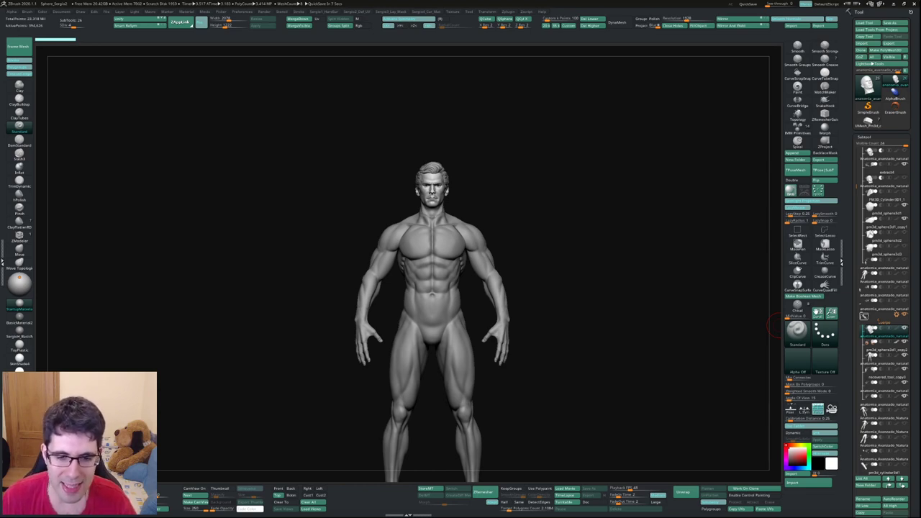
Step: Orbit the statue to a frontal view and switch between the hand and body SubTools
left_click_drag(773, 325, 525, 410)
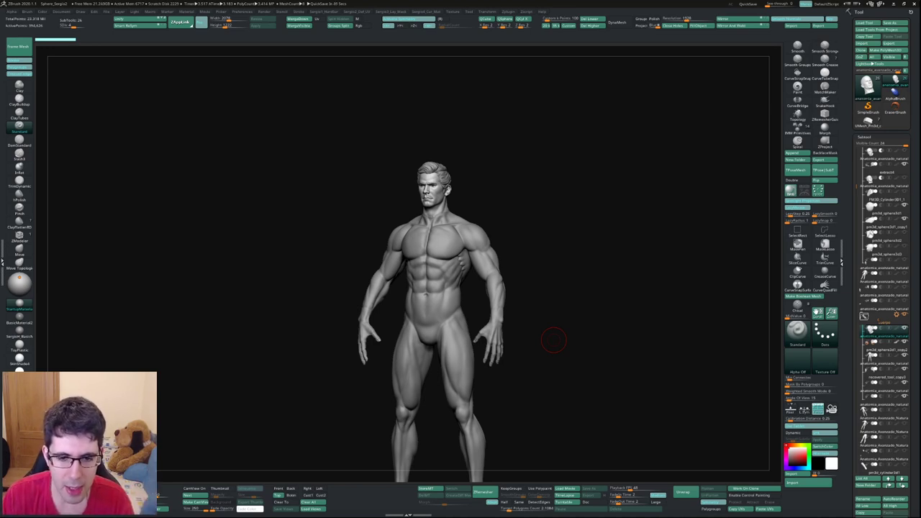
mouse_move(554, 339)
left_mouse_down()
mouse_move(380, 287)
mouse_move(437, 195)
left_mouse_up()
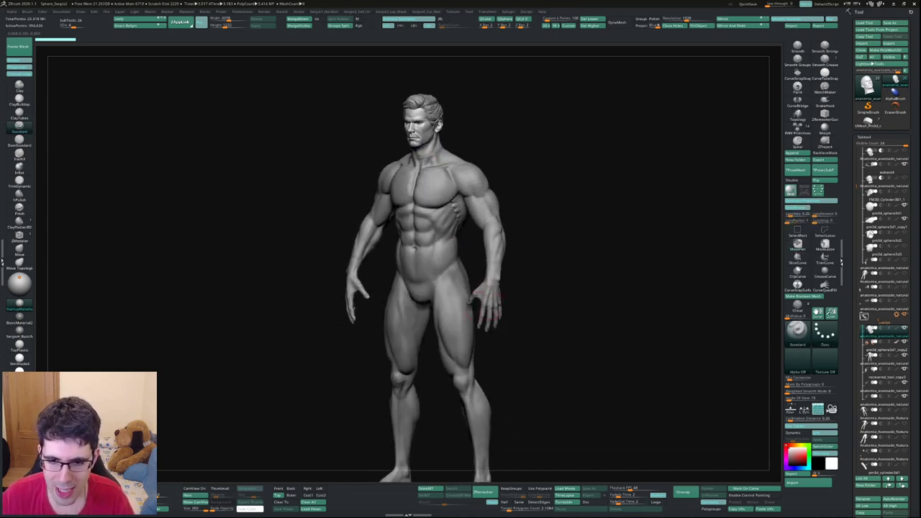
left_click_drag(417, 108, 394, 76)
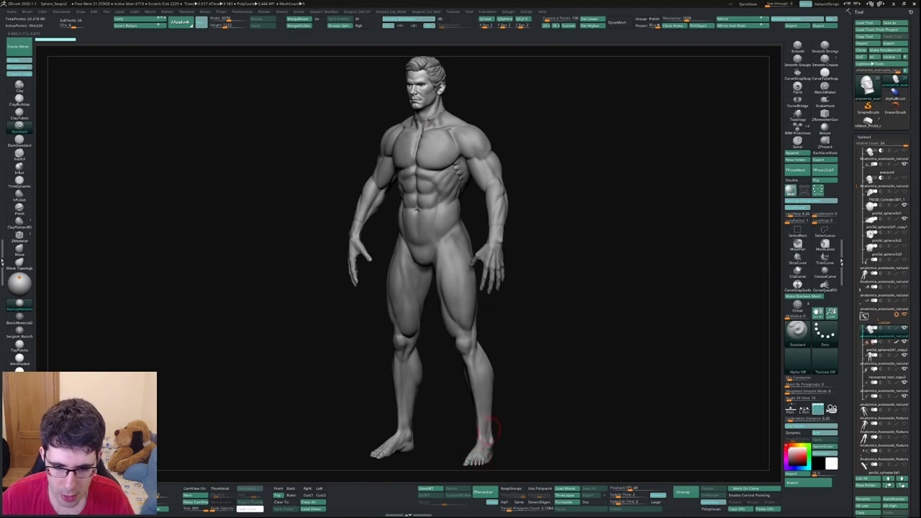
mouse_move(486, 430)
left_mouse_down()
mouse_move(469, 72)
mouse_move(453, 295)
left_mouse_up()
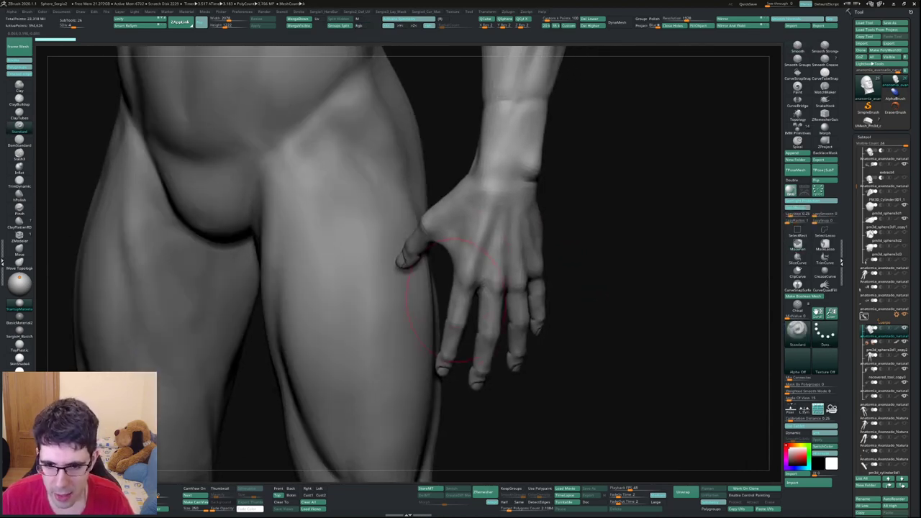
left_click(438, 288, "alt")
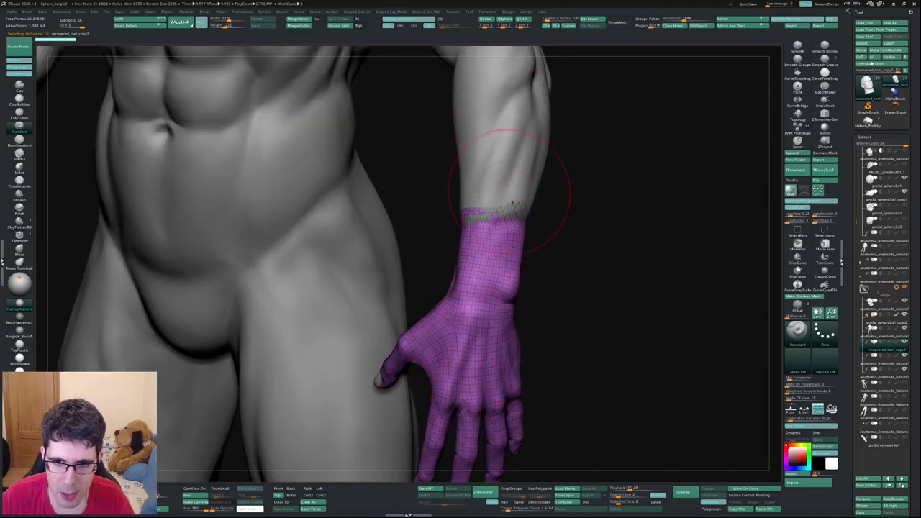
left_click(432, 154, "alt")
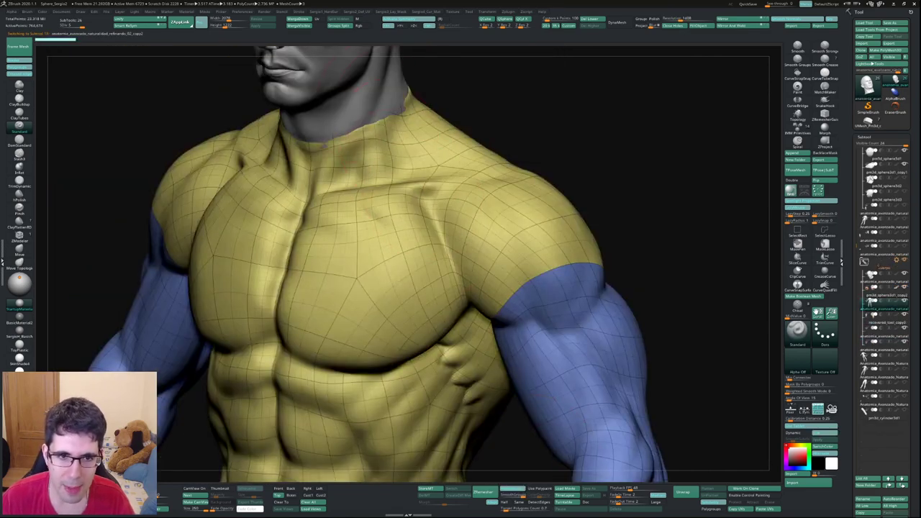
Step: Toggle Polyframe, look down the legs, and make the hand SubTool active again
key("shift+f")
mouse_move(486, 475)
right_mouse_down("alt")
mouse_move(486, 302)
mouse_move(411, 318)
mouse_move(435, 348)
right_mouse_up("alt")
mouse_move(457, 270)
right_mouse_down("ctrl")
mouse_move(477, 211)
mouse_move(494, 381)
mouse_move(418, 225)
mouse_move(418, 180)
mouse_move(417, 324)
mouse_move(438, 317)
mouse_move(439, 245)
mouse_move(439, 274)
mouse_move(449, 263)
mouse_move(403, 180)
mouse_move(378, 72)
right_mouse_up("ctrl")
left_click(408, 275, "alt")
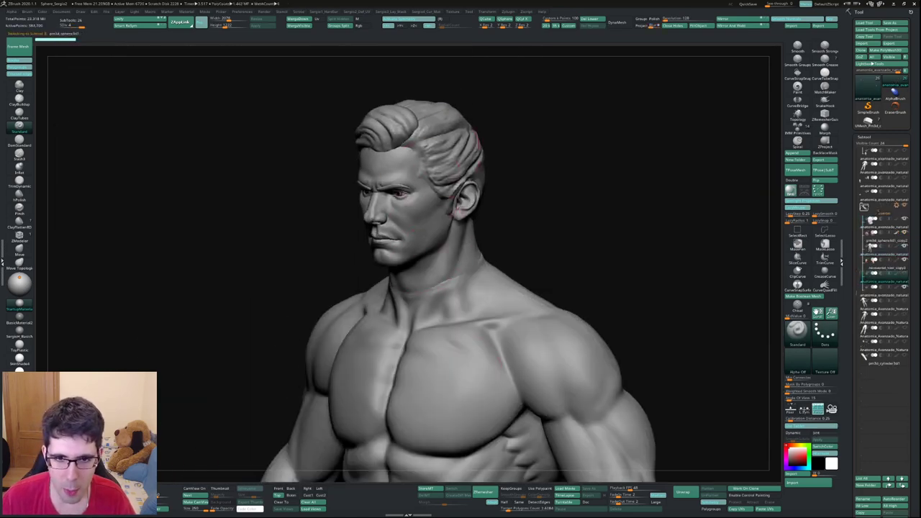
Step: Hide both hair SubTools and raise the body to its detailed subdivision level
left_click(443, 144, "alt")
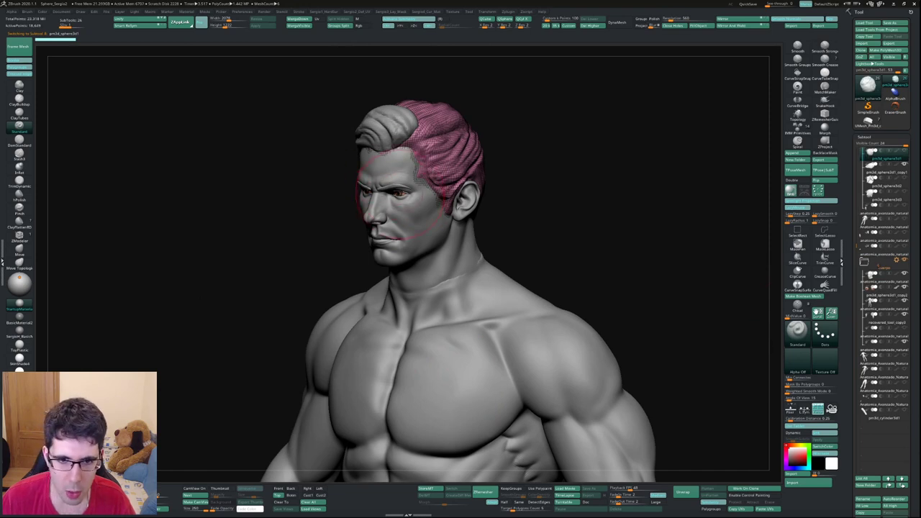
key("ctrl+z")
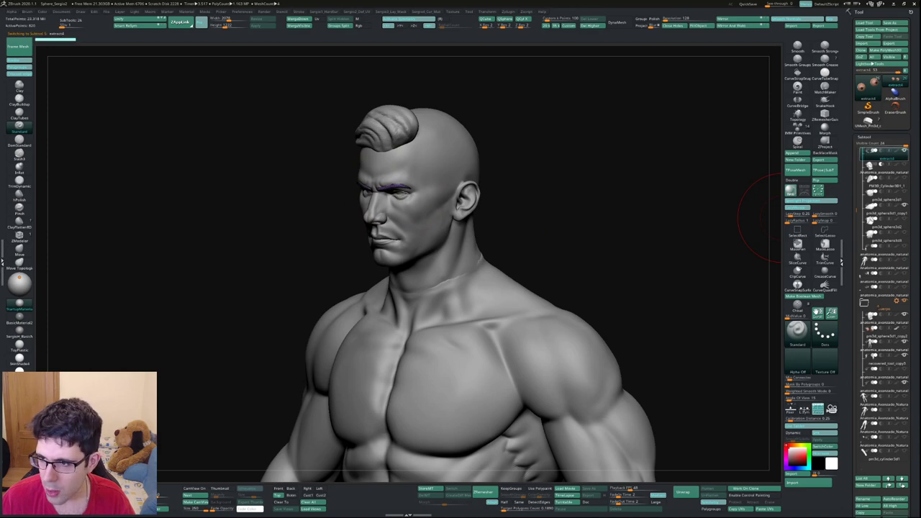
key("ctrl+z")
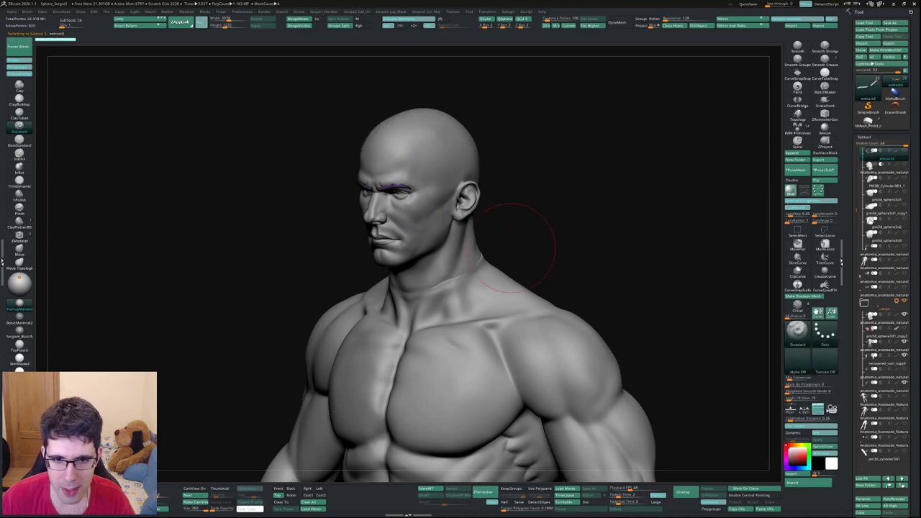
left_click(503, 350, "alt")
mouse_move(503, 350)
left_mouse_down("alt")
mouse_move(486, 161)
mouse_move(514, 288)
mouse_move(596, 257)
left_mouse_up("alt")
key("d")
mouse_move(514, 309)
left_mouse_down("alt")
mouse_move(519, 292)
mouse_move(487, 319)
left_mouse_up("alt")
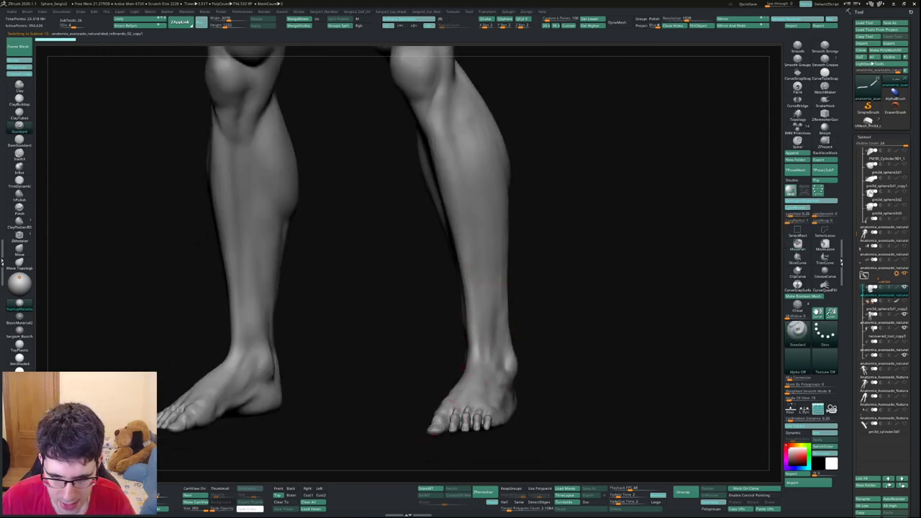
Step: On the toes SubTool, isolate the toenail polygroups and invert visibility to hide them
left_click(460, 421, "alt")
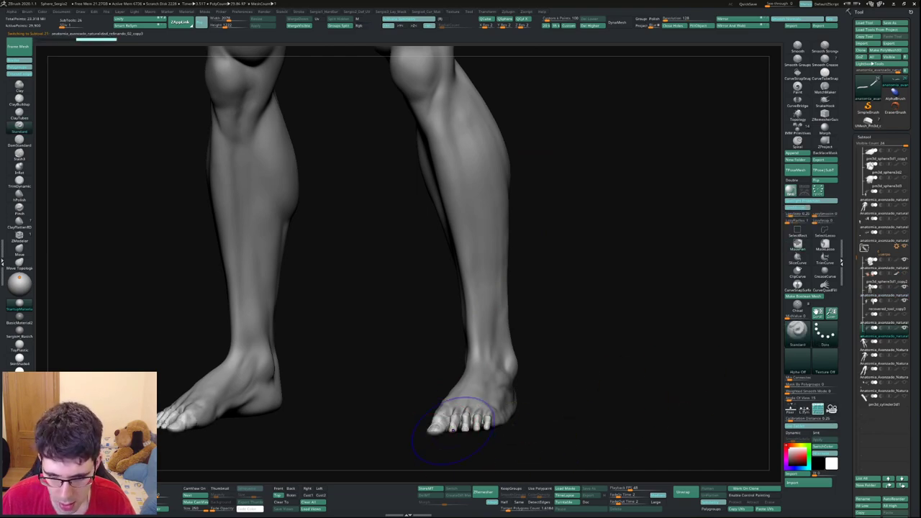
key("shift+f")
key("f")
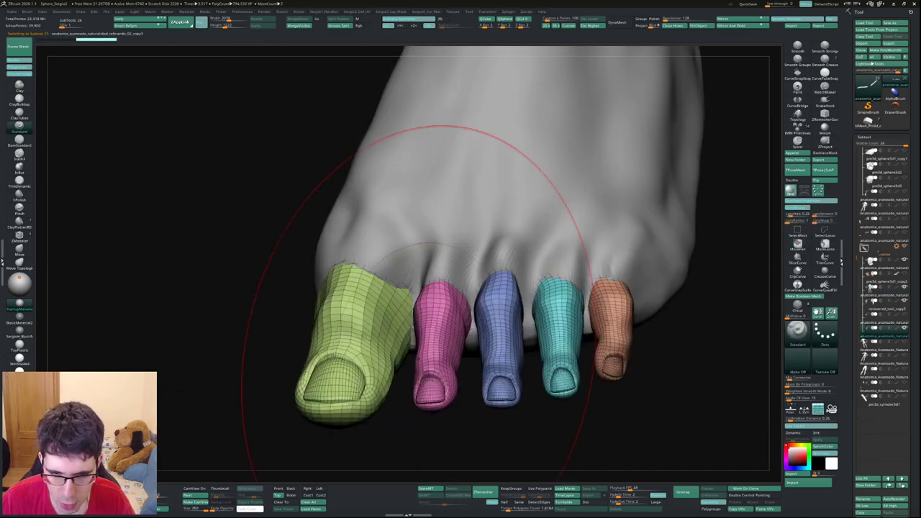
key("f")
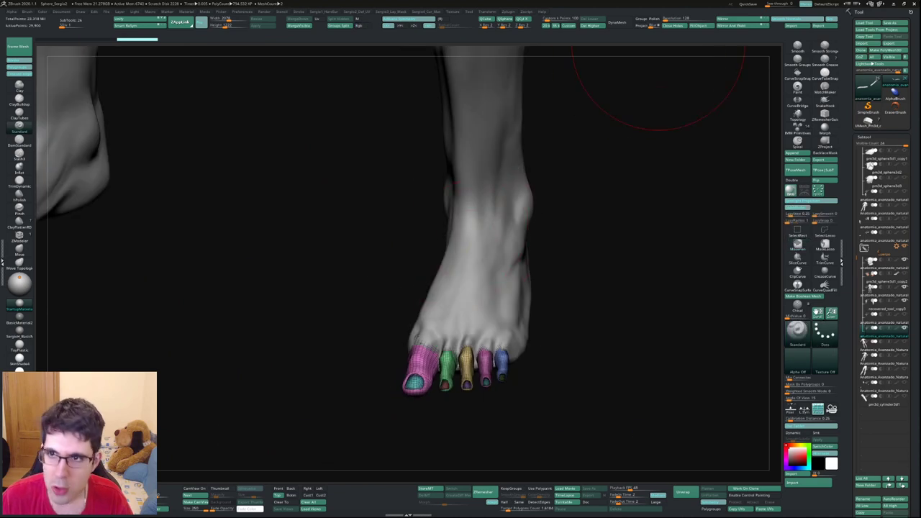
key("ctrl+w")
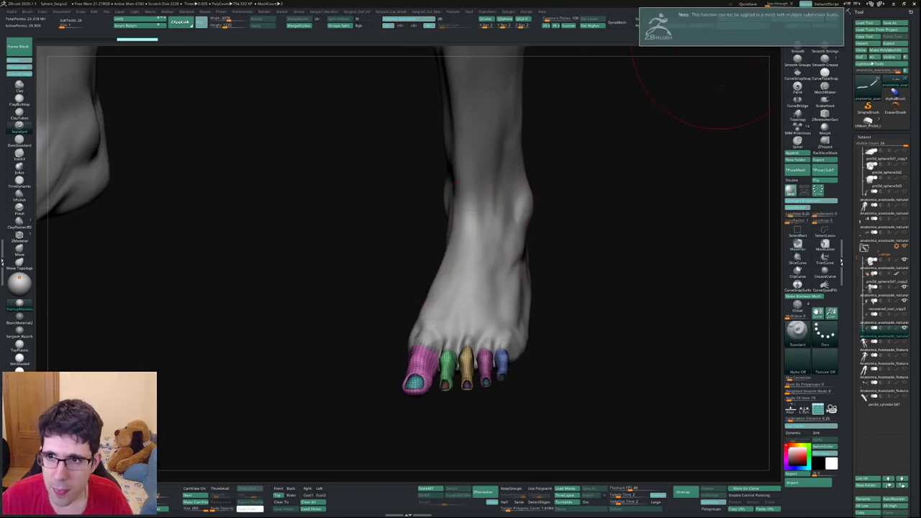
mouse_move(709, 79)
left_mouse_down()
mouse_move(467, 297)
mouse_move(479, 319)
left_mouse_up()
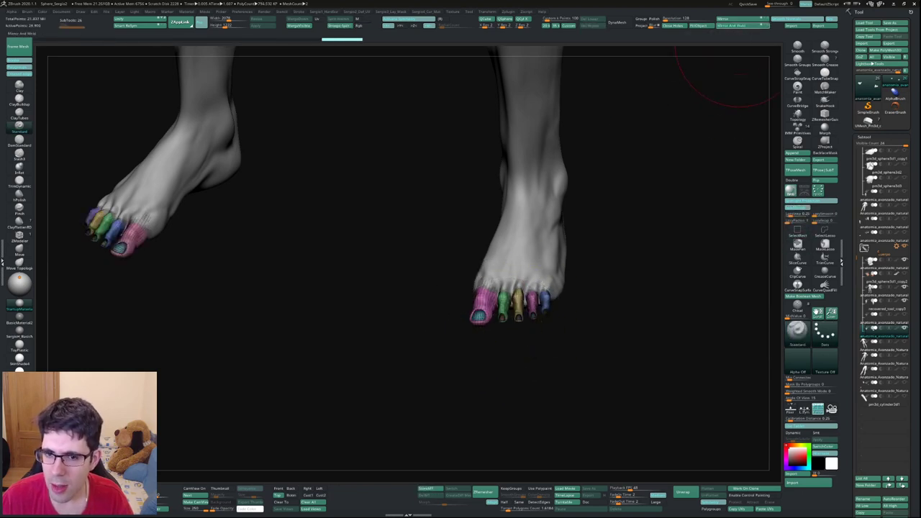
left_click(479, 317, "ctrl+shift")
left_click(480, 315, "ctrl+shift")
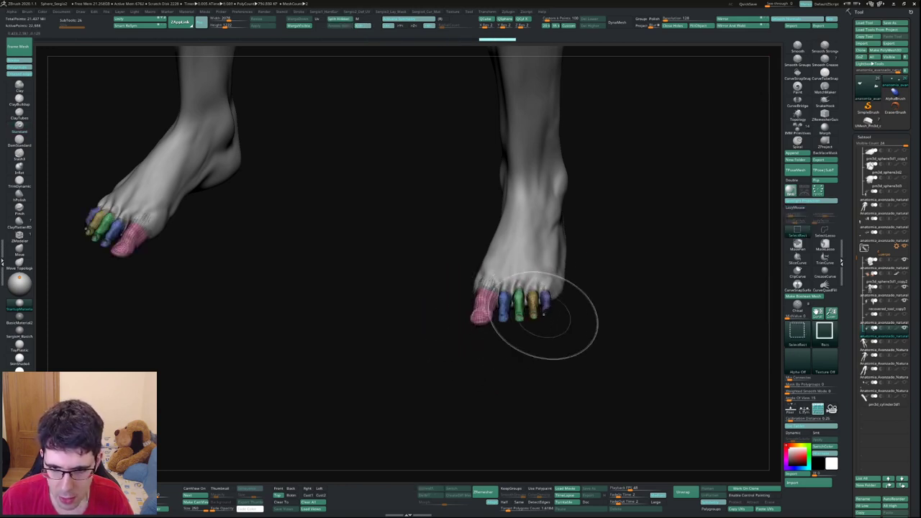
Step: Zoom out and rotate the figure back to a straight front view
scroll(545, 316, "down", 3)
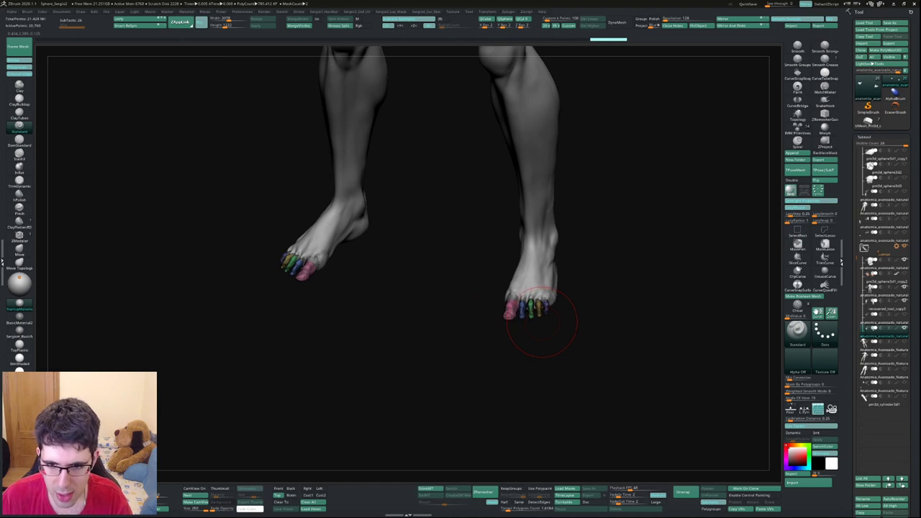
scroll(541, 324, "down", 2)
scroll(525, 313, "down", 2)
scroll(504, 302, "down", 3)
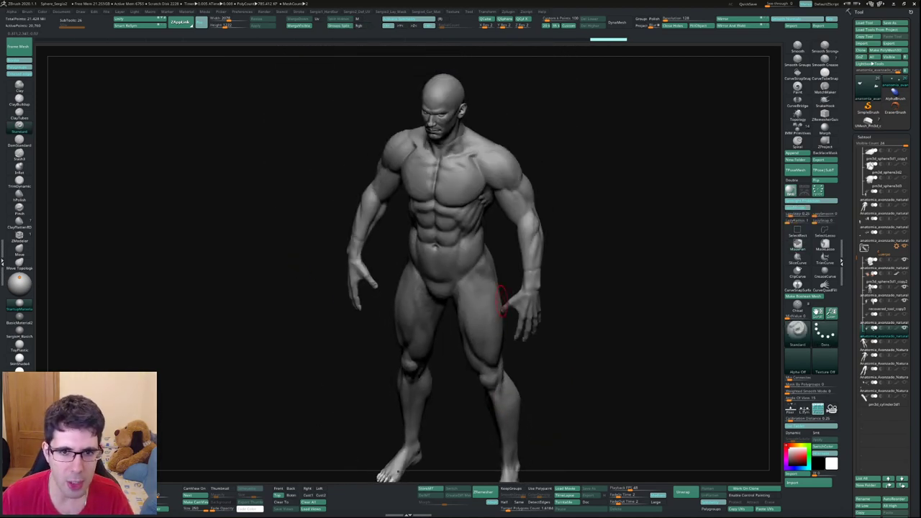
scroll(495, 277, "up", 2)
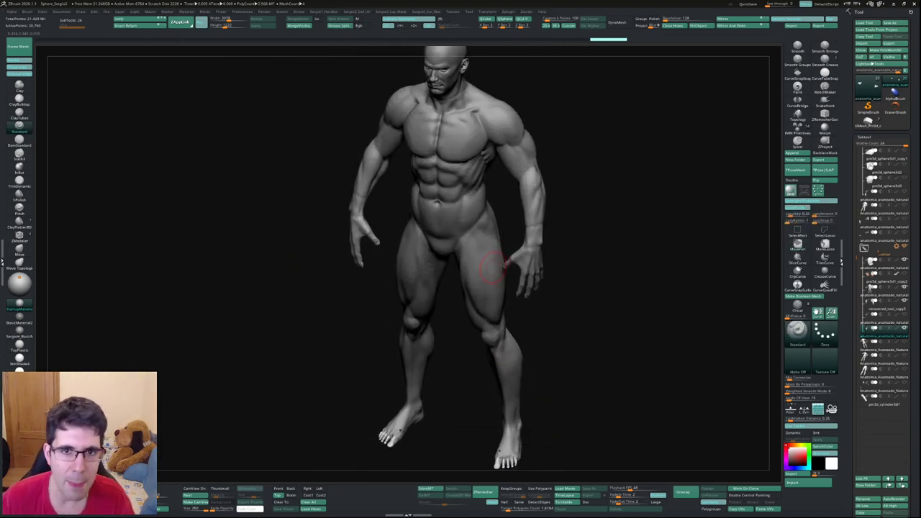
mouse_move(493, 268)
right_mouse_down("shift")
mouse_move(512, 282)
mouse_move(489, 208)
right_mouse_up("shift")
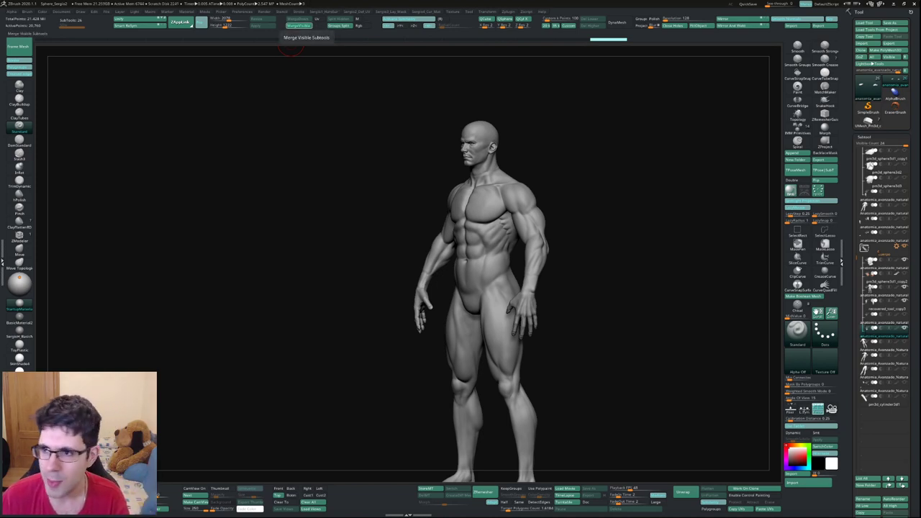
Step: Merge the visible SubTools into one mesh and inspect its head and torso polygroups
left_click(298, 25)
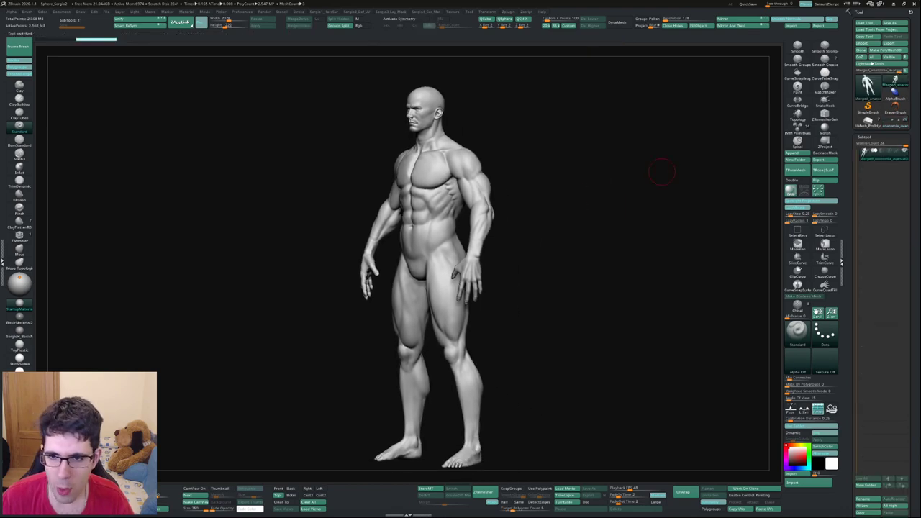
key("shift+f")
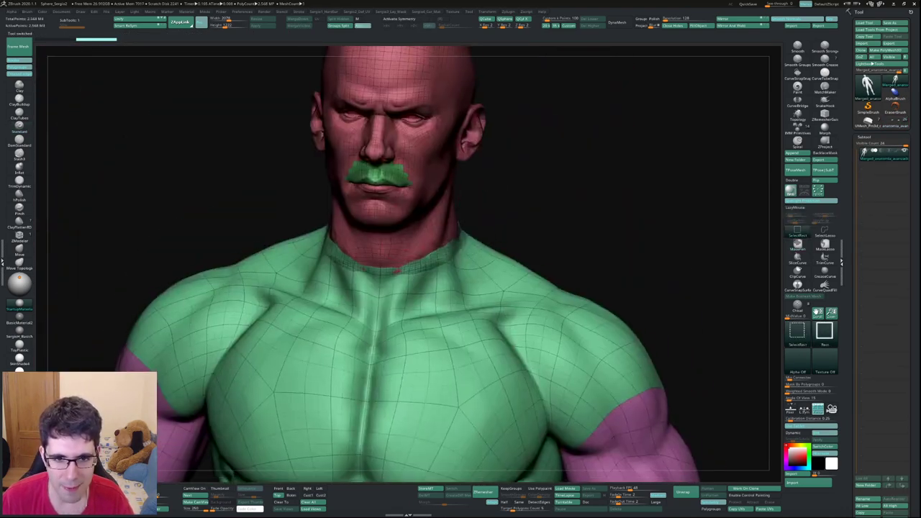
left_click(468, 130, "ctrl+shift")
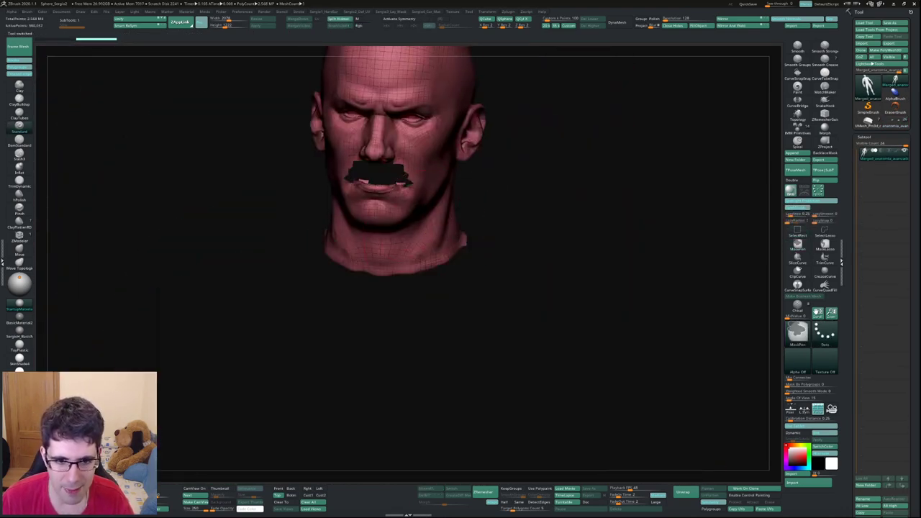
left_click_drag(504, 144, 496, 209)
left_click(504, 230, "ctrl+shift")
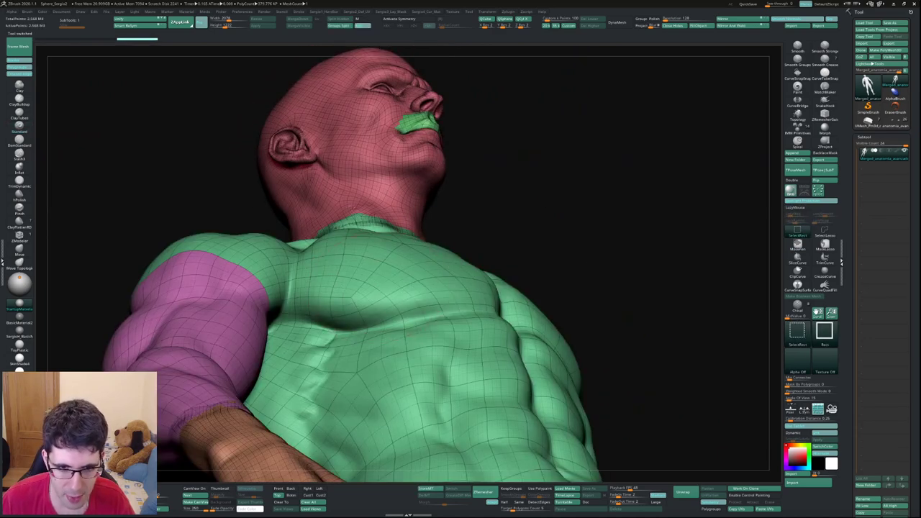
left_click(503, 230, "ctrl+shift")
mouse_move(302, 237)
left_mouse_down()
mouse_move(319, 299)
mouse_move(403, 288)
left_mouse_up()
left_click(410, 288, "ctrl+shift")
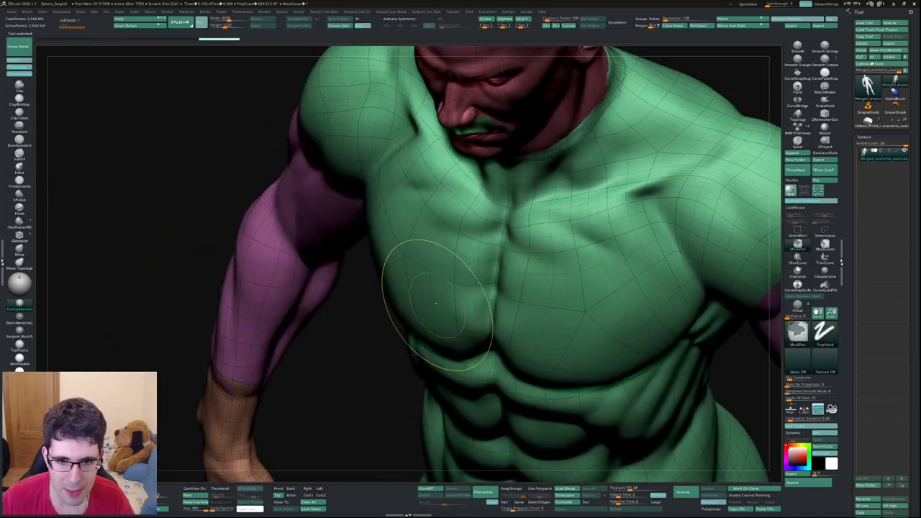
key("f")
Step: View the merged figure from front and three-quarter angles with Polyframe off
left_click_drag(611, 252, 619, 251, "shift")
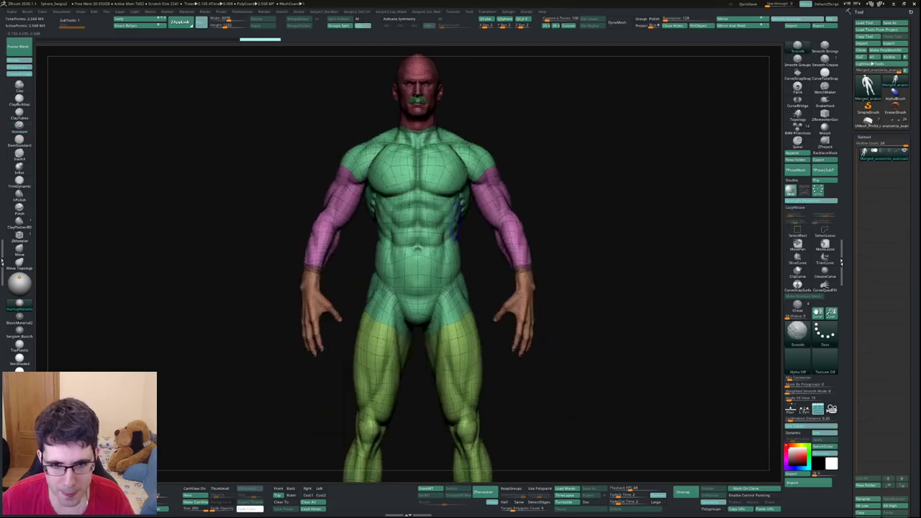
key("shift+f")
left_click_drag(612, 216, 612, 180, "alt")
right_click_drag(451, 200, 454, 208)
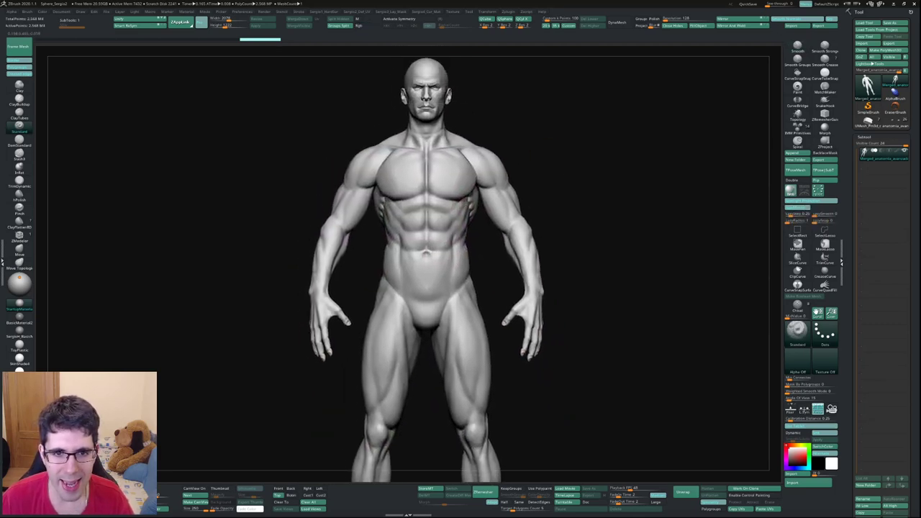
left_click_drag(620, 167, 453, 200)
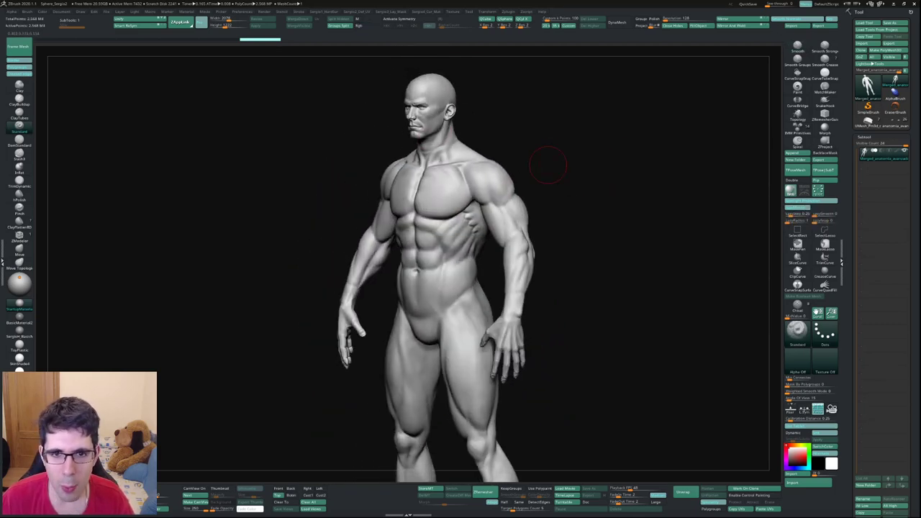
right_click_drag(471, 179, 477, 181, "shift")
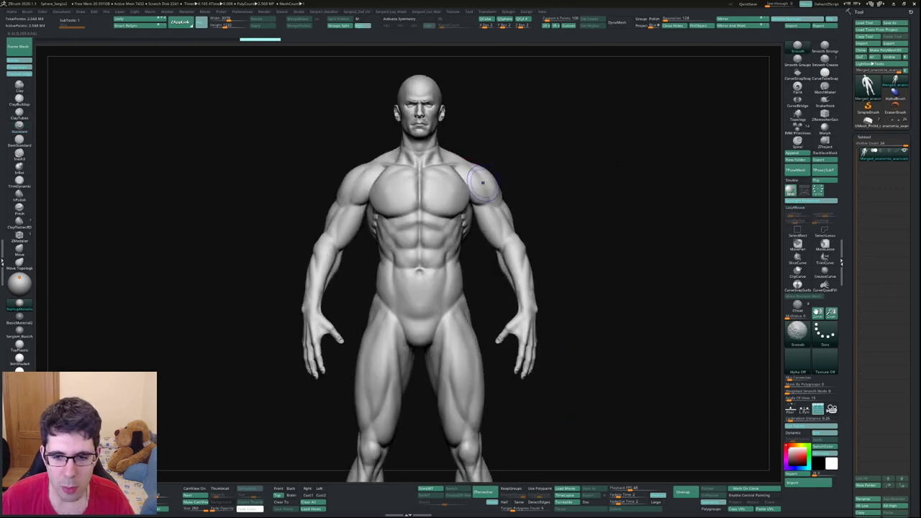
mouse_move(463, 128)
right_mouse_down("ctrl")
mouse_move(537, 167)
mouse_move(328, 162)
right_mouse_up("ctrl")
Step: Regroup the mesh into separate body, head, and left and right hand polygroups
key("shift+f")
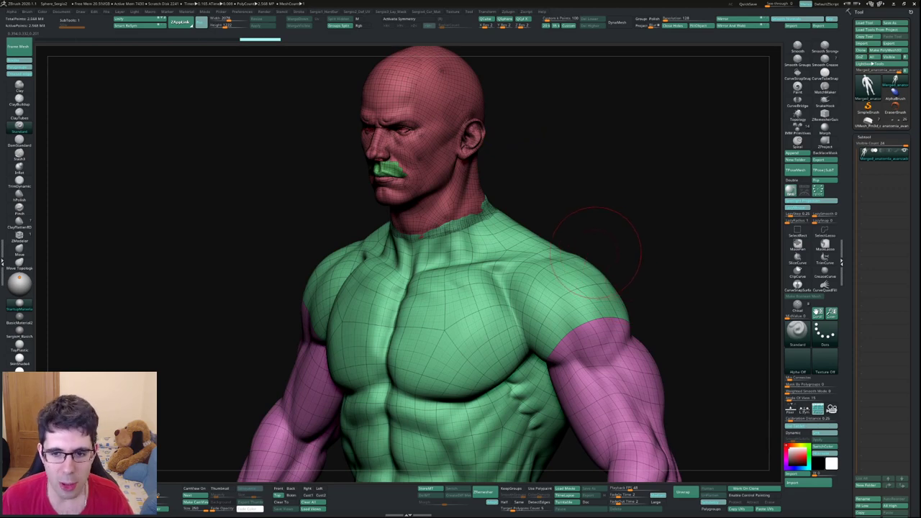
mouse_move(596, 248)
right_mouse_down("ctrl")
mouse_move(565, 208)
mouse_move(541, 259)
right_mouse_up("ctrl")
key("shift+f")
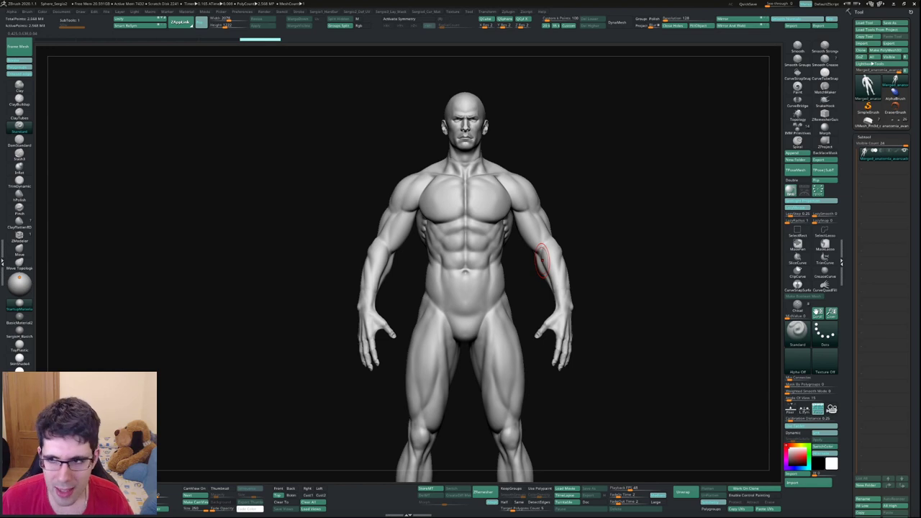
key("shift+f")
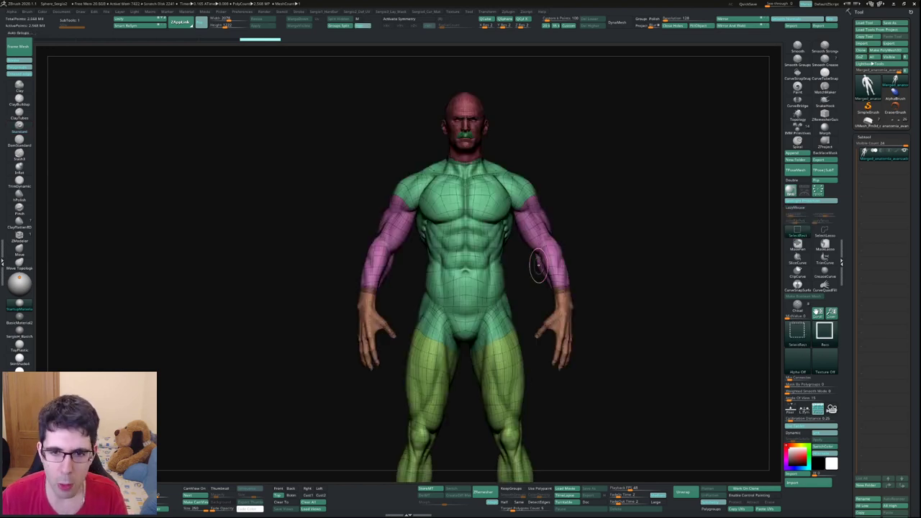
key("ctrl+shift+z")
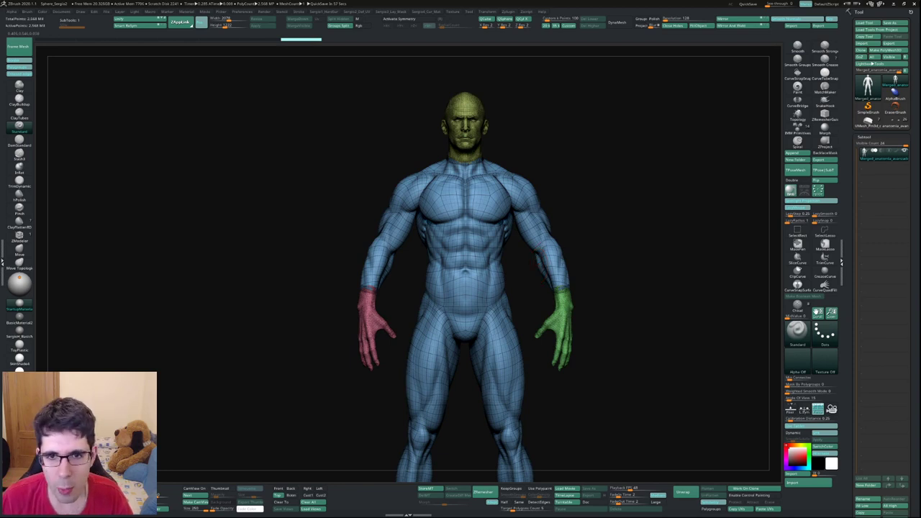
left_click_drag(612, 220, 586, 218)
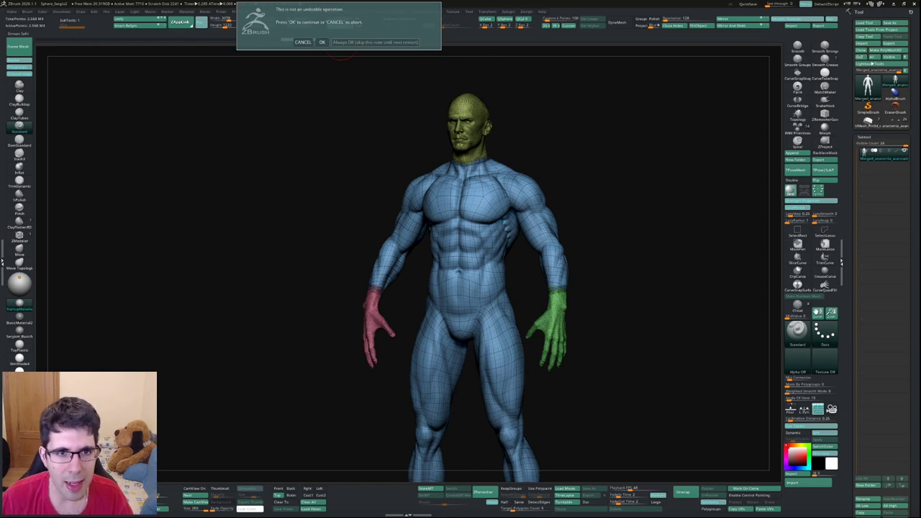
Step: Confirm Groups Split into per-polygroup SubTools, then select the hand and body SubTools
left_click(344, 42)
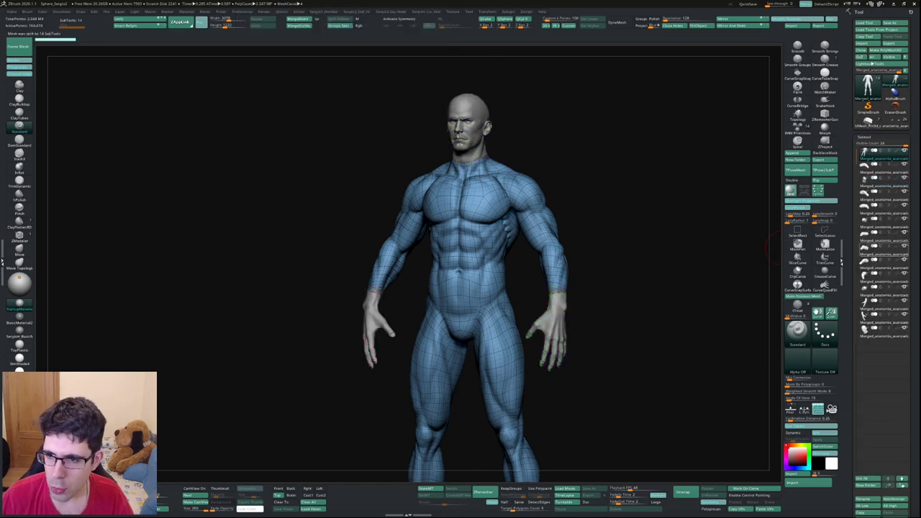
left_click_drag(533, 285, 530, 154, "alt")
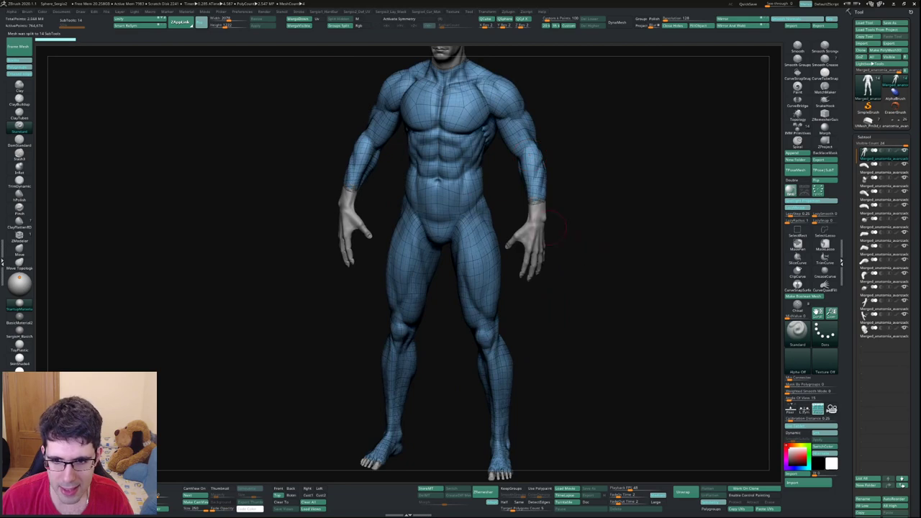
left_click(523, 233, "alt")
mouse_move(528, 188)
left_mouse_down()
mouse_move(504, 216)
mouse_move(606, 198)
left_mouse_up()
left_click(503, 216, "alt")
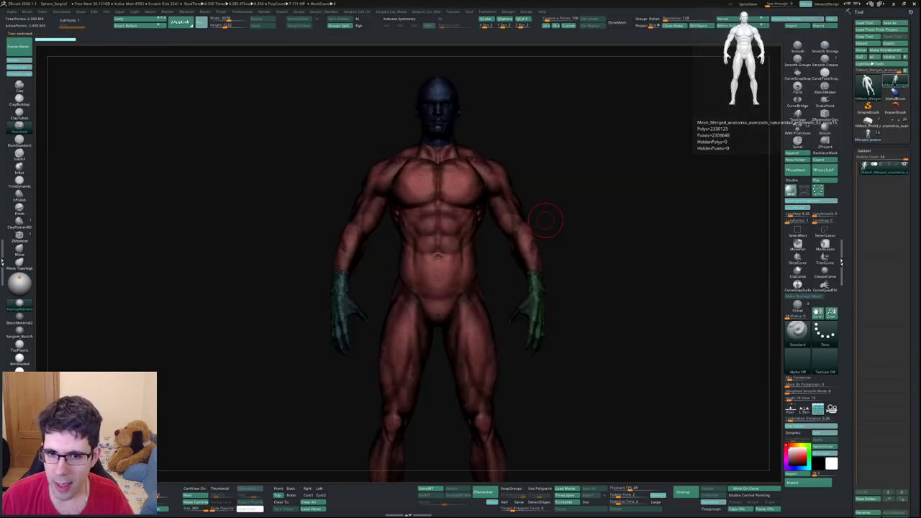
Step: Load the merged anatomy mesh and check the neck seam, hiding and unhiding the red body group
left_click_drag(545, 220, 517, 213)
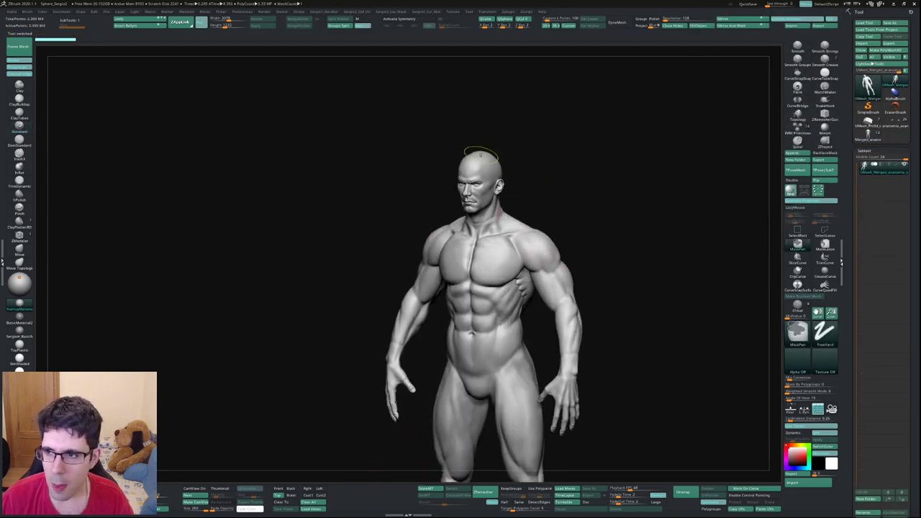
right_click_drag(517, 213, 517, 165, "ctrl")
key("shift+f")
right_click_drag(516, 213, 517, 180, "ctrl")
right_click_drag(516, 214, 517, 180, "ctrl")
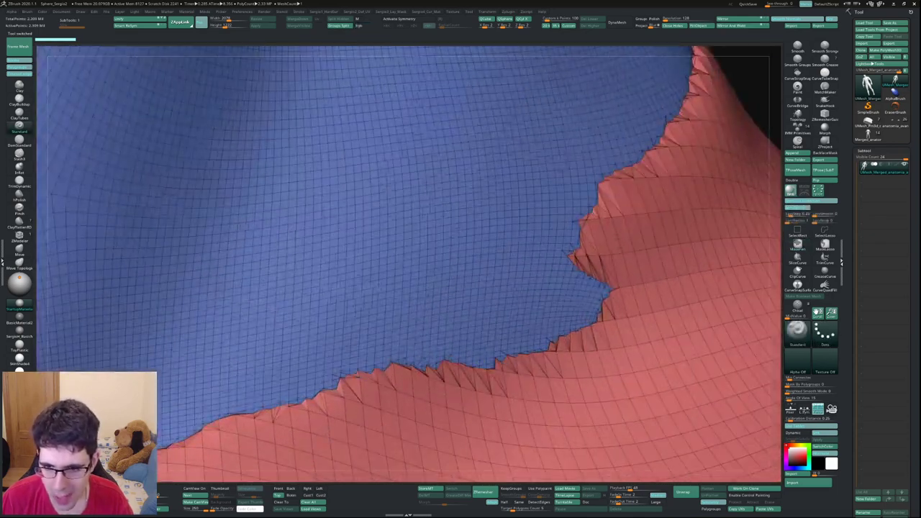
right_click_drag(517, 214, 516, 274, "ctrl")
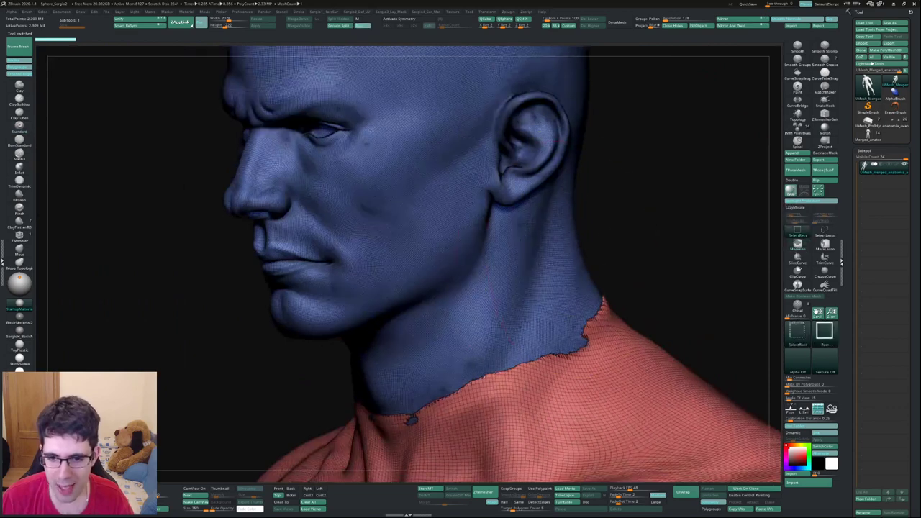
left_click(460, 215, "ctrl+shift")
mouse_move(144, 288)
left_mouse_down()
mouse_move(288, 302)
mouse_move(187, 288)
mouse_move(302, 288)
left_mouse_up()
left_click(683, 360, "ctrl+shift")
Step: Inspect the torso, head profile and face closely, toggling Polyframe along the way
right_click_drag(517, 214, 516, 288, "ctrl")
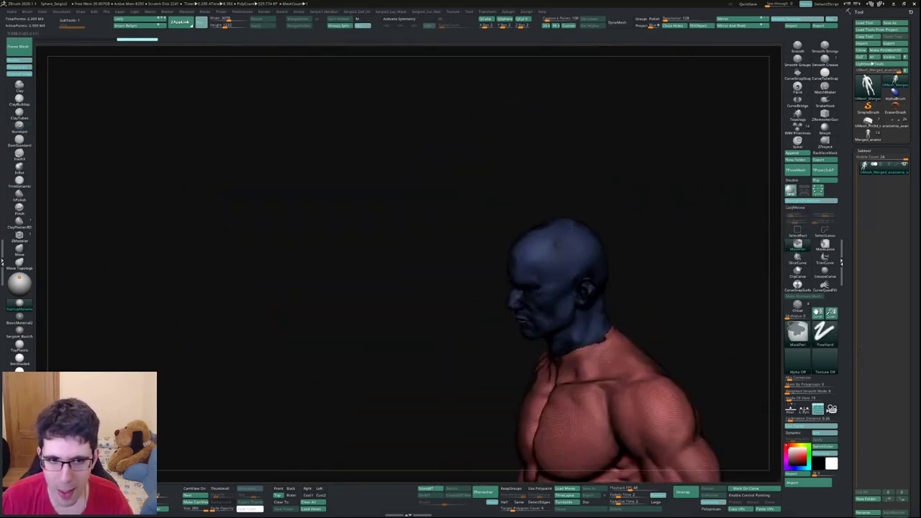
left_click_drag(143, 288, 144, 216)
mouse_move(144, 288)
left_mouse_down()
mouse_move(187, 274)
mouse_move(237, 273)
left_mouse_up()
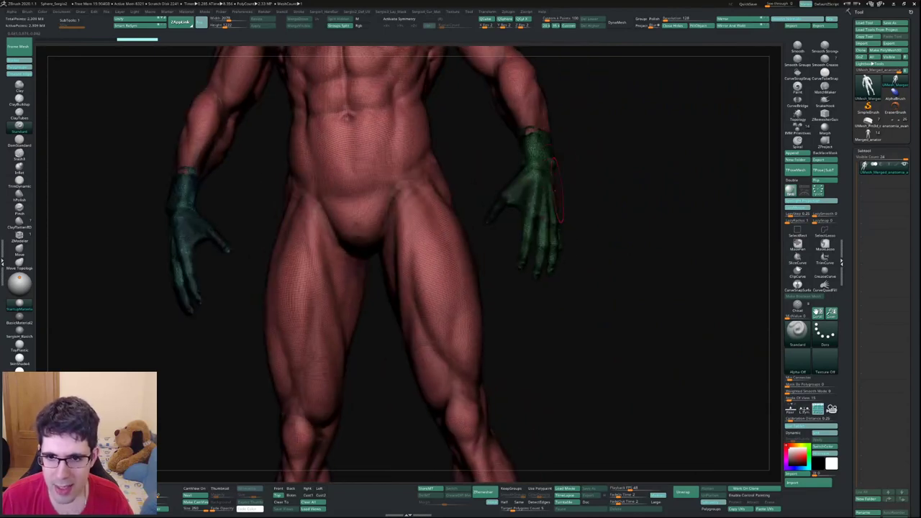
left_click_drag(144, 288, 151, 321, "alt")
key("shift+f")
mouse_move(144, 288)
left_mouse_down()
mouse_move(230, 274)
mouse_move(245, 281)
mouse_move(216, 331)
left_mouse_up()
key("shift+f")
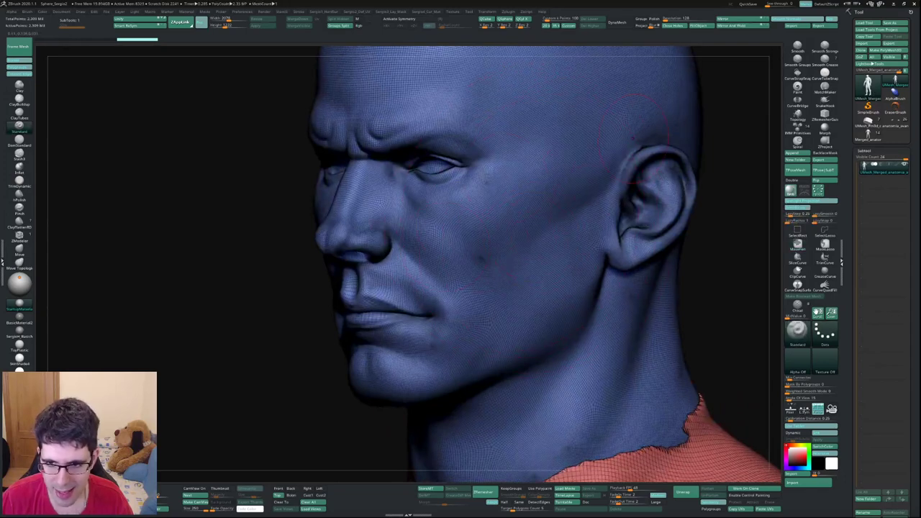
mouse_move(216, 288)
left_mouse_down("alt")
mouse_move(216, 245)
mouse_move(231, 288)
mouse_move(259, 284)
mouse_move(216, 324)
left_mouse_up("alt")
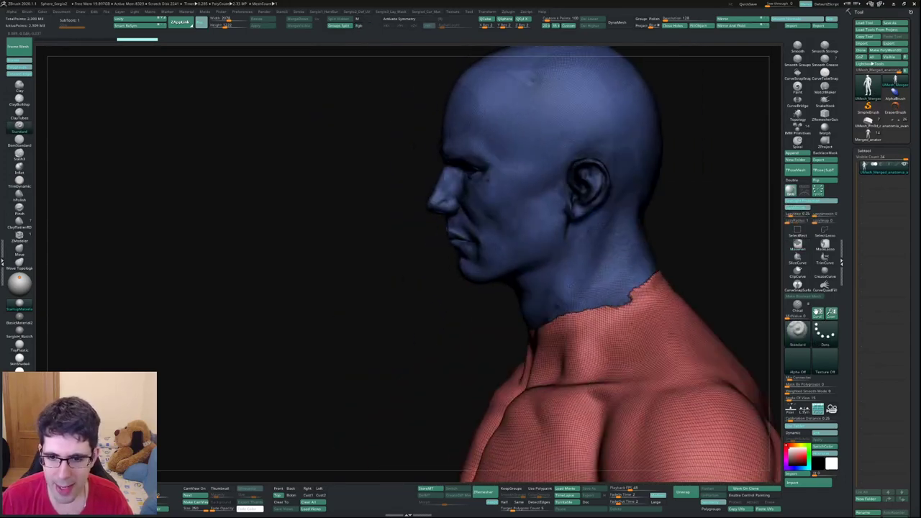
left_click_drag(403, 237, 522, 234)
left_click_drag(216, 288, 288, 288)
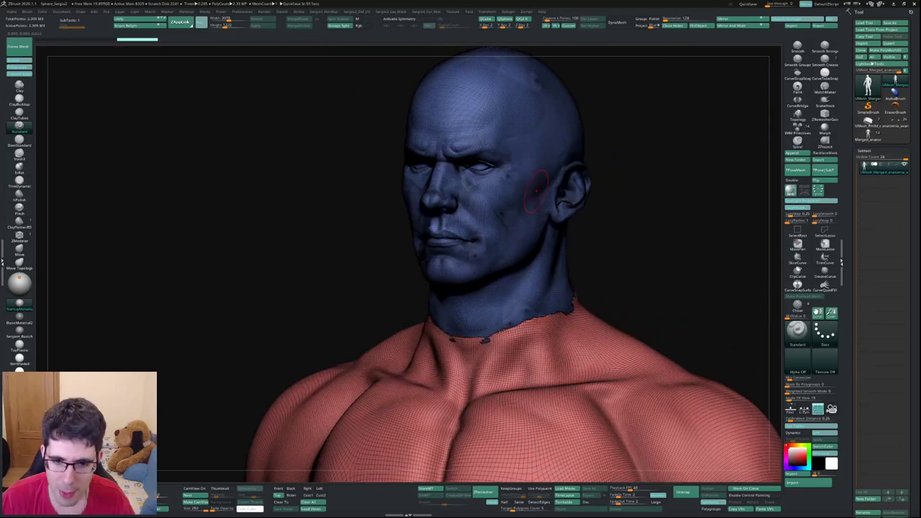
mouse_move(216, 288)
left_mouse_down()
mouse_move(259, 288)
mouse_move(215, 245)
left_mouse_up()
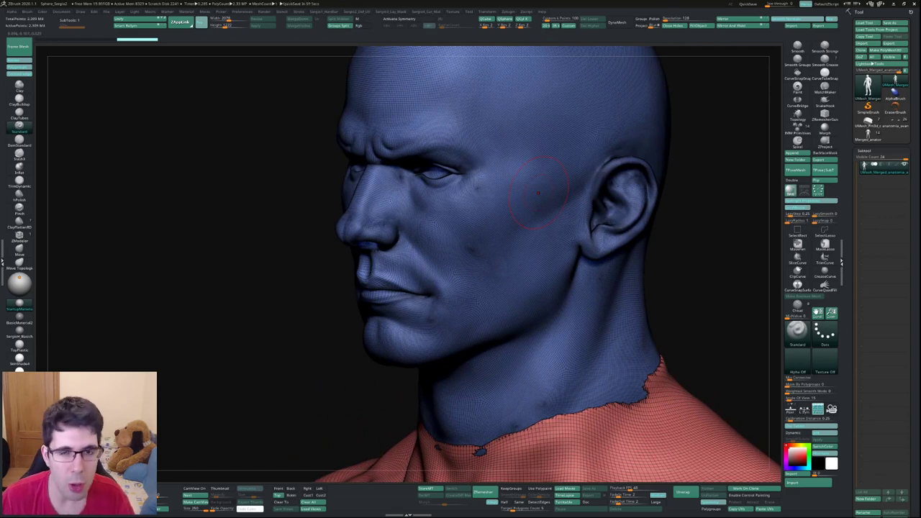
Step: Zoom out to the full figure and inspect the lower legs and feet
mouse_move(534, 196)
left_mouse_down("alt")
mouse_move(512, 164)
mouse_move(504, 44)
left_mouse_up("alt")
key("shift+f")
key("shift+f")
left_click_drag(503, 288, 503, 259, "alt")
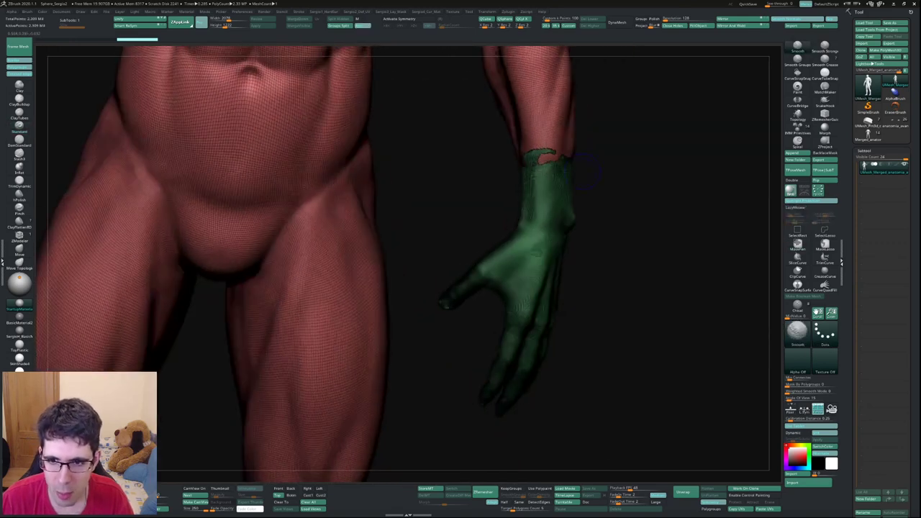
key("shift+f")
left_click_drag(504, 432, 501, 173, "alt")
mouse_move(301, 49)
left_mouse_down()
mouse_move(528, 304)
mouse_move(531, 386)
mouse_move(499, 165)
mouse_move(497, 234)
mouse_move(524, 366)
left_mouse_up()
key("shift+f")
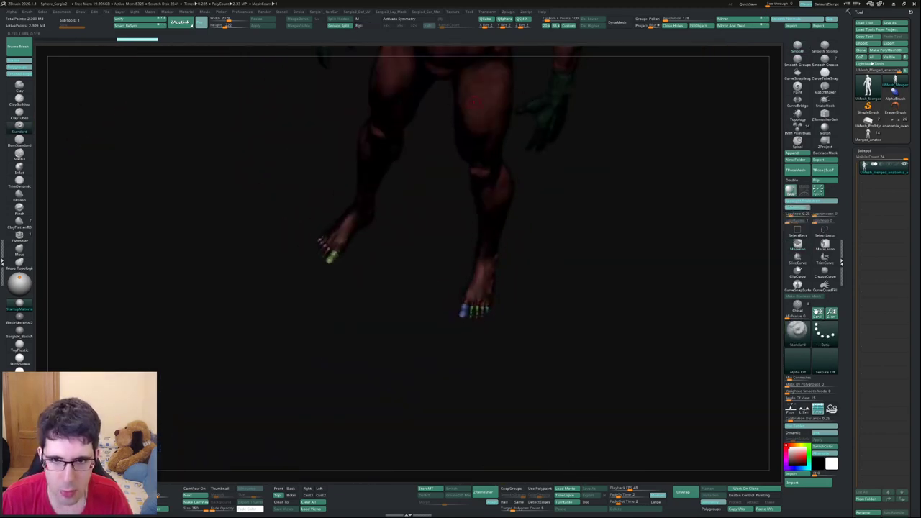
left_click_drag(504, 288, 447, 237)
Step: Turn off Polyframe and duplicate the anatomy SubTool into a copy ending in copy17
key("shift+f")
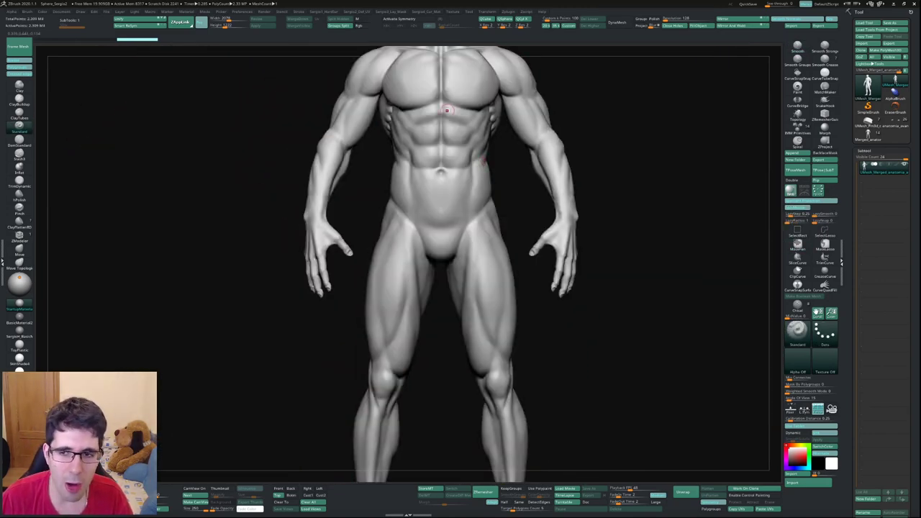
key("f")
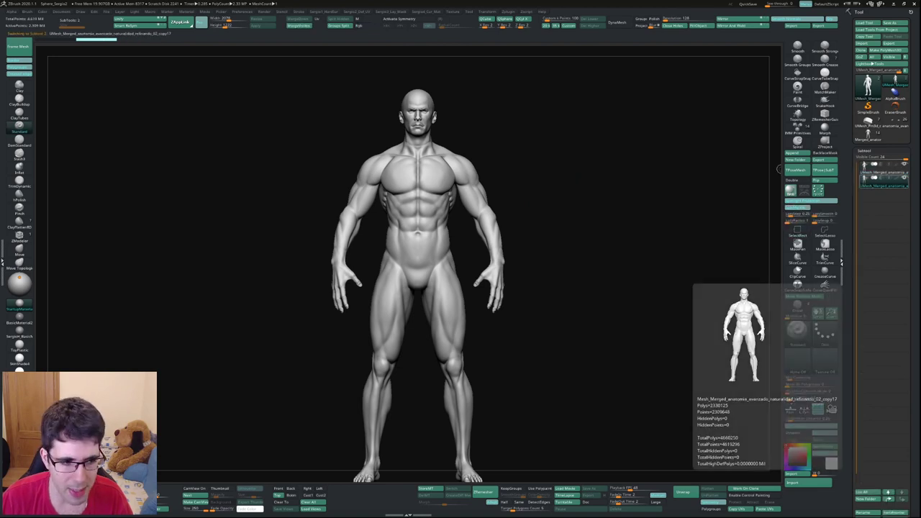
left_click_drag(598, 345, 569, 266, "alt")
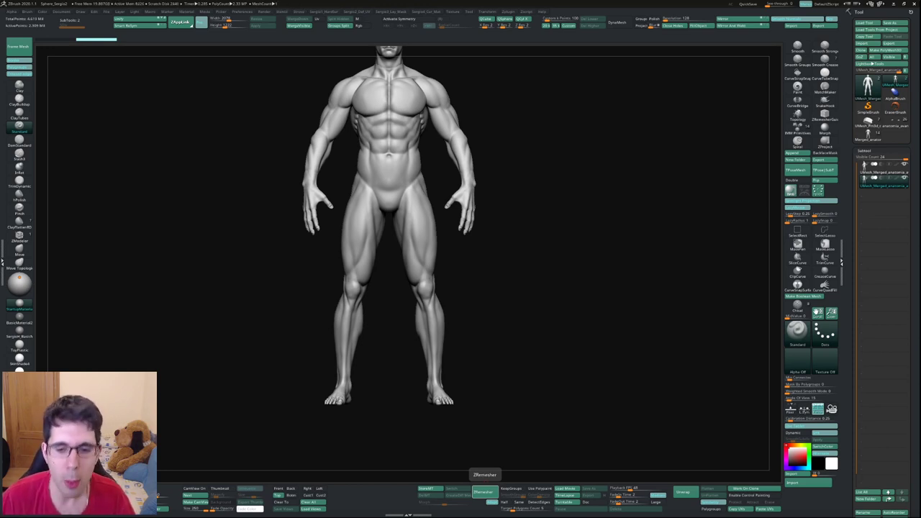
Step: Run ZRemesher on the copied figure and inspect its low-poly chest, hips and legs
left_click(483, 492)
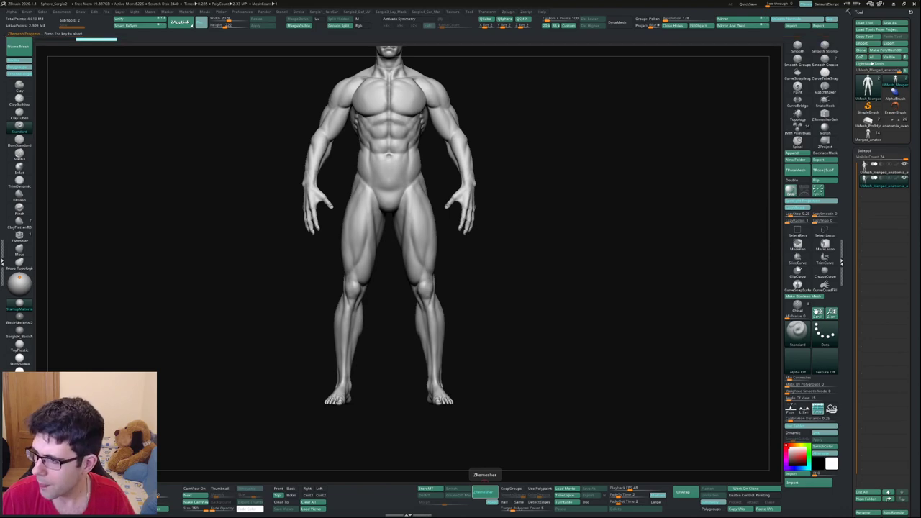
mouse_move(569, 423)
right_mouse_down()
mouse_move(504, 403)
mouse_move(421, 286)
mouse_move(403, 237)
mouse_move(431, 244)
mouse_move(414, 339)
mouse_move(461, 216)
mouse_move(535, 384)
mouse_move(468, 307)
mouse_move(435, 236)
mouse_move(431, 272)
right_mouse_up()
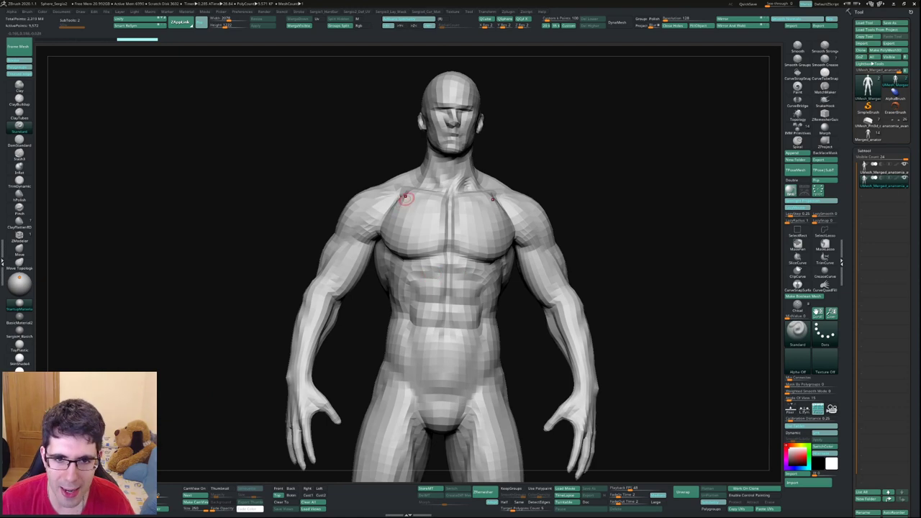
right_click_drag(405, 197, 411, 243, "ctrl")
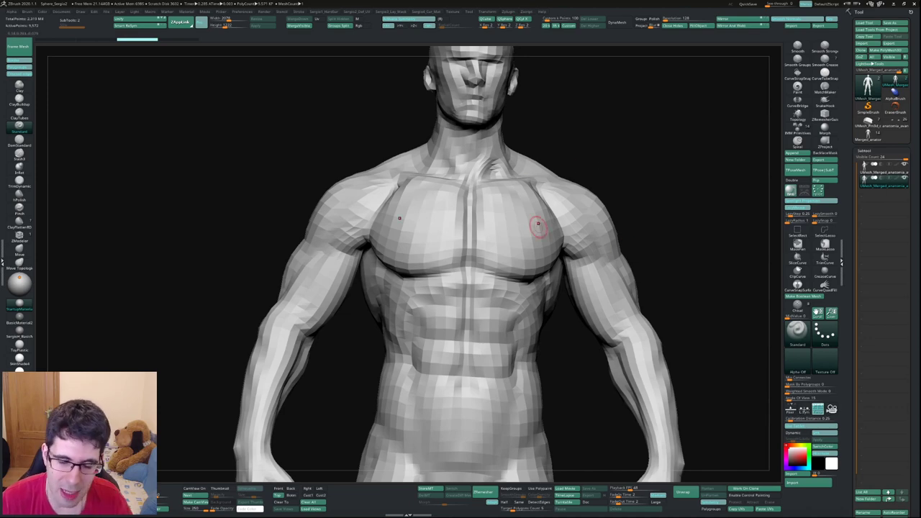
right_click_drag(560, 240, 525, 289, "ctrl")
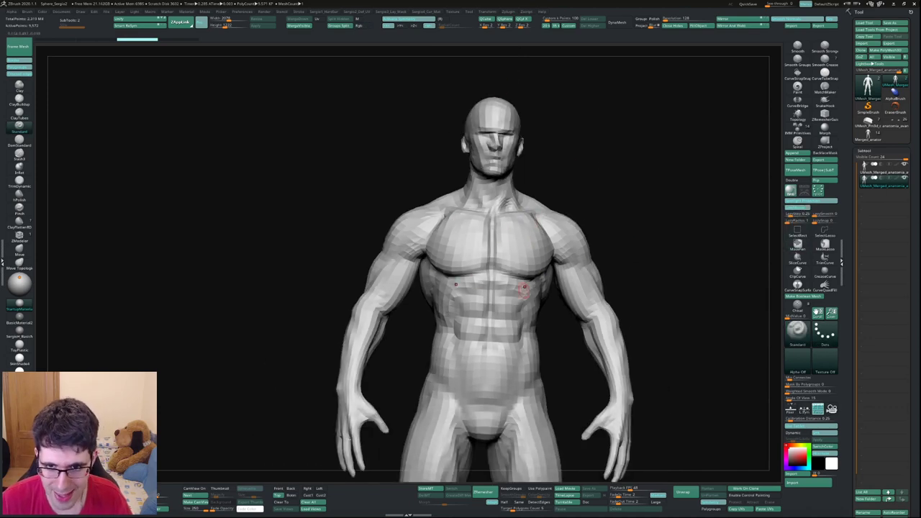
right_click_drag(548, 324, 500, 267, "alt")
mouse_move(539, 225)
right_mouse_down()
mouse_move(453, 298)
mouse_move(478, 259)
right_mouse_up()
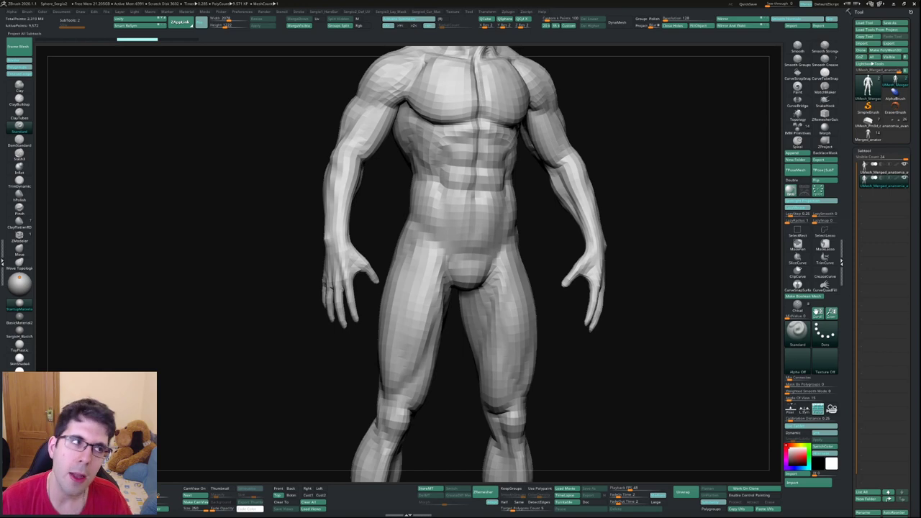
Step: Step subdivision up twice, then zoom in on the face and neck to check the detail
key("d")
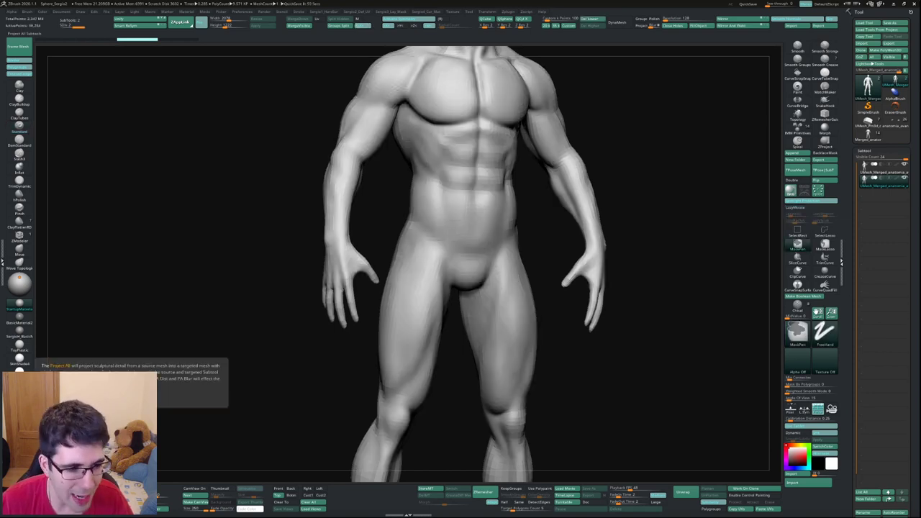
key("d")
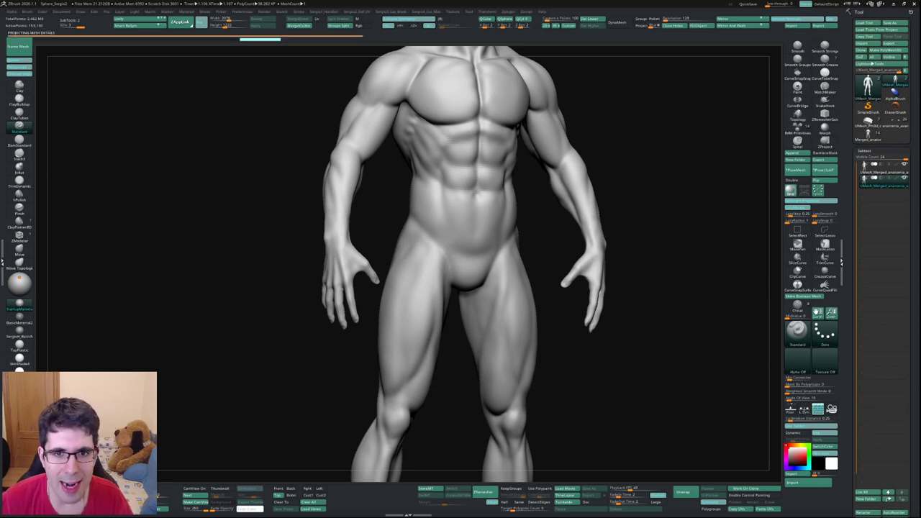
mouse_move(465, 212)
right_mouse_down()
mouse_move(496, 151)
mouse_move(466, 75)
right_mouse_up()
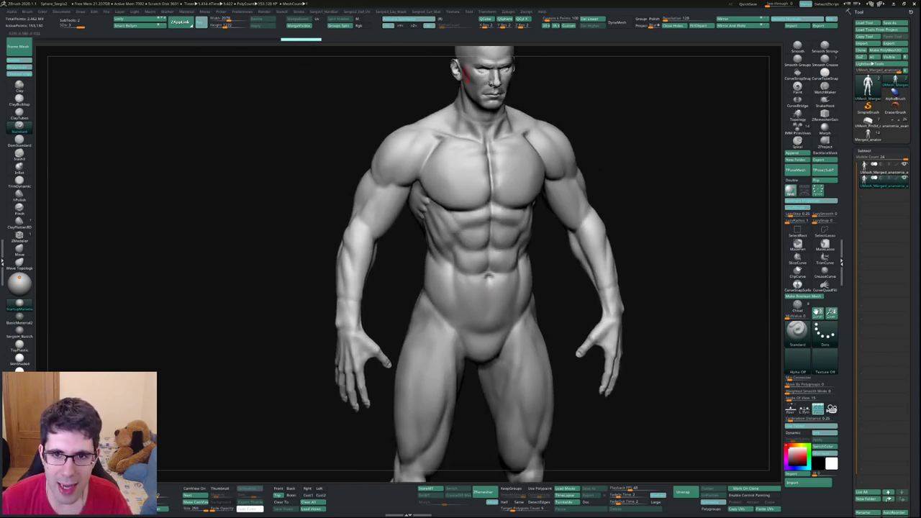
right_click_drag(560, 158, 359, 227, "ctrl")
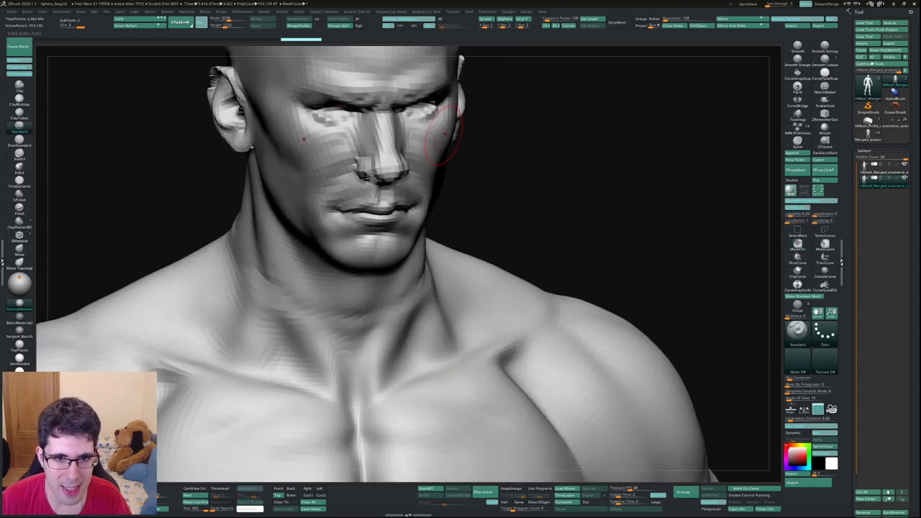
mouse_move(444, 132)
right_mouse_down("ctrl")
mouse_move(421, 263)
mouse_move(479, 252)
mouse_move(468, 272)
right_mouse_up("ctrl")
Step: Show Polyframe and closely inspect the forearm, wrist and upper body
key("shift+f")
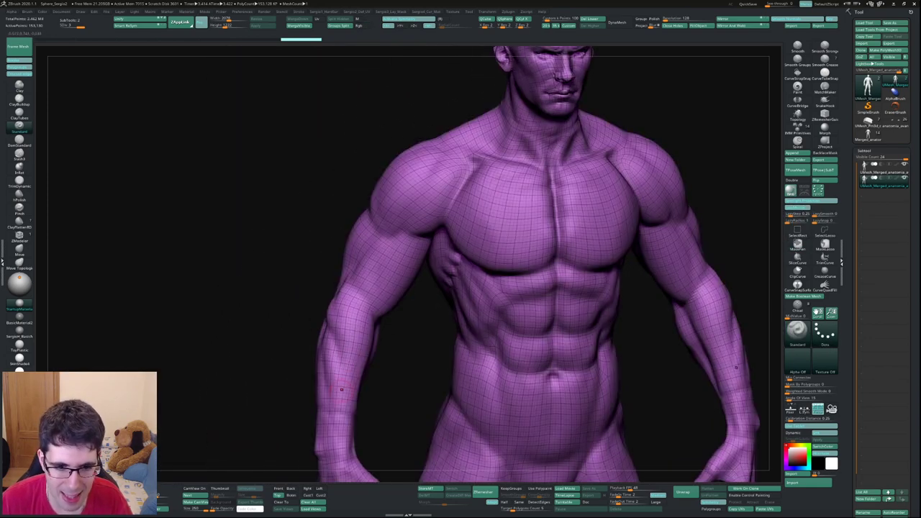
mouse_move(341, 390)
right_mouse_down("alt")
mouse_move(403, 220)
mouse_move(442, 267)
right_mouse_up("alt")
right_click_drag(449, 213, 451, 208, "alt")
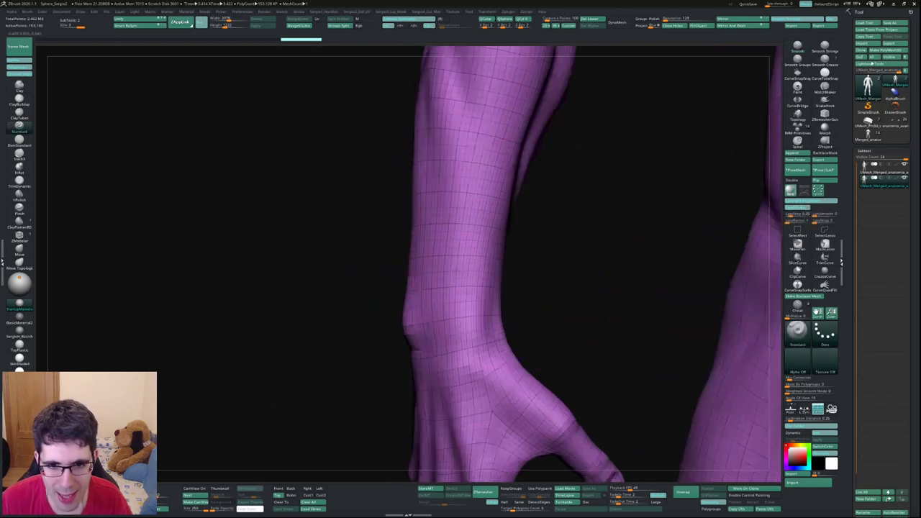
mouse_move(448, 359)
right_mouse_down()
mouse_move(483, 242)
mouse_move(461, 302)
right_mouse_up()
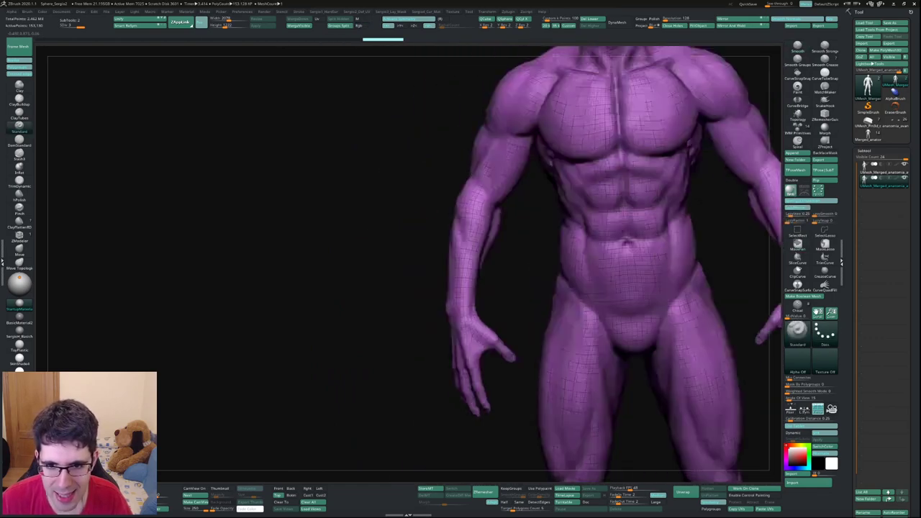
right_click_drag(576, 165, 526, 160)
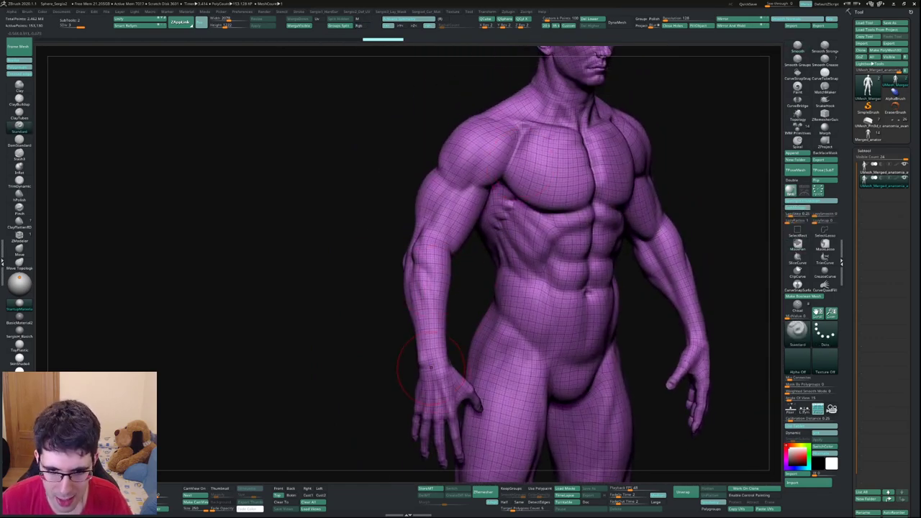
mouse_move(475, 388)
right_mouse_down("ctrl")
mouse_move(460, 302)
mouse_move(461, 338)
mouse_move(504, 319)
mouse_move(484, 217)
mouse_move(452, 267)
mouse_move(504, 370)
mouse_move(475, 345)
right_mouse_up("ctrl")
Step: Switch to the Topology Move brush, then back to Standard with Polyframe hidden
key("b")
key("m")
key("t")
key("b")
key("s")
key("t")
key("shift+f")
mouse_move(504, 288)
right_mouse_down()
mouse_move(552, 265)
mouse_move(494, 288)
mouse_move(503, 324)
mouse_move(547, 310)
mouse_move(613, 322)
mouse_move(462, 189)
mouse_move(504, 216)
mouse_move(532, 303)
right_mouse_up()
Step: Select the foot SubTool and back, then review the torso, forearm and bust with Polyframe off
key("shift+f")
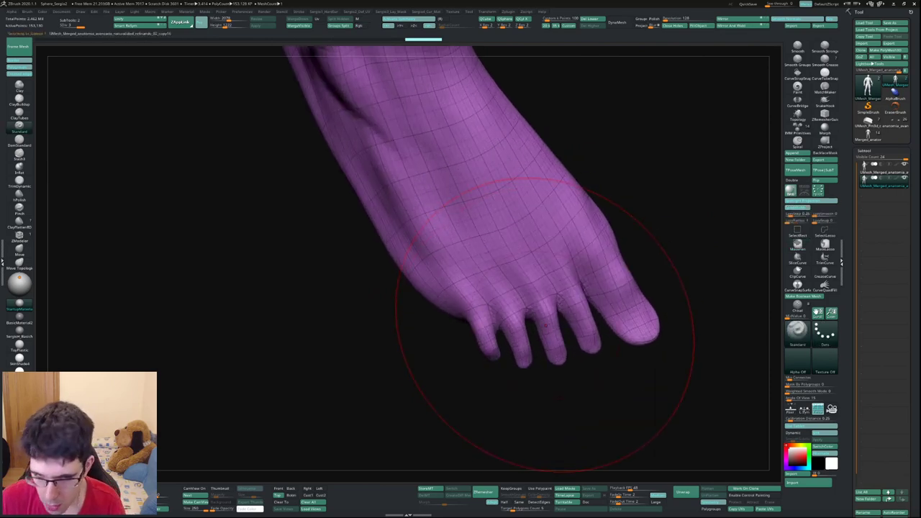
left_click(518, 338, "alt")
left_click(612, 318, "alt")
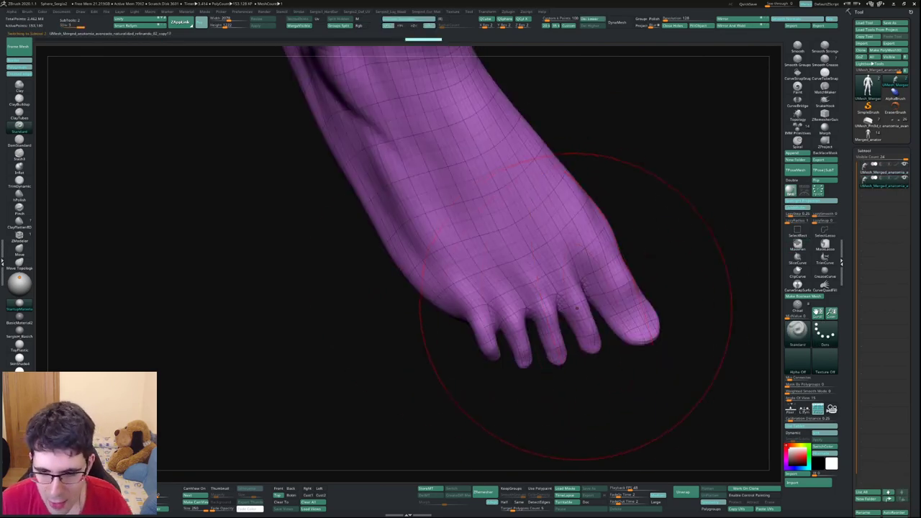
mouse_move(575, 310)
right_mouse_down()
mouse_move(504, 216)
mouse_move(518, 288)
mouse_move(503, 237)
mouse_move(547, 230)
mouse_move(482, 266)
right_mouse_up()
key("shift+f")
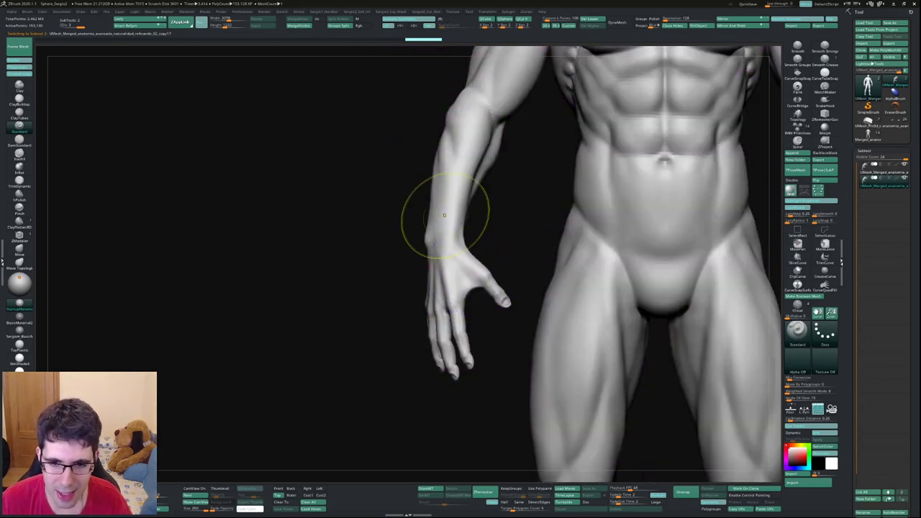
mouse_move(444, 212)
right_mouse_down()
mouse_move(539, 206)
mouse_move(453, 264)
mouse_move(555, 175)
mouse_move(528, 323)
mouse_move(489, 331)
right_mouse_up()
key("shift+f")
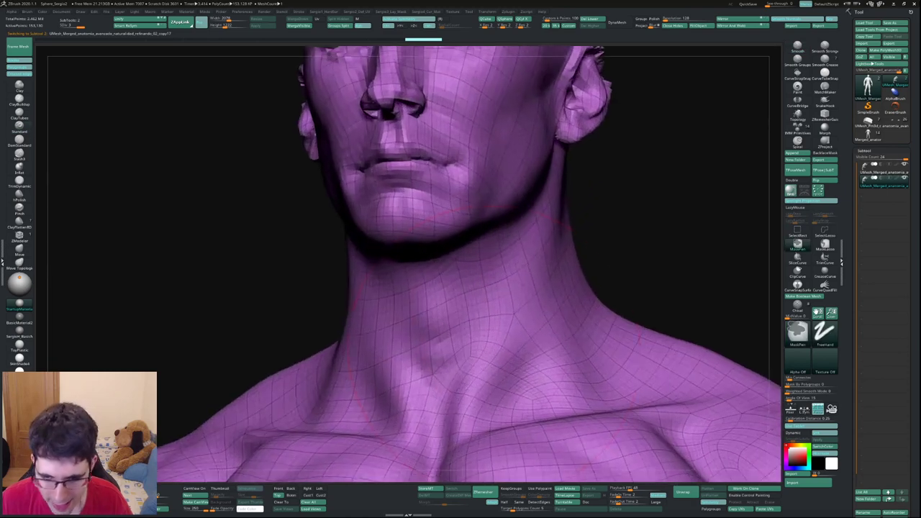
key("ctrl+w")
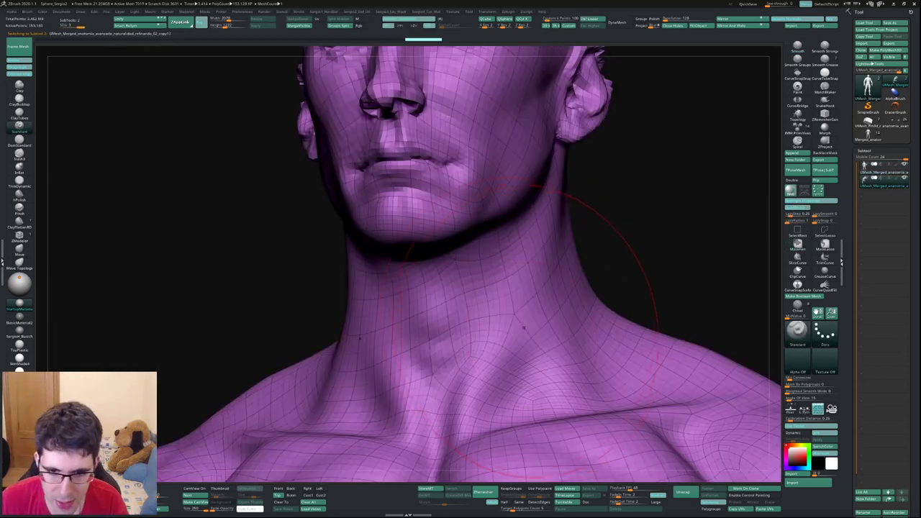
key("shift+f")
mouse_move(510, 325)
right_mouse_down()
mouse_move(461, 216)
mouse_move(504, 288)
right_mouse_up()
right_click_drag(590, 324, 534, 333)
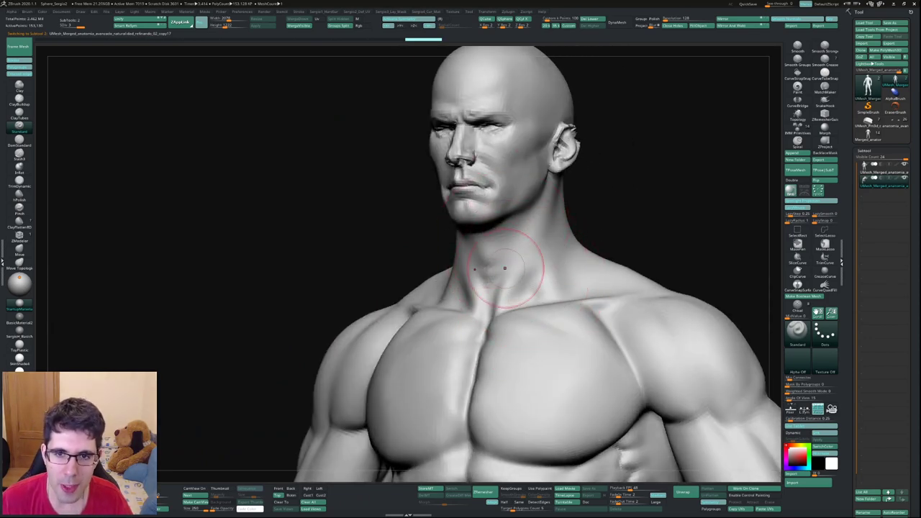
Step: Compare the dense head-and-torso and low-res body SubTools, then select the headless torso
right_click_drag(505, 268, 494, 288, "ctrl")
key("shift+f")
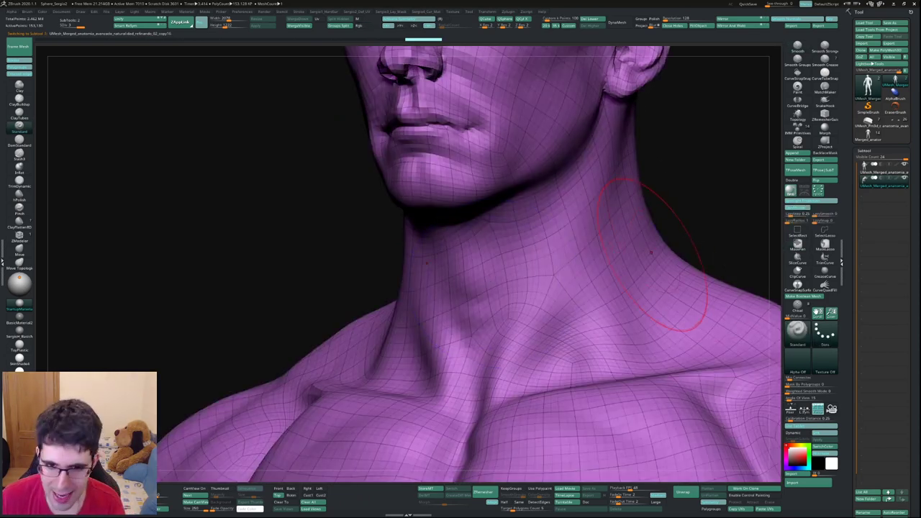
left_click(442, 262, "alt")
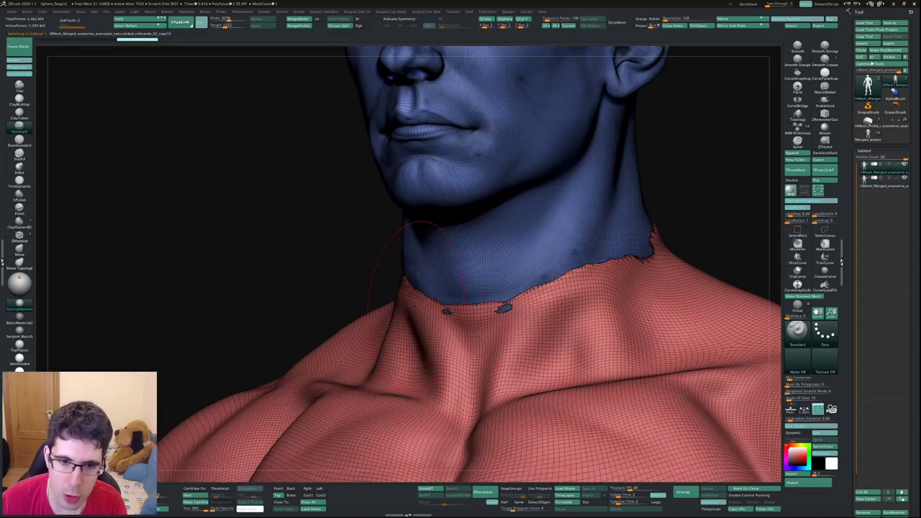
left_click(446, 311, "alt")
mouse_move(484, 307)
right_mouse_down("ctrl")
mouse_move(487, 154)
mouse_move(524, 261)
mouse_move(503, 302)
mouse_move(439, 346)
mouse_move(503, 215)
mouse_move(593, 256)
right_mouse_up("ctrl")
left_click(504, 216, "alt")
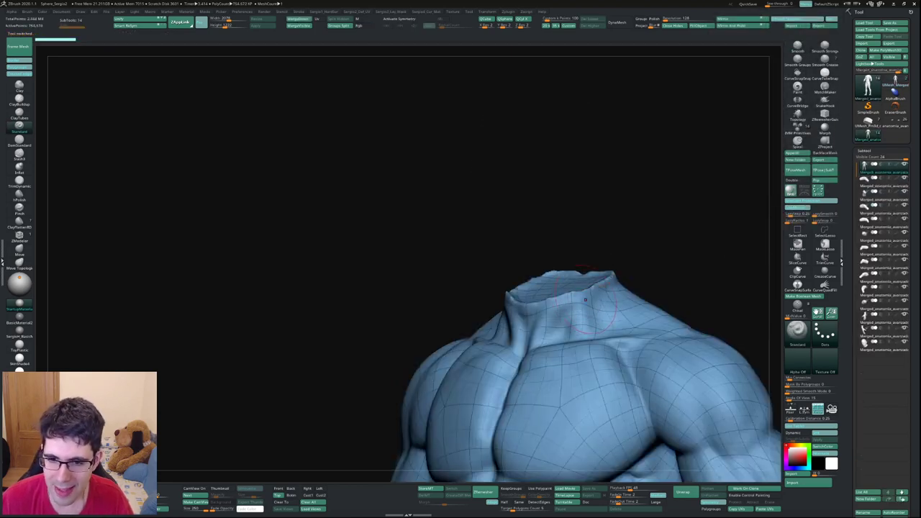
Step: Unhide the head on the torso and pull back to frame the figure head to thighs
left_click(587, 259, "ctrl+shift")
right_click_drag(583, 306, 608, 227, "alt")
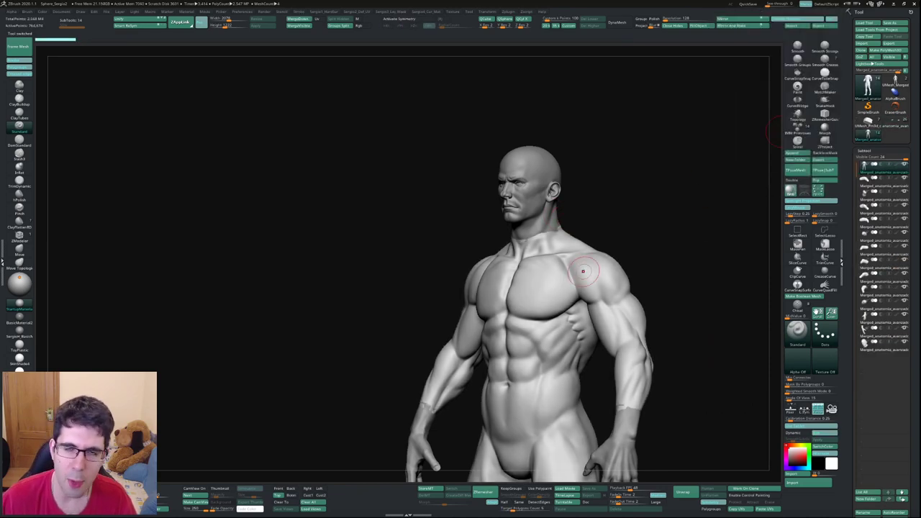
right_click_drag(583, 271, 583, 216, "ctrl")
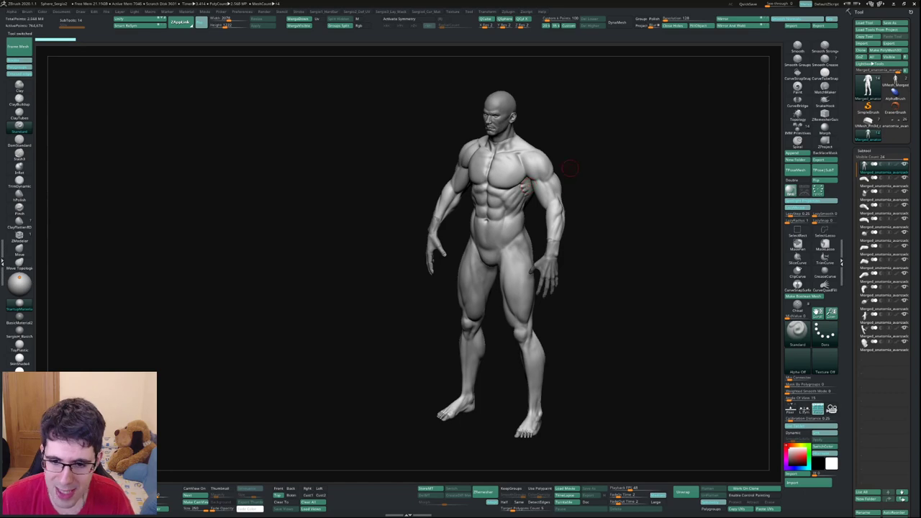
mouse_move(546, 215)
right_mouse_down("ctrl")
mouse_move(504, 225)
mouse_move(504, 249)
mouse_move(512, 240)
right_mouse_up("ctrl")
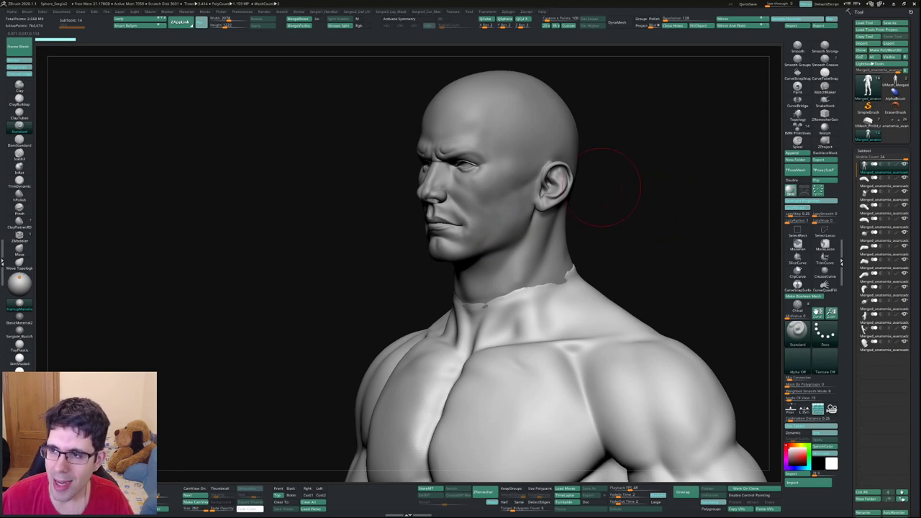
Step: Compare the seamless and seamed neck subtools, then apply the Chrome material
left_click(486, 211, "alt")
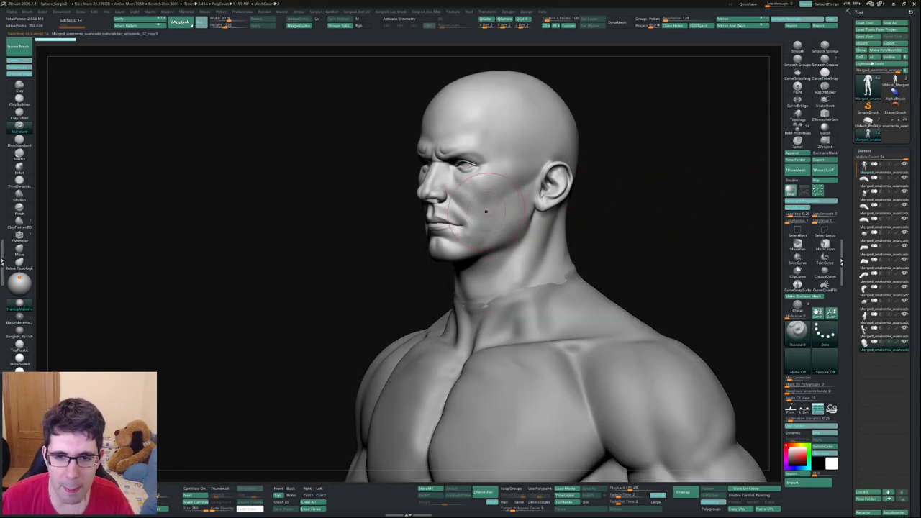
left_click(490, 266, "alt")
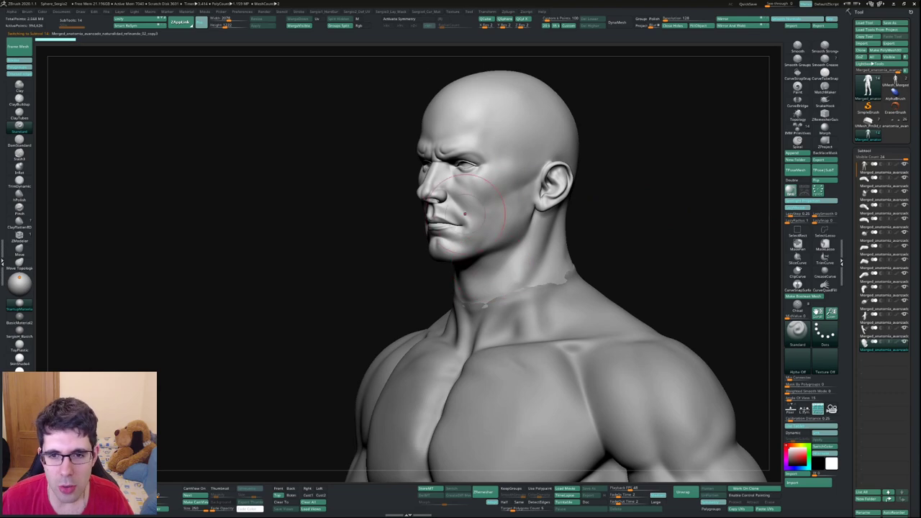
right_click_drag(465, 214, 472, 243, "alt")
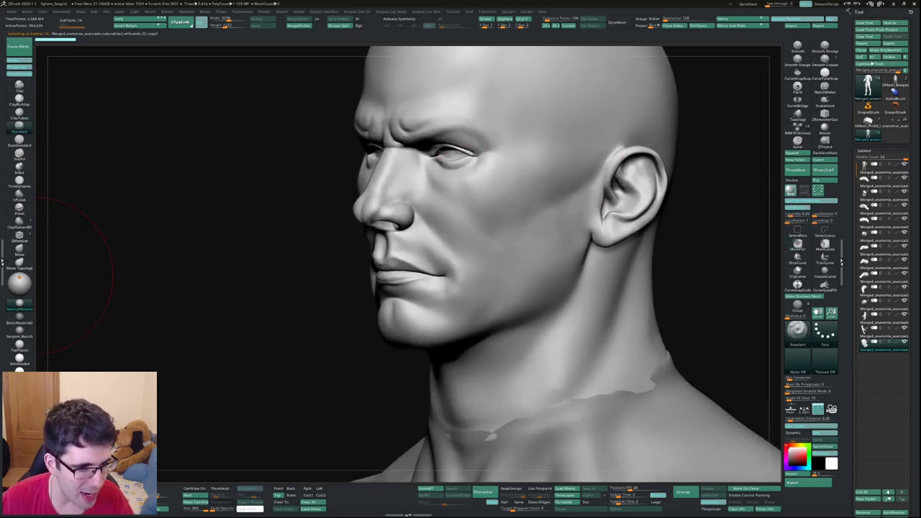
left_click(19, 283)
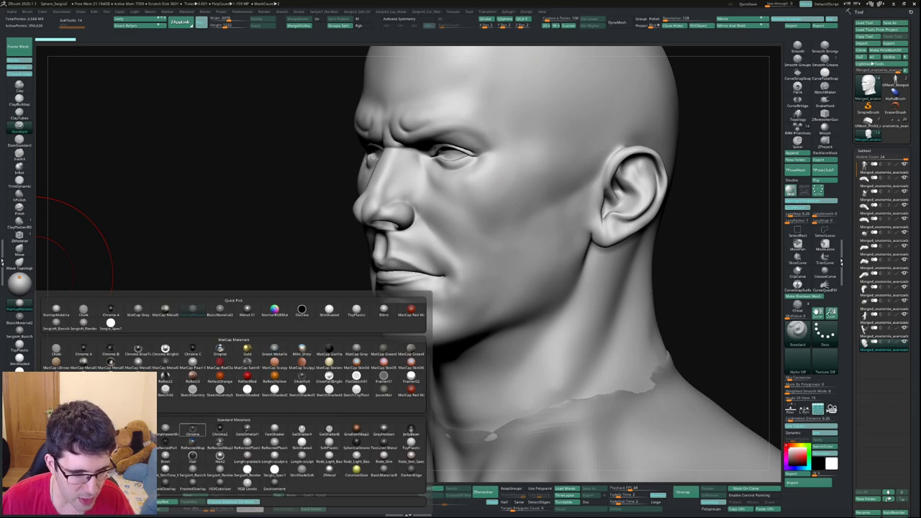
left_click(164, 348)
right_click_drag(518, 303, 523, 286, "alt")
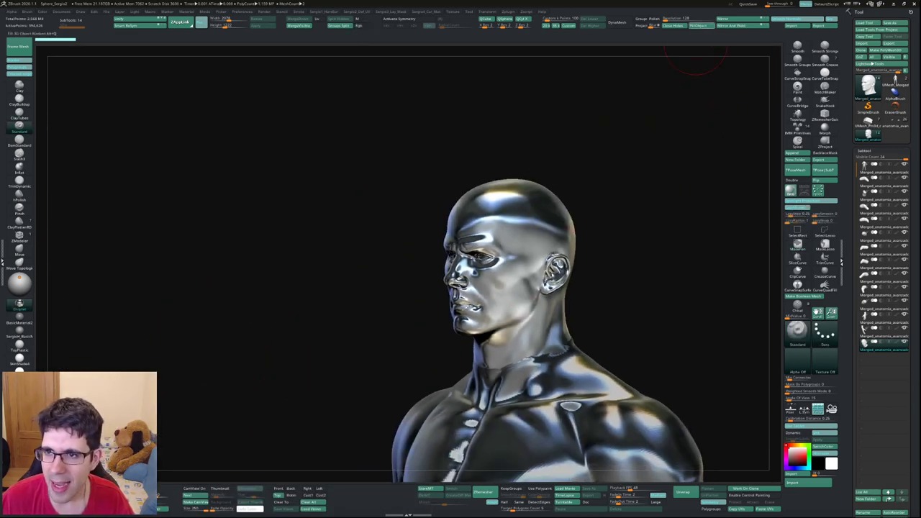
Step: Inspect the body's PolyF wireframe while orbiting and zooming in on the neck and shoulder
left_click(20, 283)
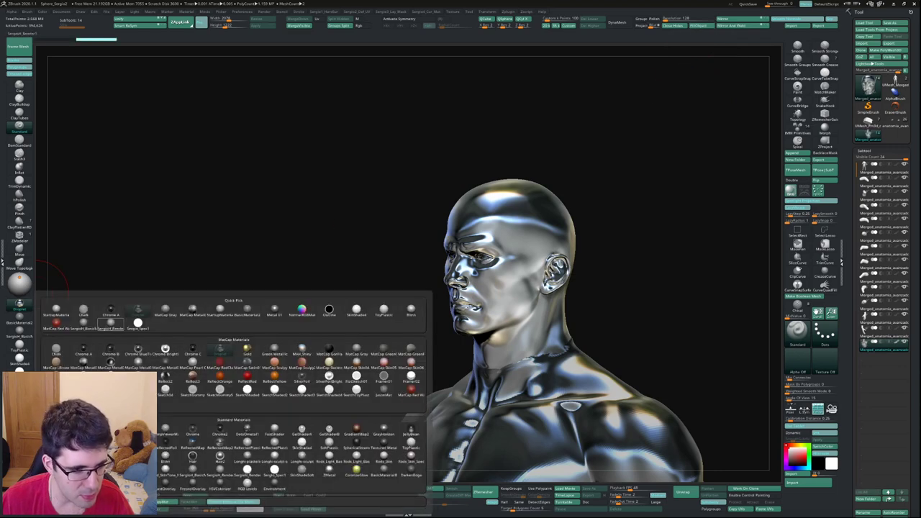
right_click_drag(54, 291, 497, 287, "alt")
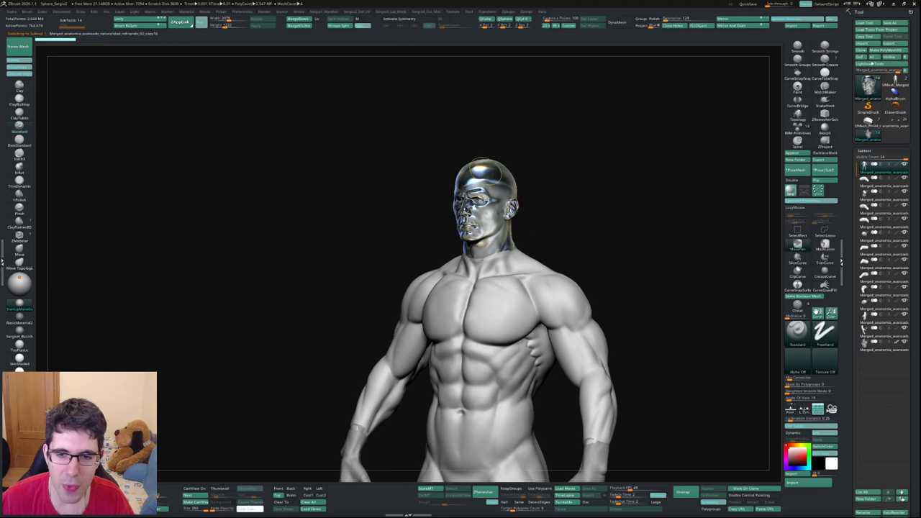
mouse_move(497, 286)
right_mouse_down("alt")
mouse_move(490, 254)
mouse_move(403, 256)
right_mouse_up("alt")
key("shift+f")
mouse_move(453, 175)
right_mouse_down()
mouse_move(474, 167)
mouse_move(510, 232)
right_mouse_up()
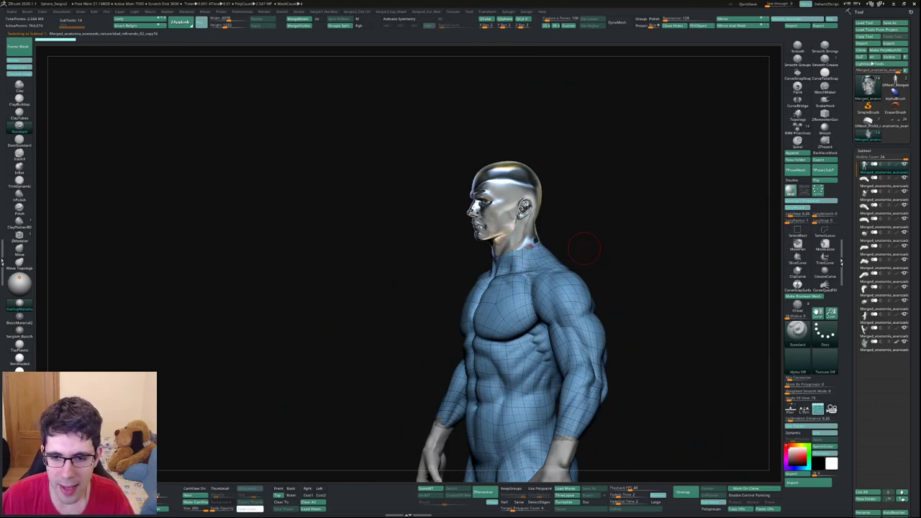
key("shift+f")
mouse_move(584, 249)
right_mouse_down("alt")
mouse_move(516, 228)
mouse_move(555, 304)
right_mouse_up("alt")
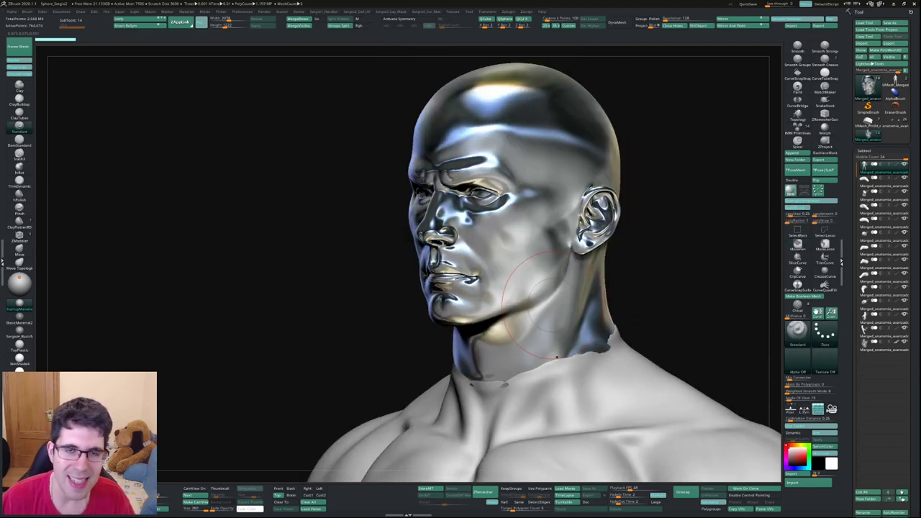
Step: Select Subtool 14 and give the body the blue ReflectedMap material
left_click(511, 245, "alt")
key("m")
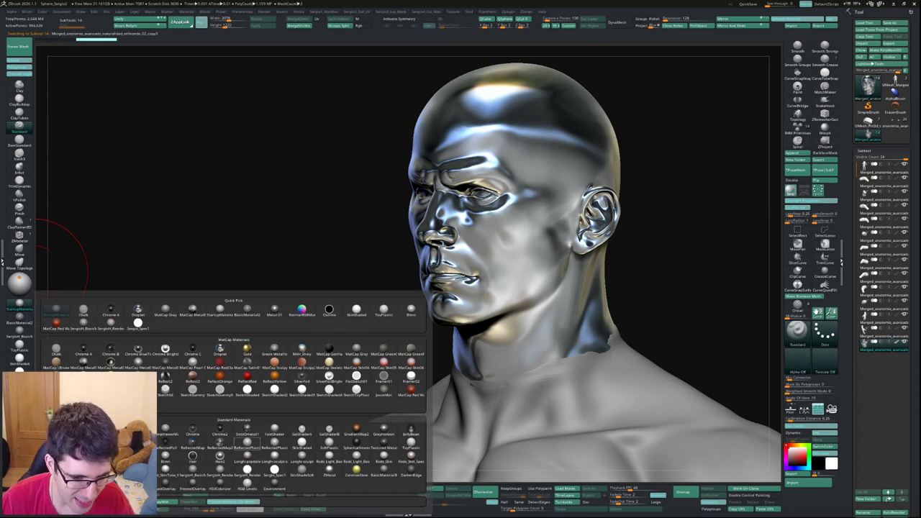
left_click(192, 452)
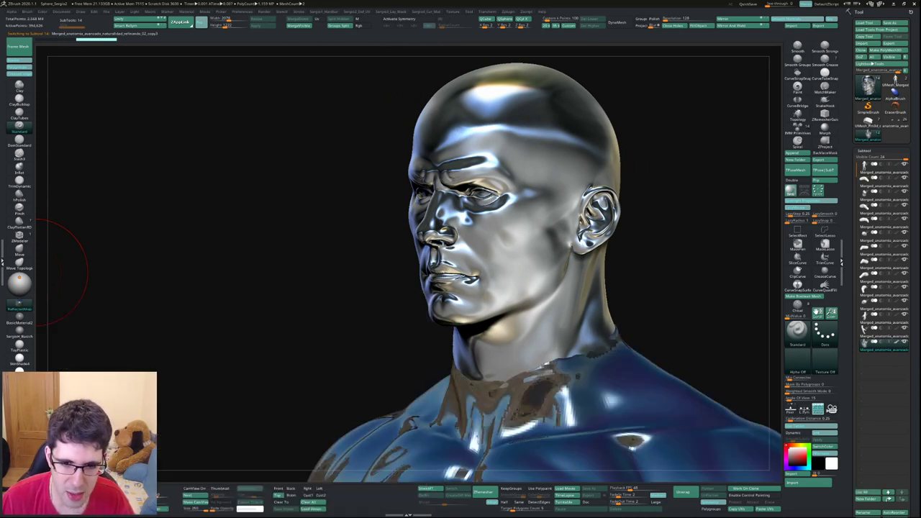
Step: Switch the body back to a grey matte MatCap and frame the torso
left_click(19, 310)
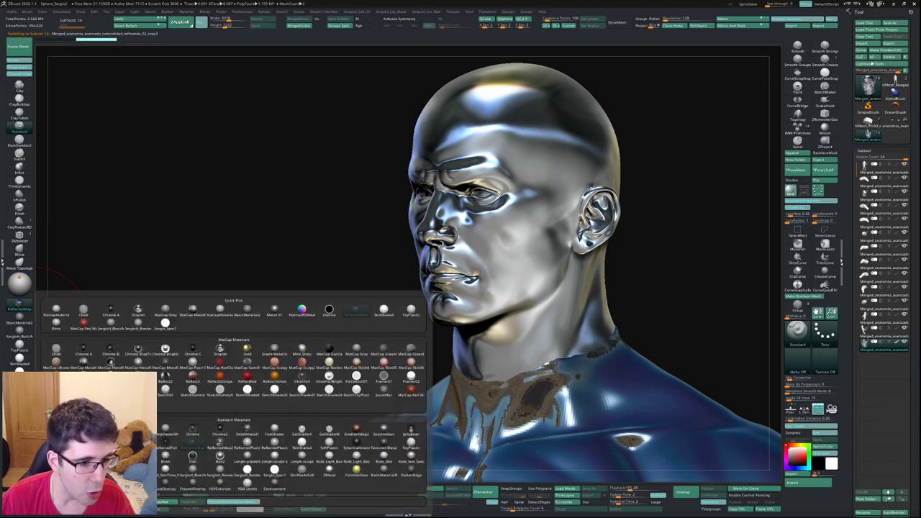
left_click(164, 309)
key("f")
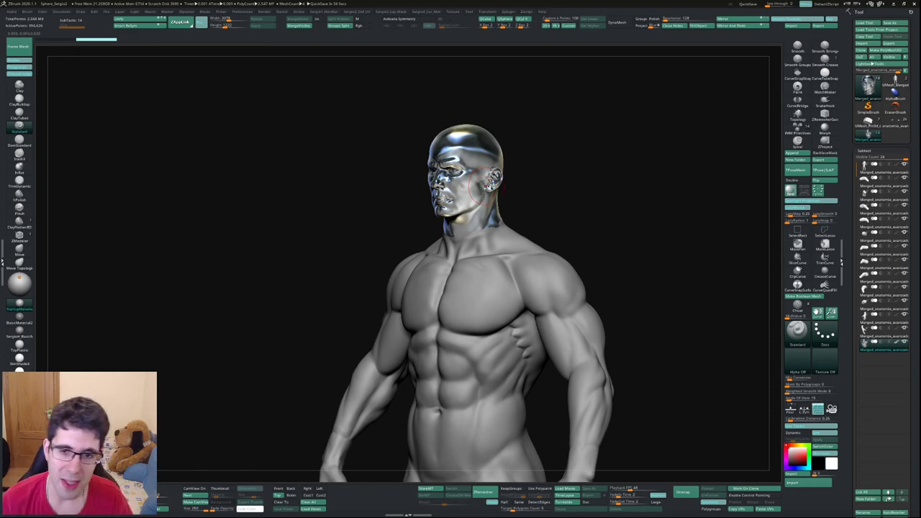
Step: Toggle the PolyF wireframe to inspect the face, then zoom around the head and shoulders
left_click_drag(482, 187, 522, 226)
key("shift+f")
right_click_drag(520, 228, 356, 216, "ctrl")
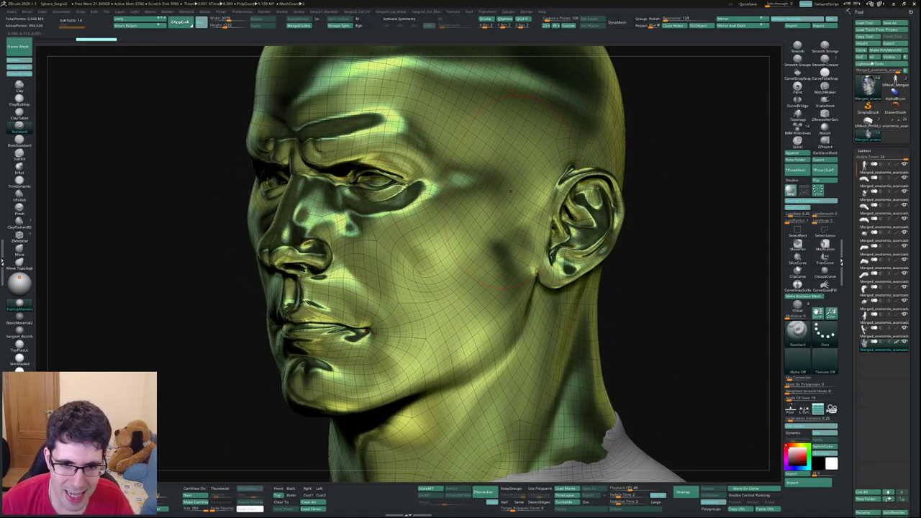
key("shift+f")
mouse_move(408, 284)
right_mouse_down("ctrl")
mouse_move(432, 216)
mouse_move(562, 216)
mouse_move(467, 223)
mouse_move(432, 180)
mouse_move(461, 187)
mouse_move(461, 108)
mouse_move(576, 108)
mouse_move(532, 122)
mouse_move(532, 72)
right_mouse_up("ctrl")
right_click_drag(756, 309, 756, 285, "ctrl")
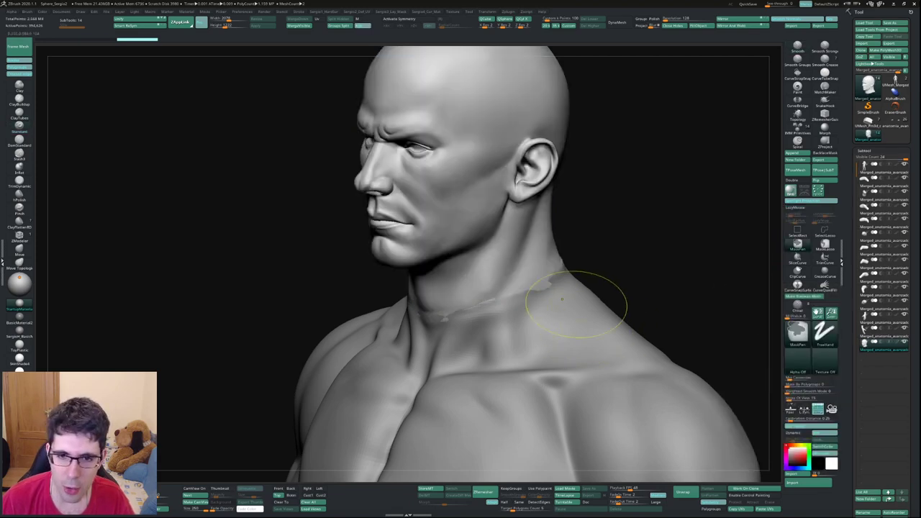
Step: Frame the figure from the front and select the Standard brush with B-S-T
key("f")
left_click_drag(670, 288, 539, 290)
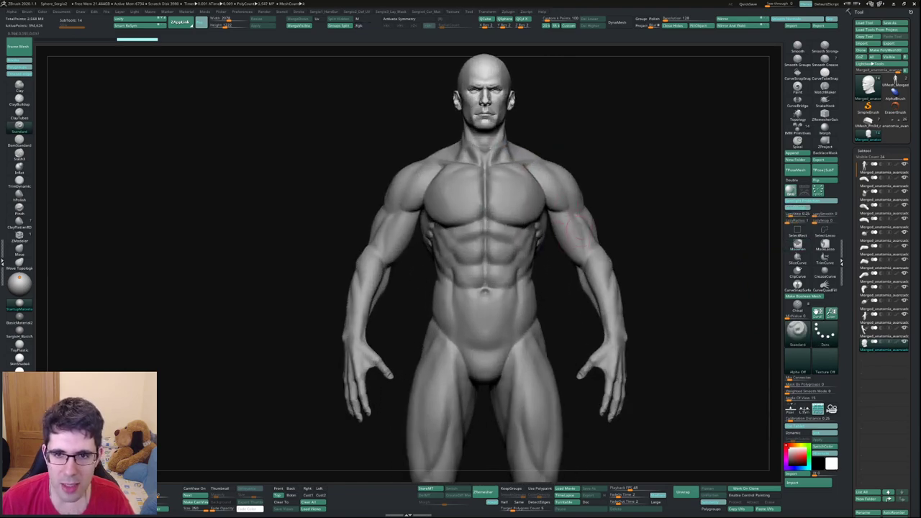
key("f")
key("b")
key("s")
key("t")
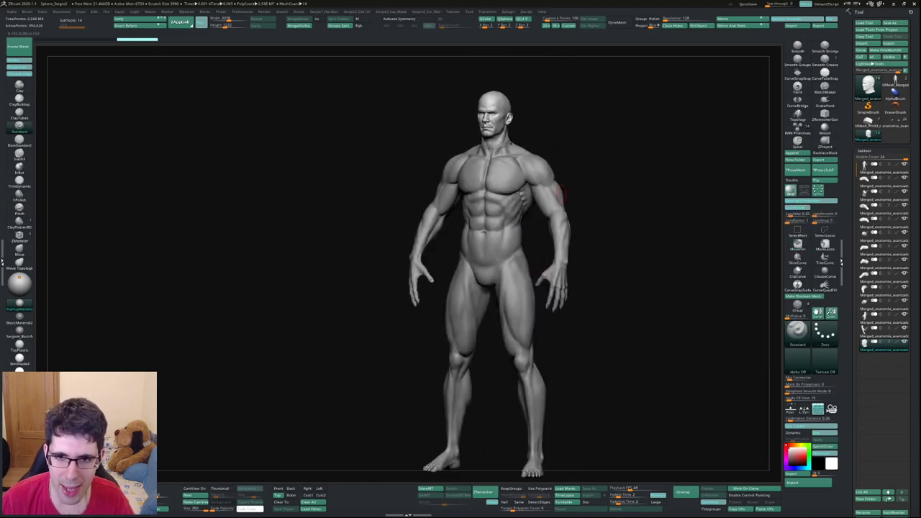
key("space")
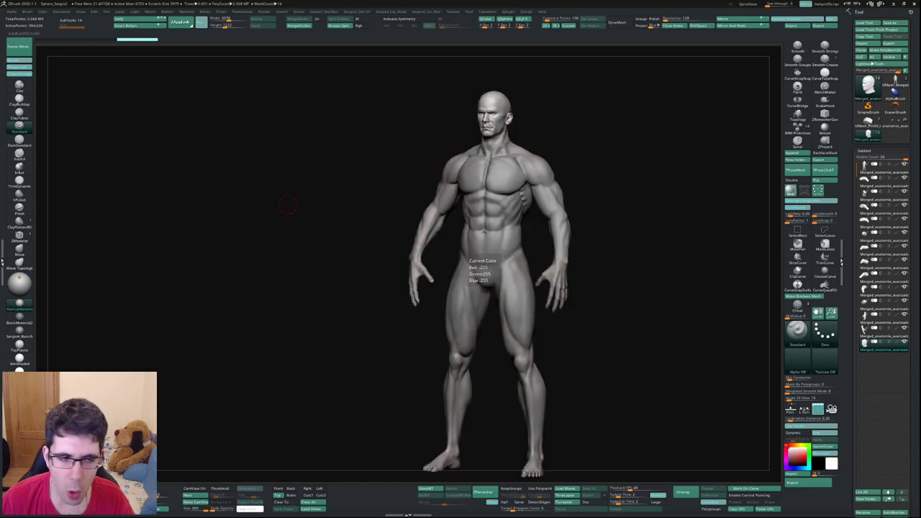
mouse_move(19, 332)
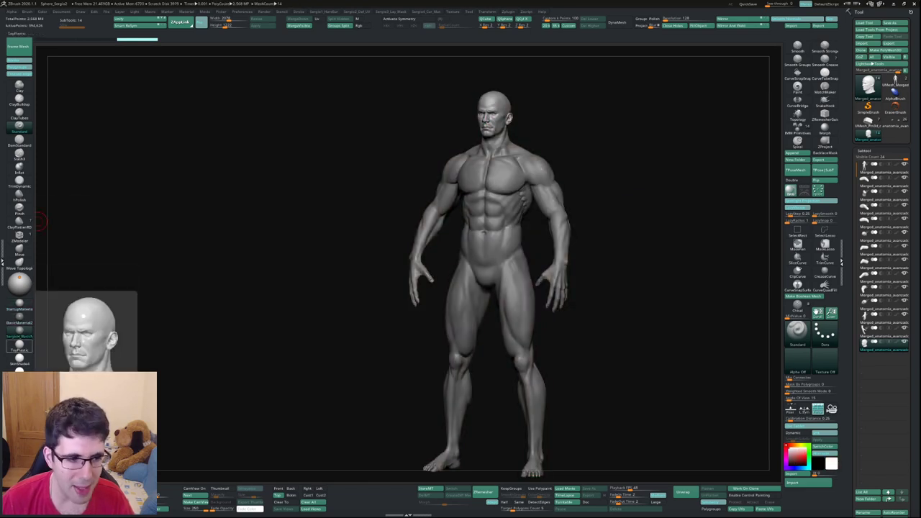
Step: Apply StartupMaterial and orbit the figure between three-quarter and front views
left_click(19, 321)
left_click(19, 306)
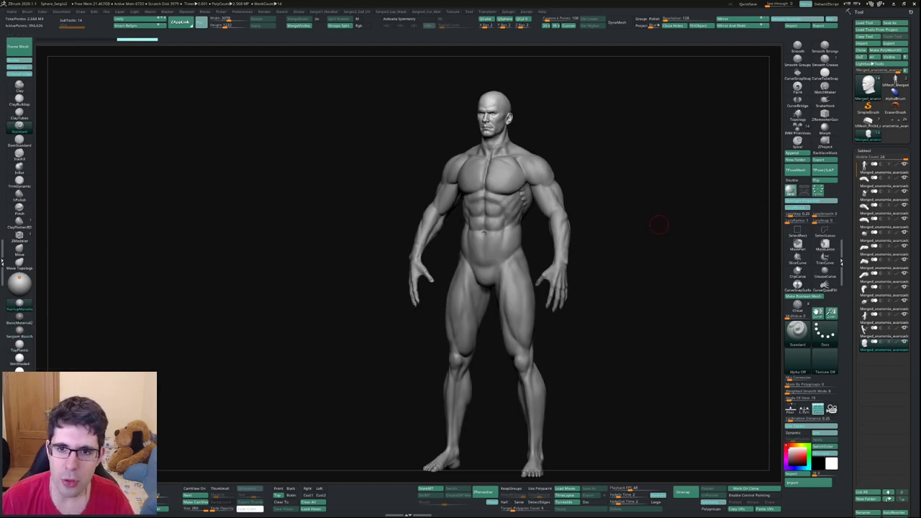
left_click_drag(660, 225, 563, 218)
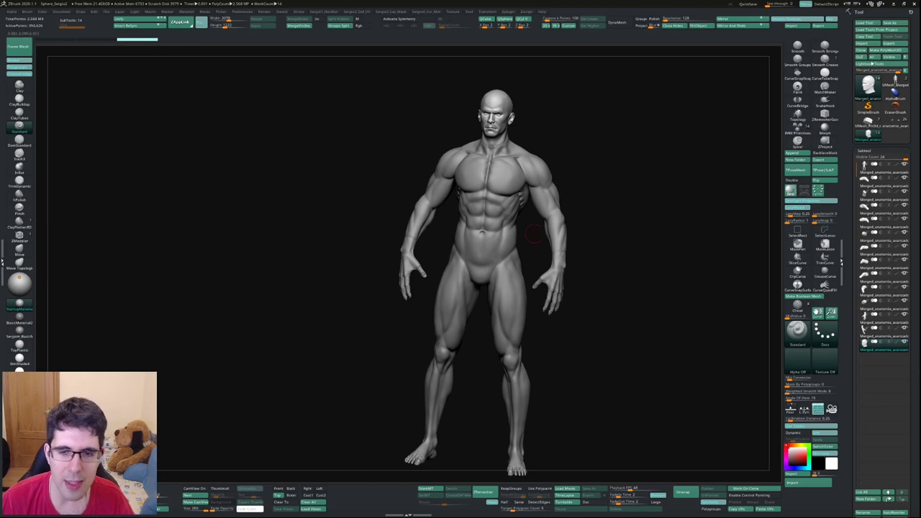
mouse_move(536, 232)
left_mouse_down("alt")
mouse_move(518, 406)
mouse_move(523, 193)
mouse_move(514, 199)
left_mouse_up("alt")
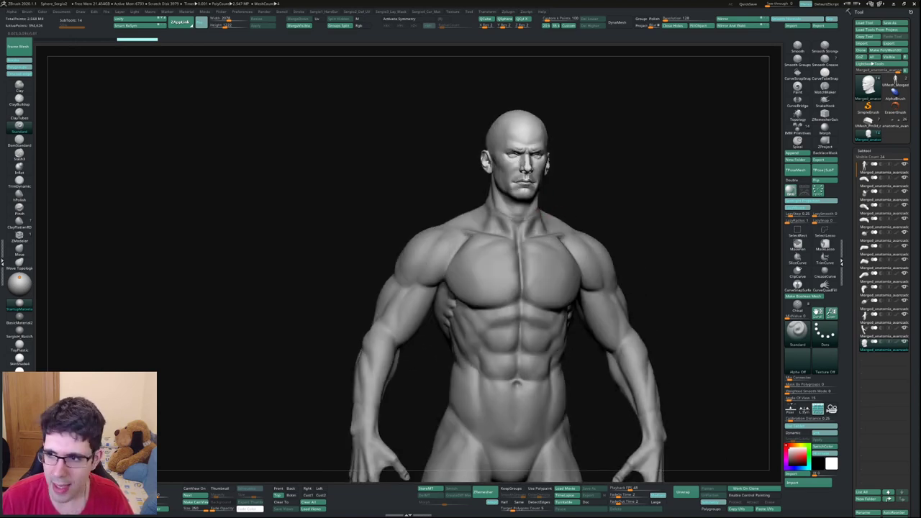
left_click_drag(592, 216, 767, 164)
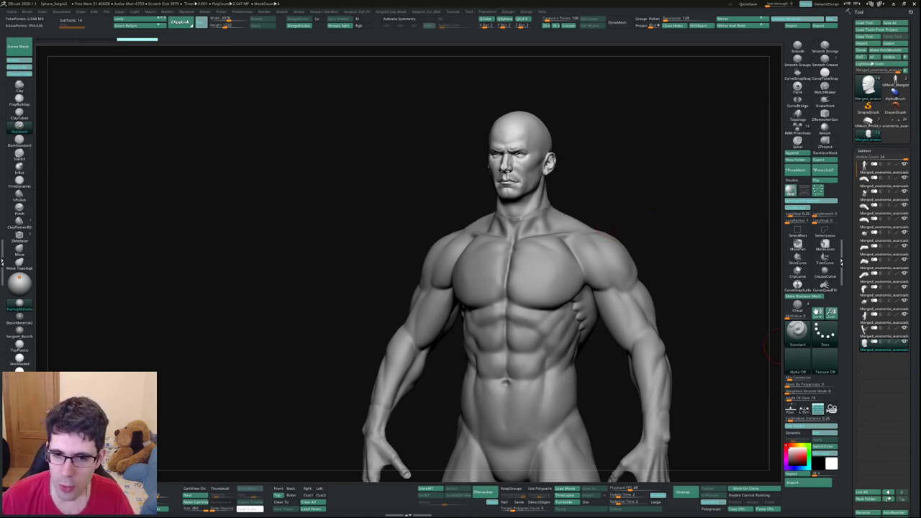
left_click_drag(769, 346, 770, 241, "shift")
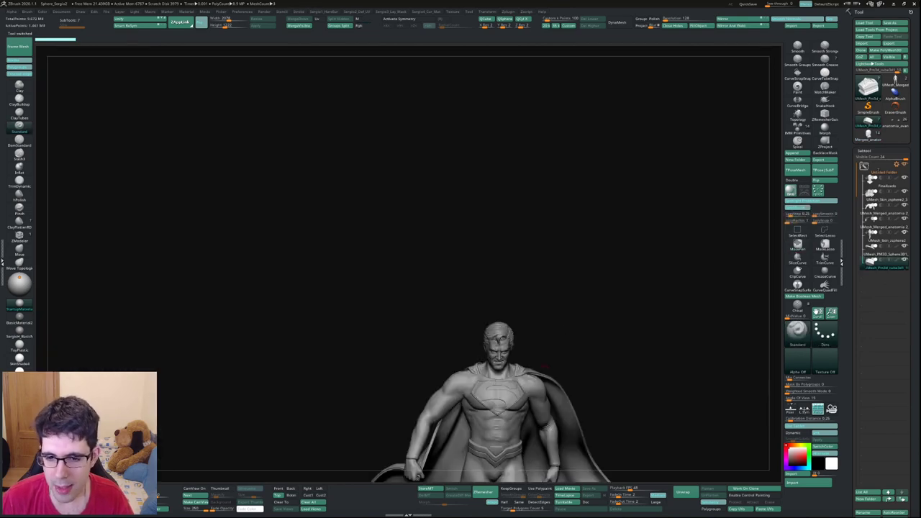
Step: Frame the caped statue and orbit it from three-quarter back to a frontal view
key("f")
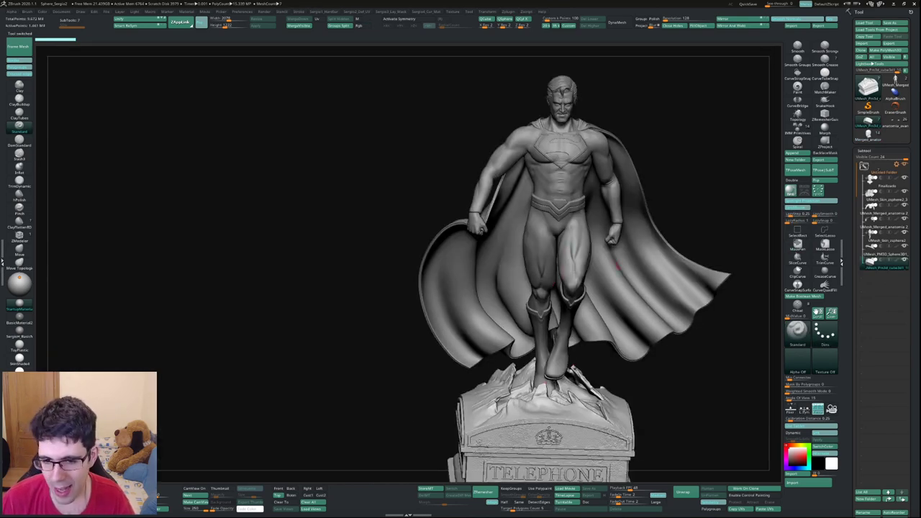
right_click_drag(575, 294, 575, 273, "ctrl")
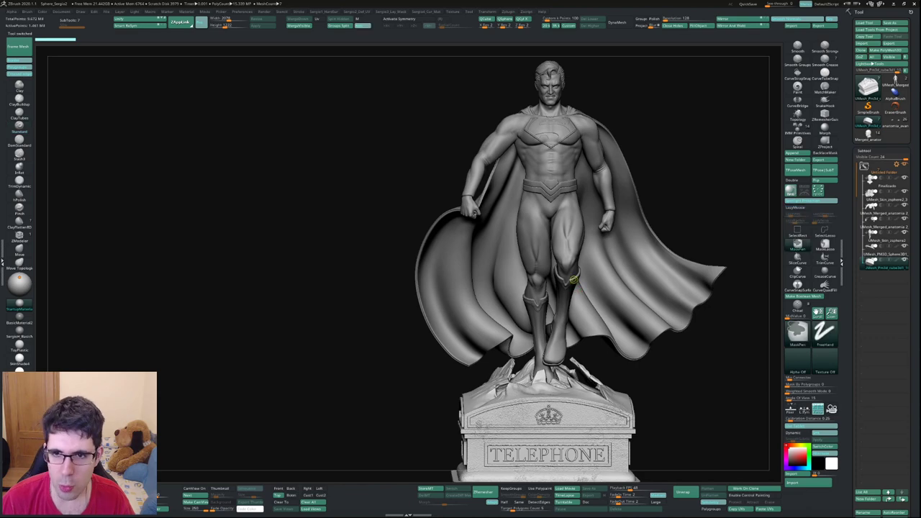
right_click_drag(619, 317, 576, 318)
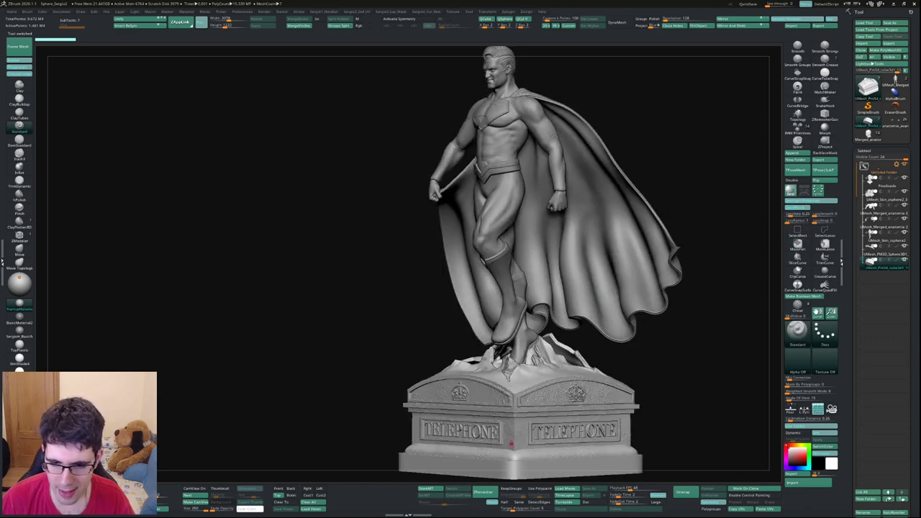
mouse_move(511, 444)
right_mouse_down("ctrl")
mouse_move(560, 325)
mouse_move(547, 288)
right_mouse_up("ctrl")
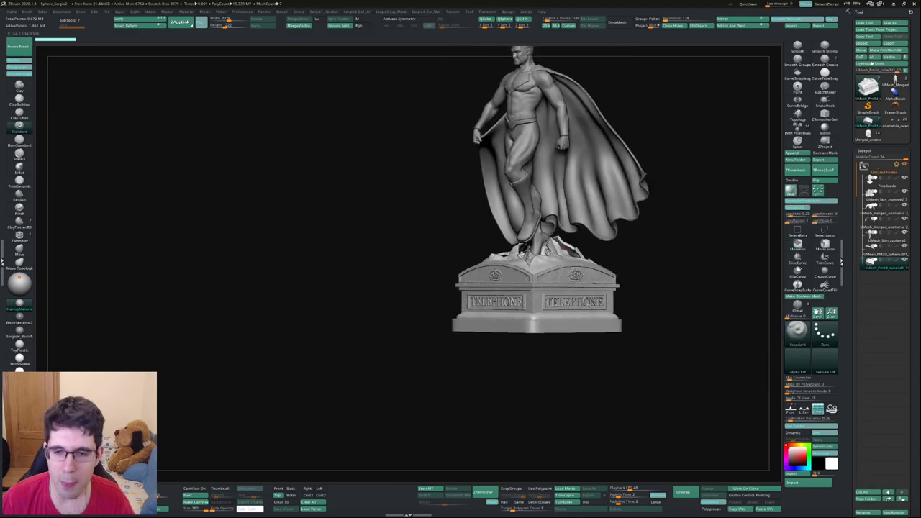
mouse_move(475, 276)
right_mouse_down()
mouse_move(526, 276)
mouse_move(516, 194)
right_mouse_up()
Step: Hide the caped figure and look down on the base's cracked top
left_click(525, 276, "ctrl+shift")
right_click_drag(565, 169, 546, 130)
mouse_move(531, 193)
right_mouse_down()
mouse_move(530, 216)
mouse_move(534, 176)
right_mouse_up()
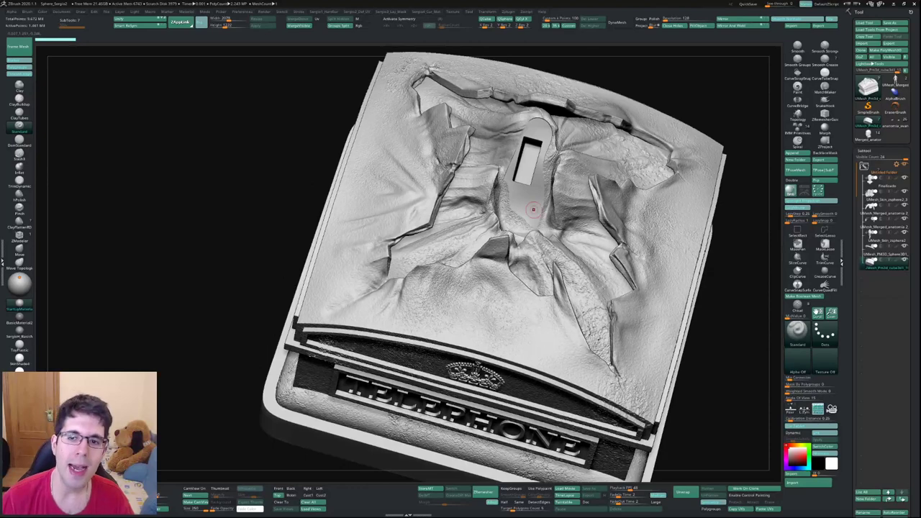
right_click_drag(530, 208, 537, 212)
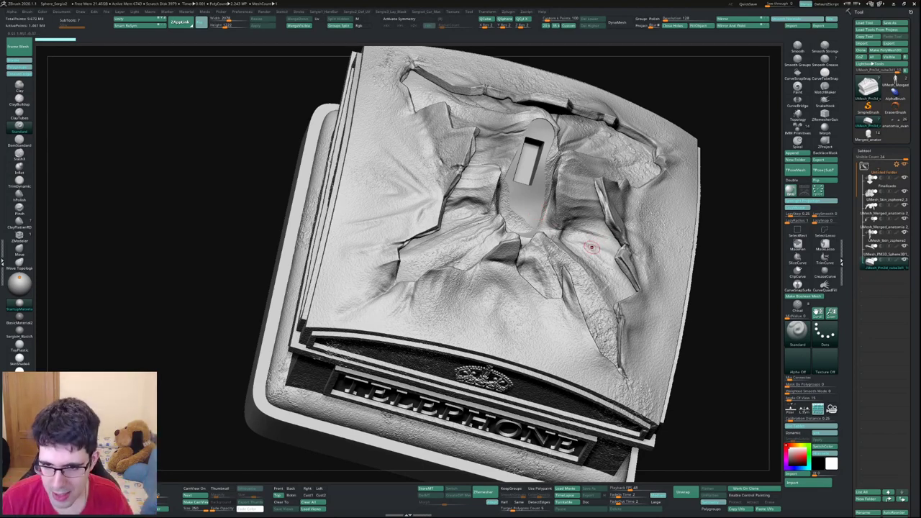
right_click_drag(591, 248, 568, 238)
right_click_drag(469, 295, 363, 223)
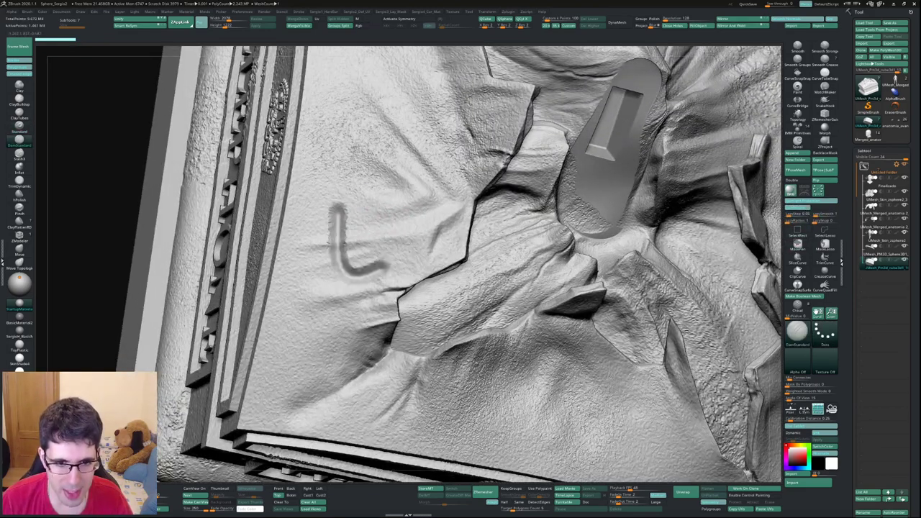
left_click_drag(335, 210, 411, 195)
key("ctrl+z")
mouse_move(325, 131)
left_mouse_down()
mouse_move(442, 136)
mouse_move(345, 134)
left_mouse_up()
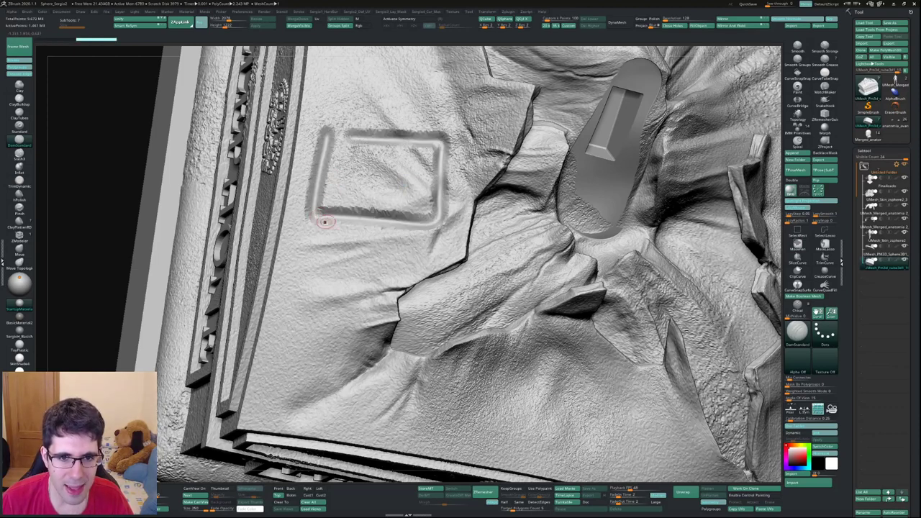
mouse_move(299, 258)
left_mouse_down()
mouse_move(381, 354)
mouse_move(295, 241)
left_mouse_up()
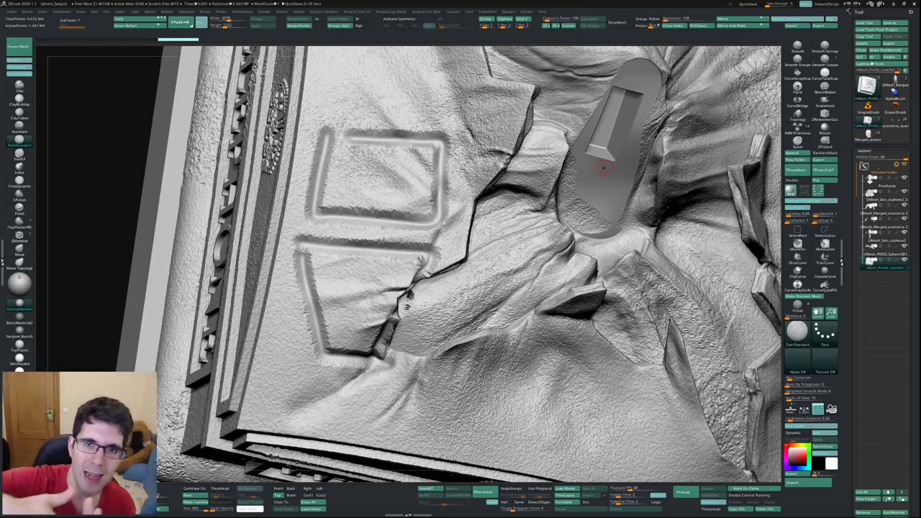
right_click_drag(603, 168, 500, 213)
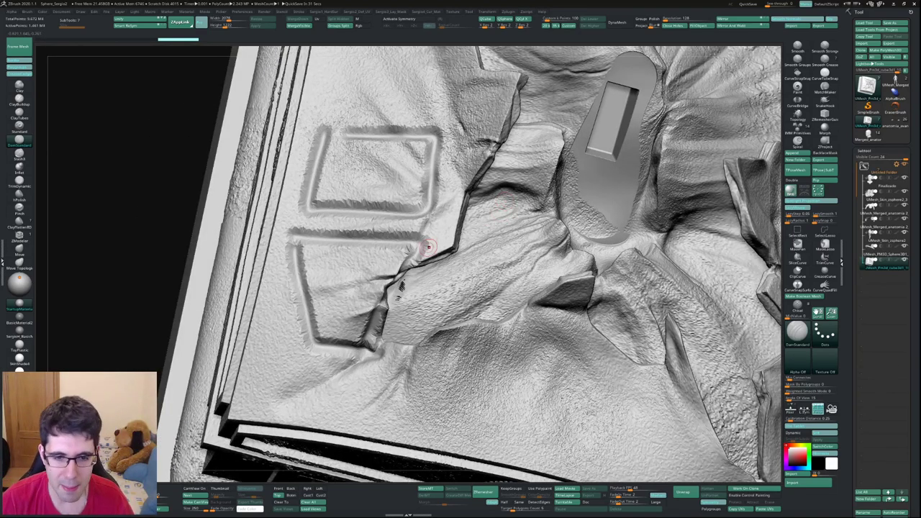
left_click_drag(428, 246, 302, 323, "shift")
left_click_drag(295, 245, 345, 345, "shift")
left_click_drag(310, 144, 428, 218, "shift")
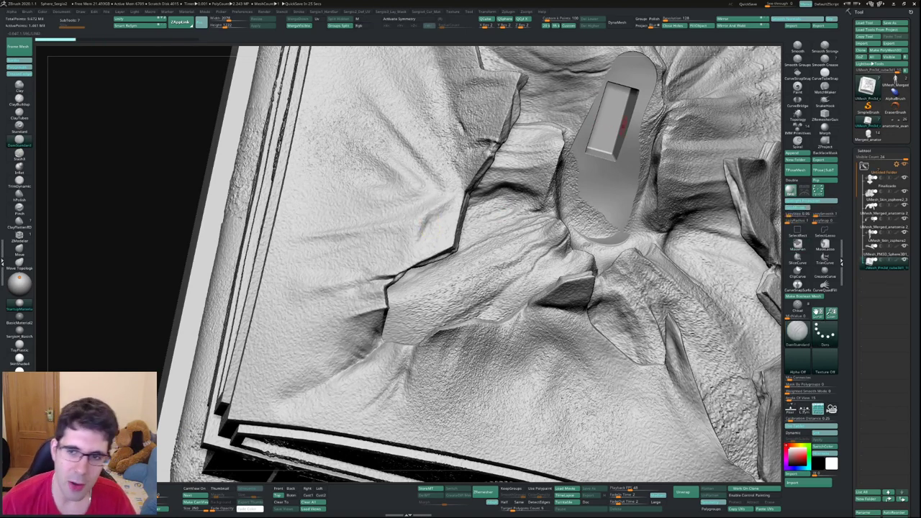
key("f")
right_click_drag(608, 161, 549, 165)
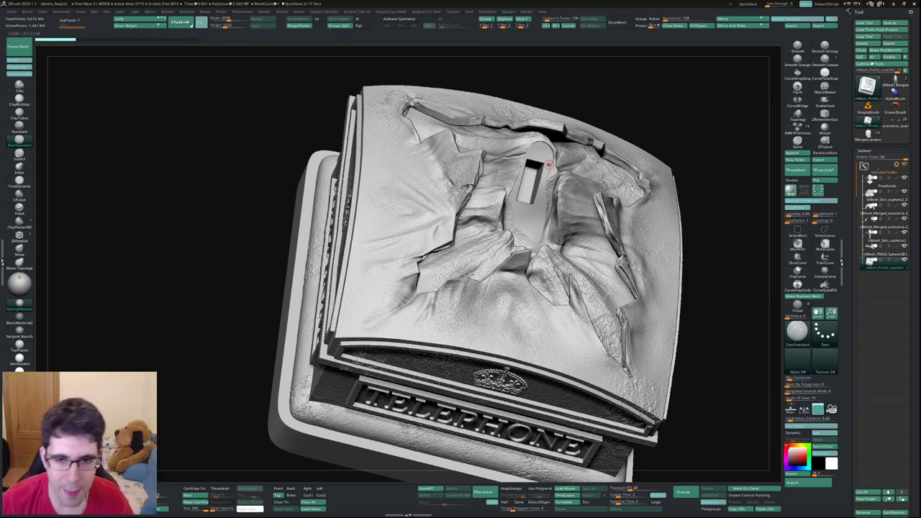
mouse_move(548, 164)
right_mouse_down()
mouse_move(567, 154)
mouse_move(503, 158)
mouse_move(460, 144)
mouse_move(489, 173)
right_mouse_up()
left_click_drag(351, 111, 646, 209, "ctrl+shift")
left_click(491, 208, "ctrl+shift")
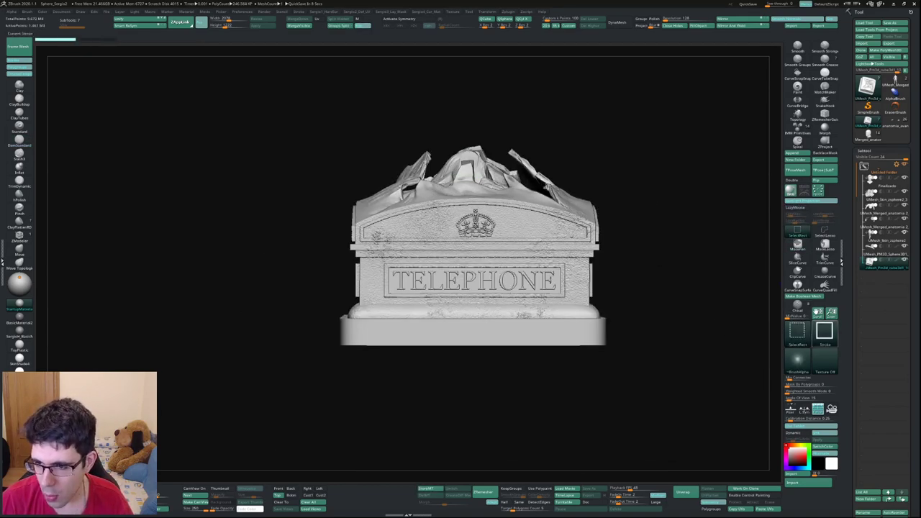
Step: Isolate the top part of the base with a rectangular selection and zoom in
left_click(796, 331)
left_click(487, 368)
left_click_drag(598, 127, 667, 157, "ctrl+shift")
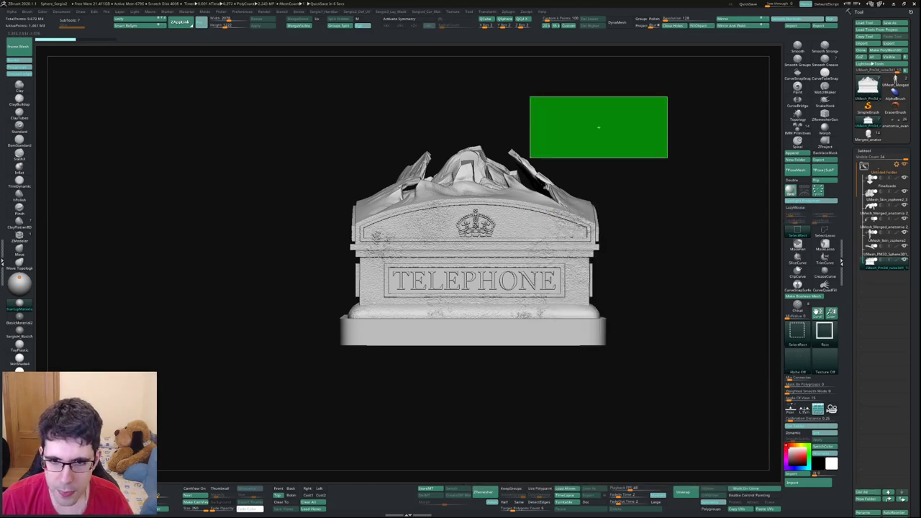
mouse_move(530, 156)
left_mouse_down("ctrl+shift")
mouse_move(249, 303)
mouse_move(432, 216)
left_mouse_up("ctrl+shift")
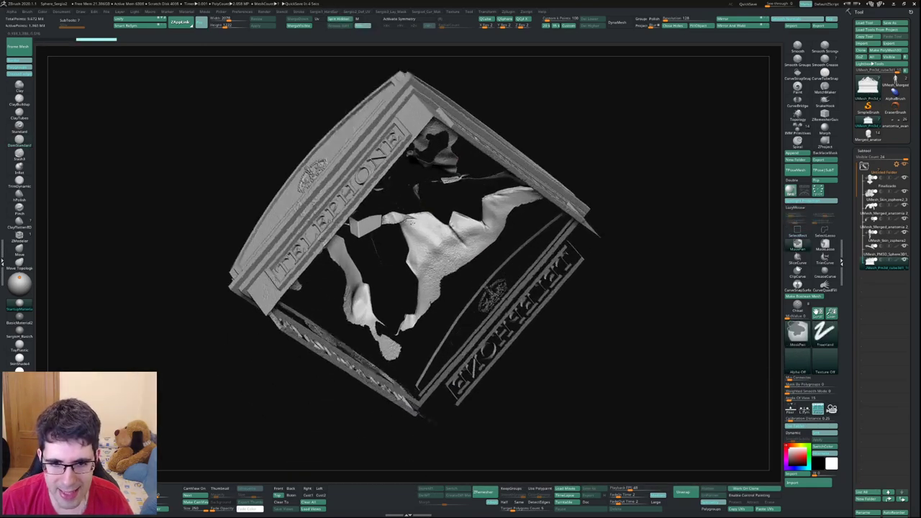
mouse_move(387, 288)
left_mouse_down("alt")
mouse_move(376, 250)
mouse_move(432, 216)
mouse_move(263, 283)
mouse_move(316, 163)
mouse_move(374, 216)
mouse_move(317, 259)
mouse_move(338, 237)
left_mouse_up("alt")
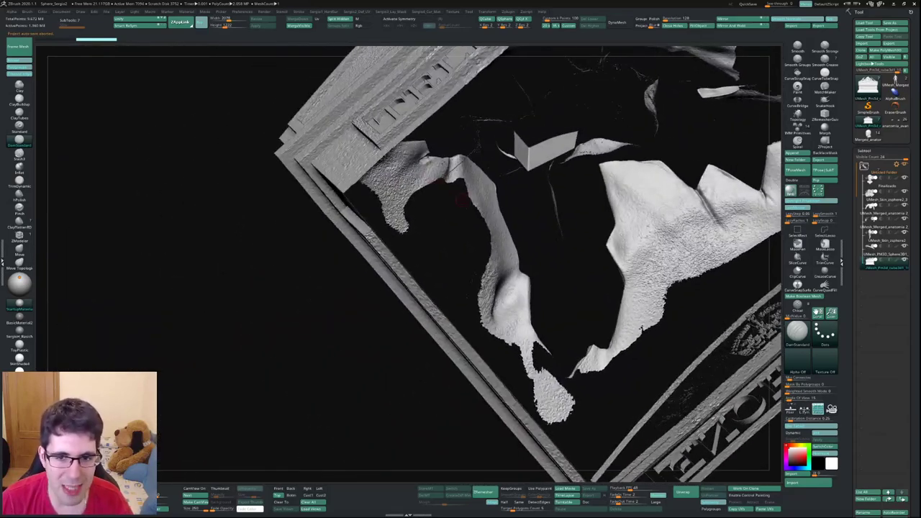
Step: Orbit and tilt the view to frame the TELEPHONE base from the front
mouse_move(461, 200)
left_mouse_down()
mouse_move(382, 223)
mouse_move(740, 143)
mouse_move(669, 288)
mouse_move(261, 191)
mouse_move(576, 209)
mouse_move(482, 176)
left_mouse_up()
key("ctrl+shift")
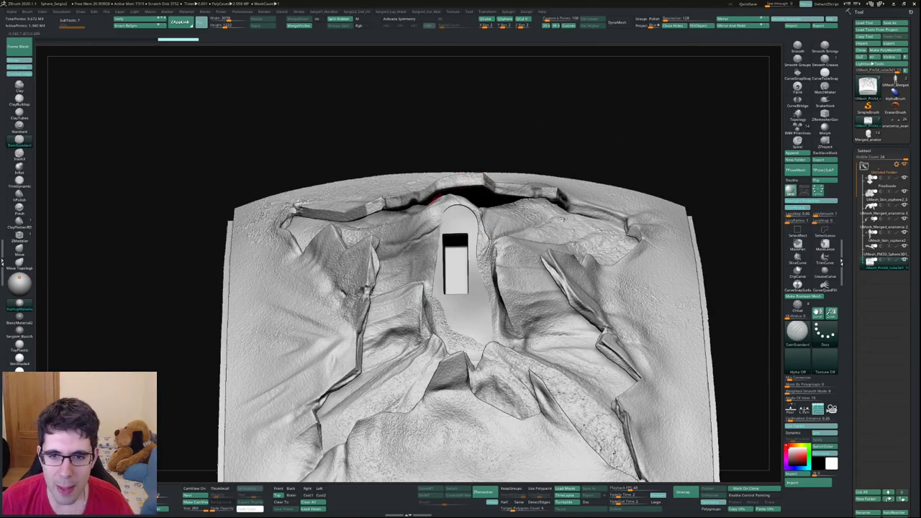
mouse_move(483, 176)
left_mouse_down()
mouse_move(547, 237)
mouse_move(478, 312)
left_mouse_up()
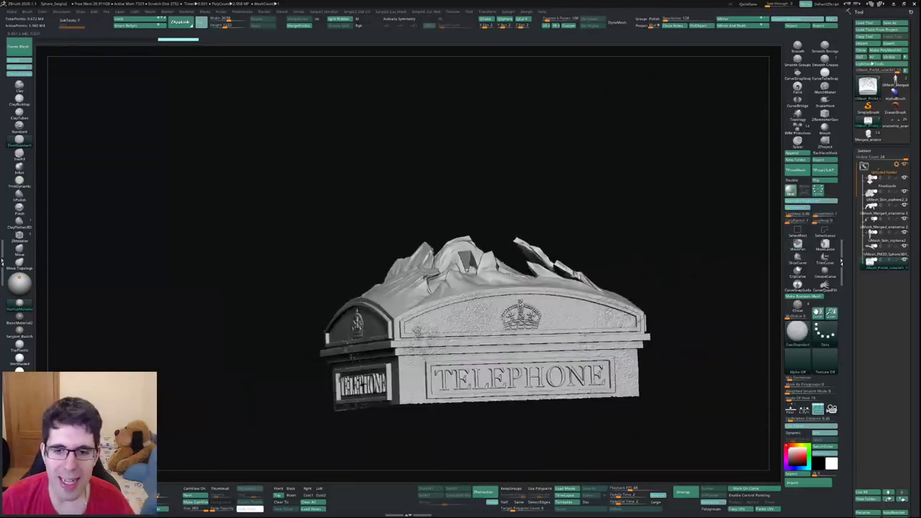
Step: Orbit close around the craggy rock ridges, ending low enough to show the ornate end
mouse_move(517, 256)
left_mouse_down()
mouse_move(464, 277)
mouse_move(450, 266)
mouse_move(461, 274)
left_mouse_up()
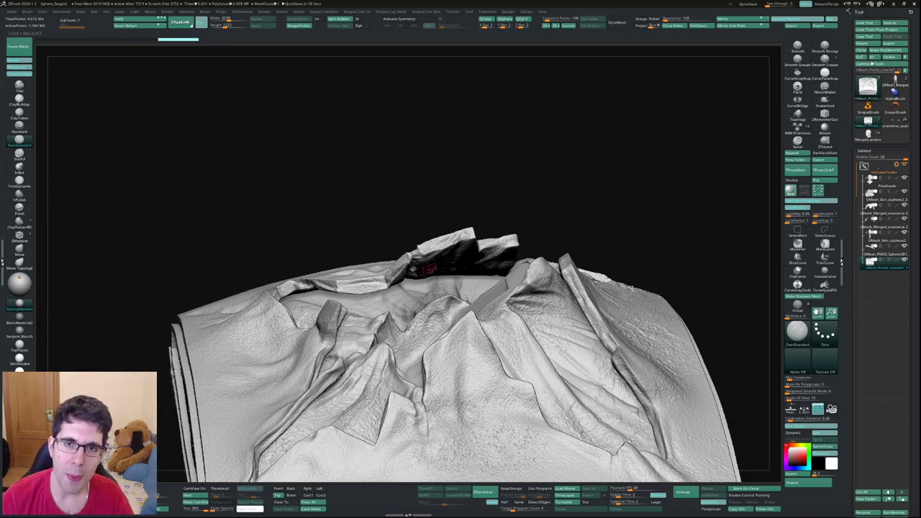
mouse_move(445, 278)
left_mouse_down()
mouse_move(421, 288)
mouse_move(467, 280)
left_mouse_up()
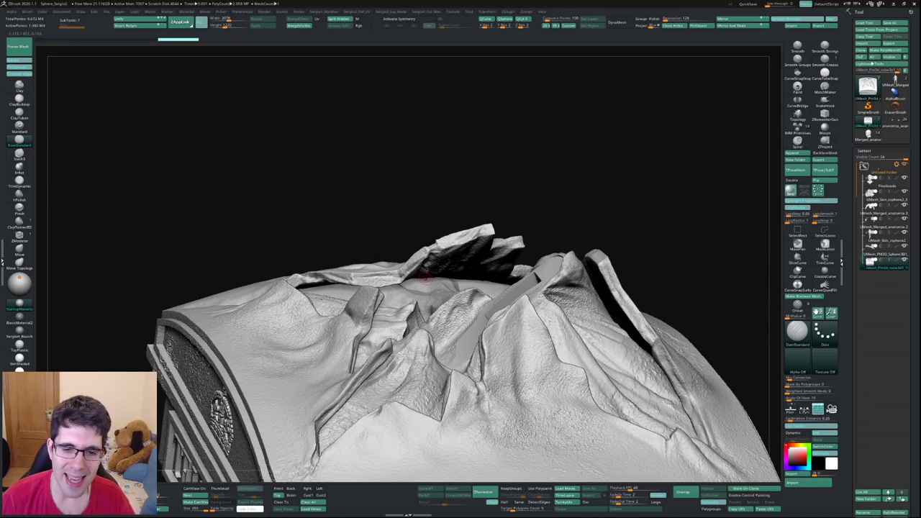
mouse_move(446, 293)
left_mouse_down()
mouse_move(463, 268)
mouse_move(442, 279)
left_mouse_up()
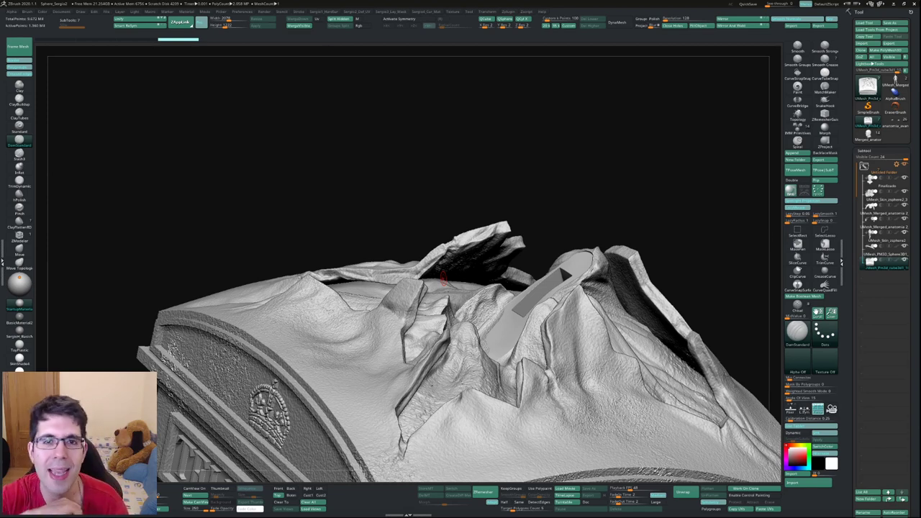
Step: Orbit to an angled view of the rocky top ridge and crowned, lettered side
mouse_move(442, 277)
right_mouse_down()
mouse_move(487, 272)
mouse_move(338, 267)
mouse_move(417, 274)
mouse_move(363, 302)
mouse_move(337, 344)
right_mouse_up()
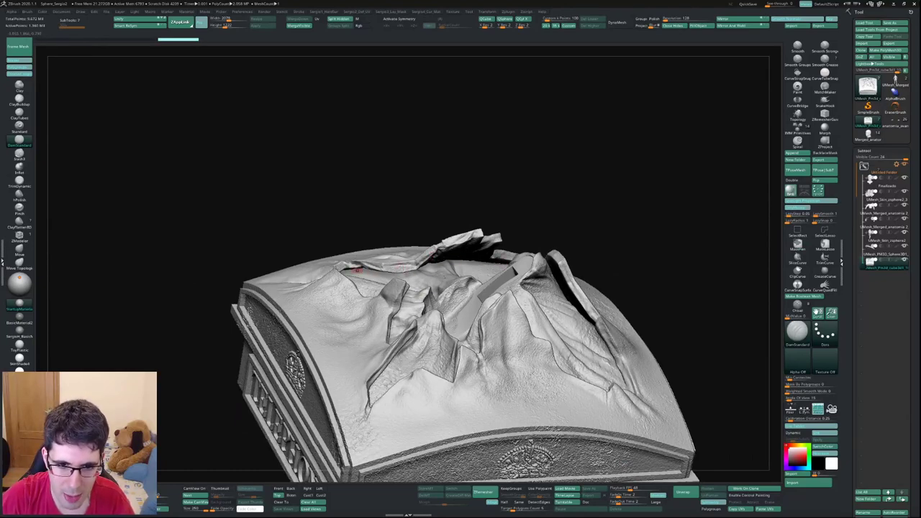
mouse_move(382, 261)
right_mouse_down()
mouse_move(403, 288)
mouse_move(410, 279)
mouse_move(425, 354)
right_mouse_up()
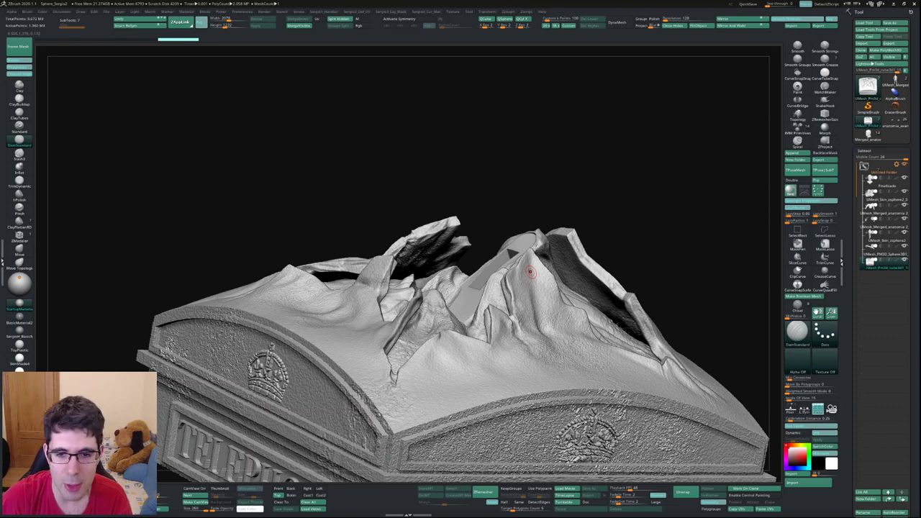
right_click_drag(530, 271, 545, 282)
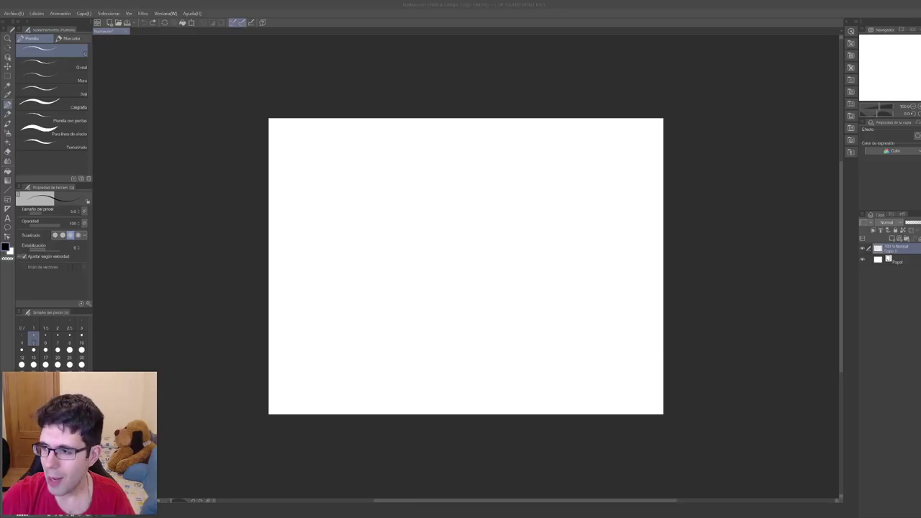
Step: Zoom in and pan the blank page into position for sketching
left_click(392, 166)
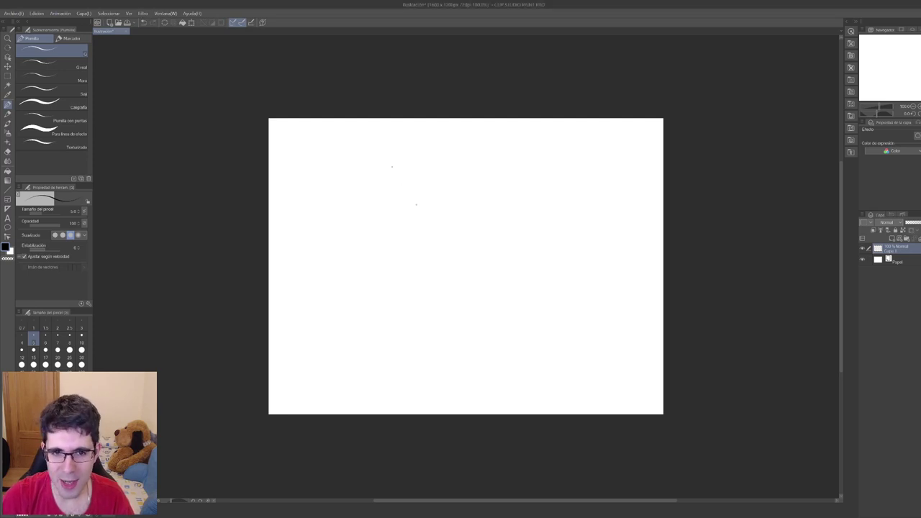
left_click_drag(421, 203, 435, 224)
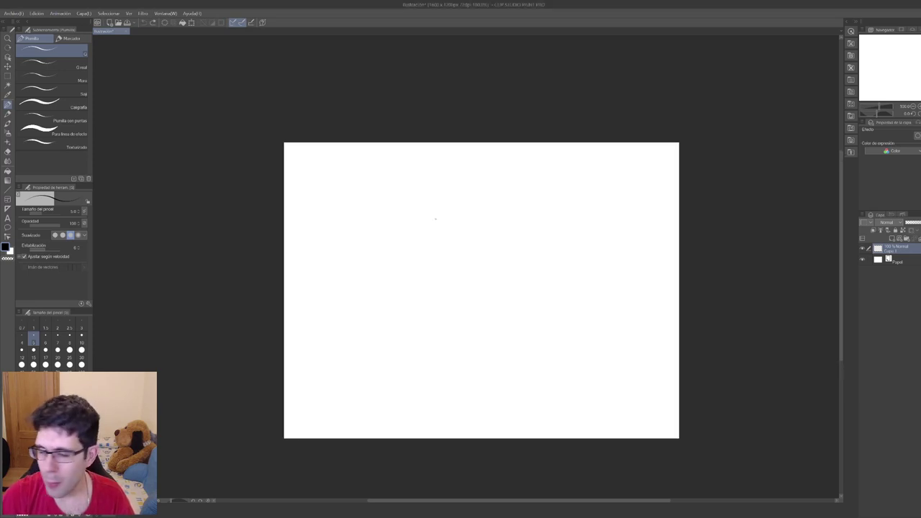
key("slash")
scroll(436, 224, "down", 1)
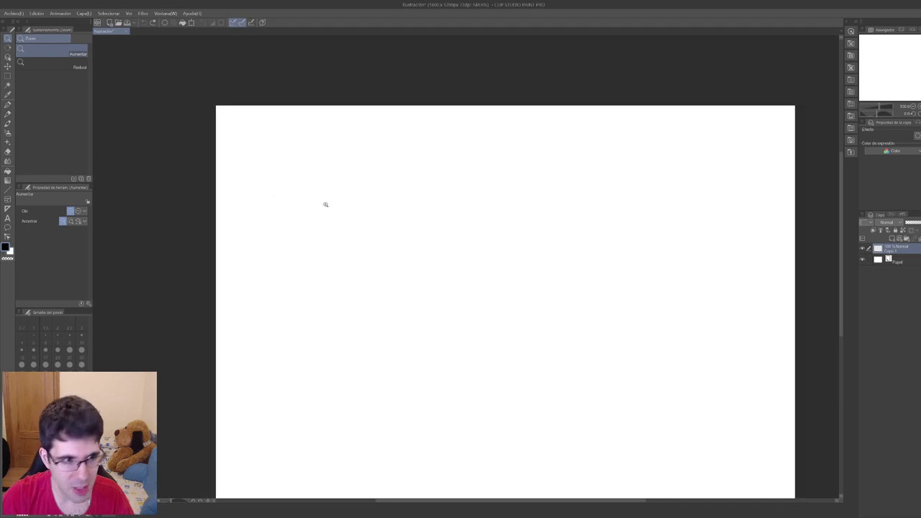
left_click(8, 104)
left_click_drag(442, 230, 425, 181)
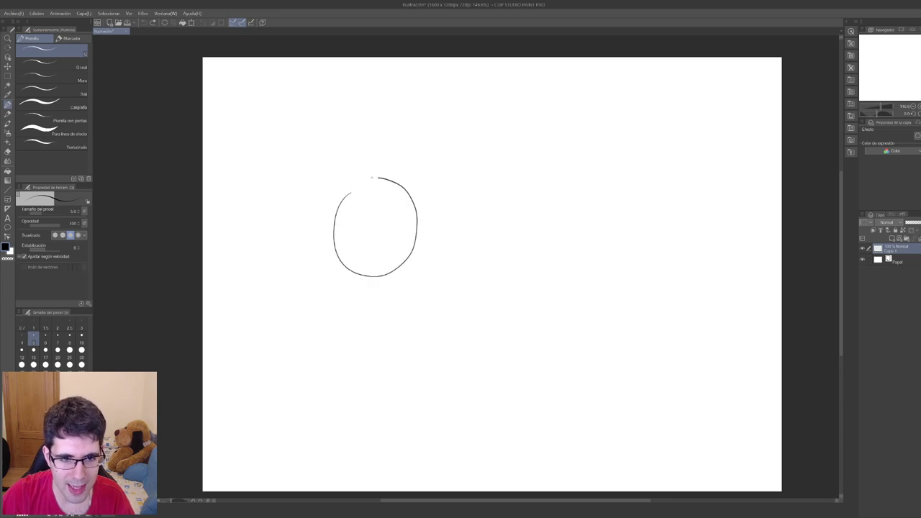
Step: Sketch a round head hanging from a bar inside a square frame, with curved arrow and small box
left_click_drag(351, 190, 348, 208)
left_click_drag(384, 205, 381, 210)
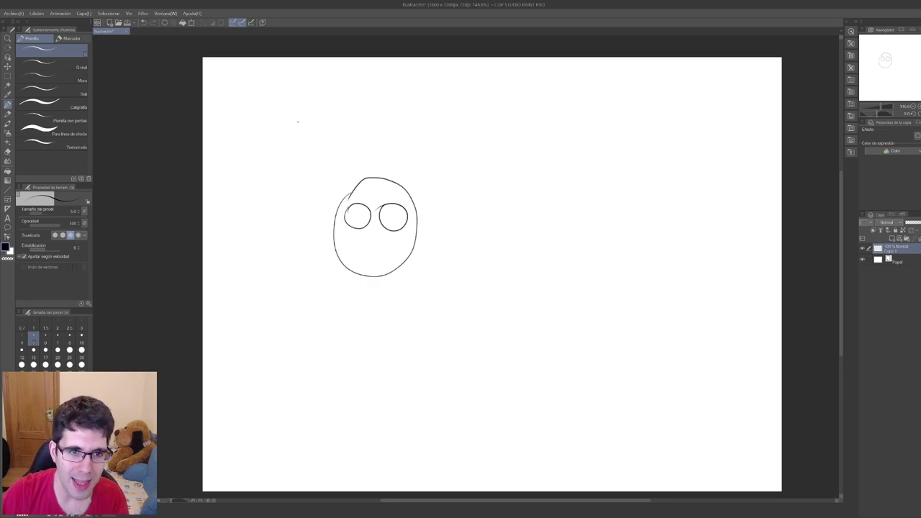
mouse_move(291, 115)
left_mouse_down()
mouse_move(279, 306)
mouse_move(464, 310)
mouse_move(487, 182)
left_mouse_up()
left_click_drag(491, 136, 485, 83)
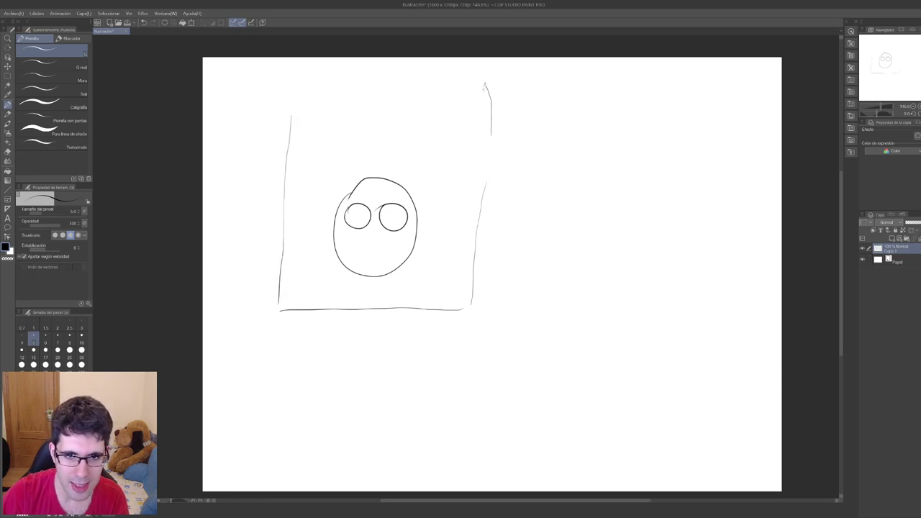
mouse_move(403, 84)
left_mouse_down()
mouse_move(289, 87)
mouse_move(286, 157)
left_mouse_up()
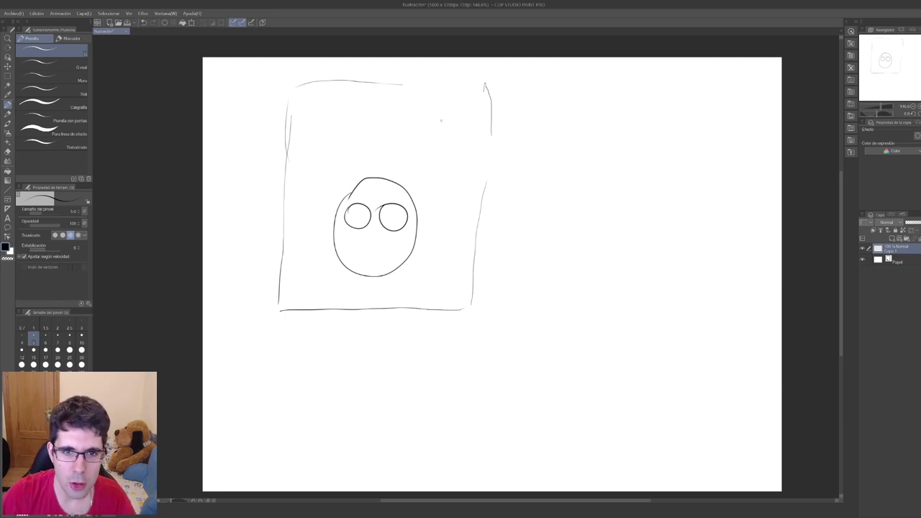
left_click_drag(289, 136, 476, 149)
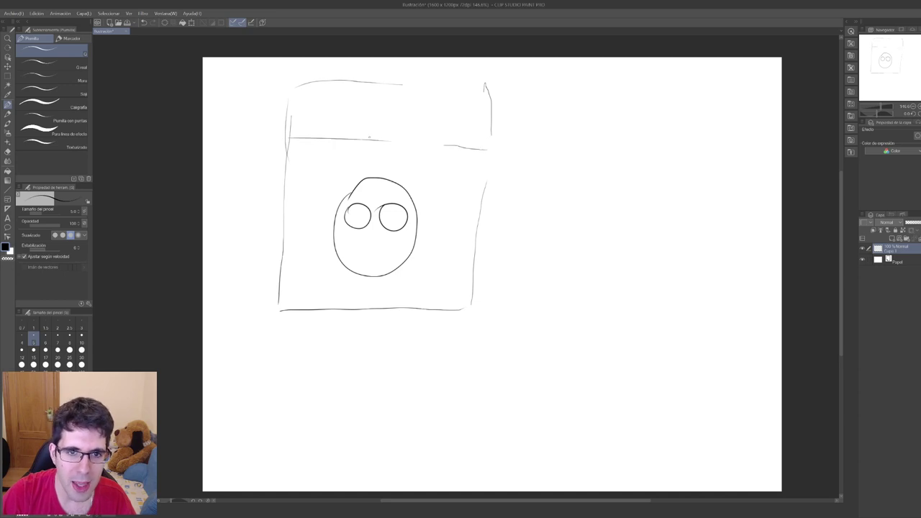
left_click_drag(376, 174, 378, 141)
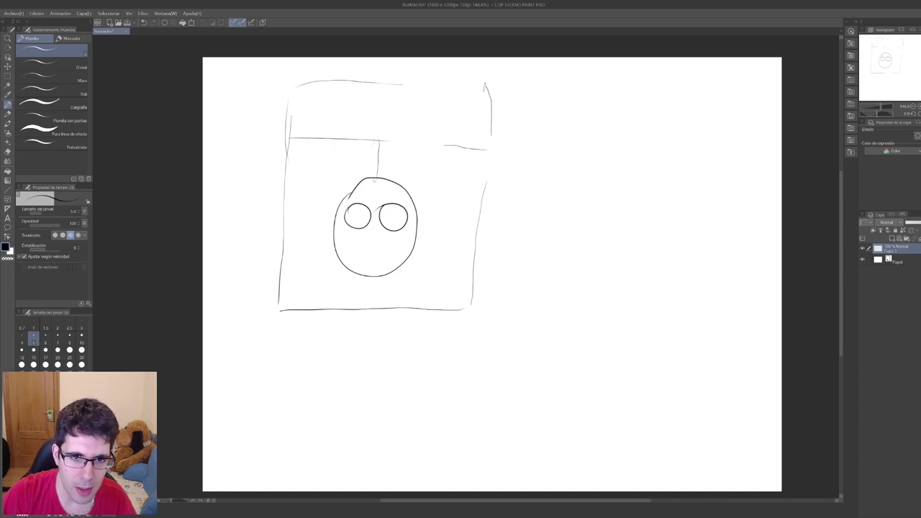
mouse_move(453, 99)
left_mouse_down()
mouse_move(417, 97)
mouse_move(389, 125)
left_mouse_up()
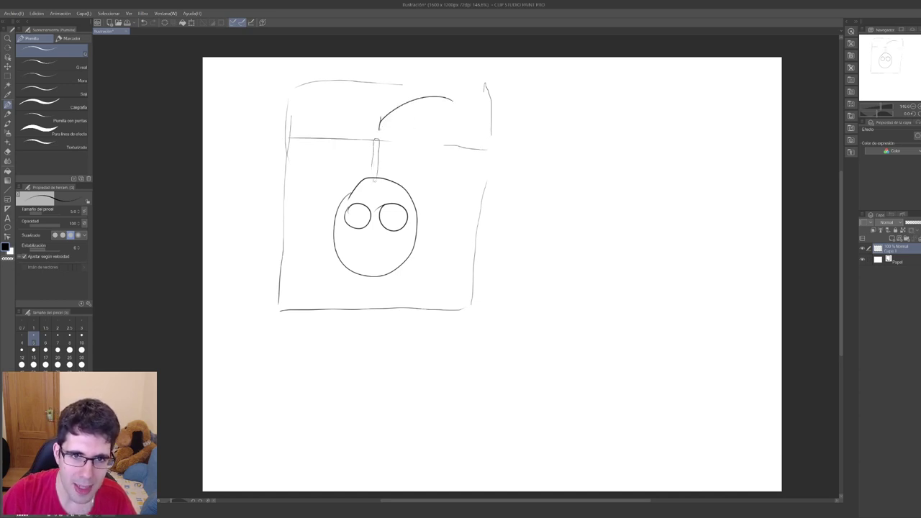
mouse_move(484, 92)
left_mouse_down()
mouse_move(468, 127)
mouse_move(484, 92)
left_mouse_up()
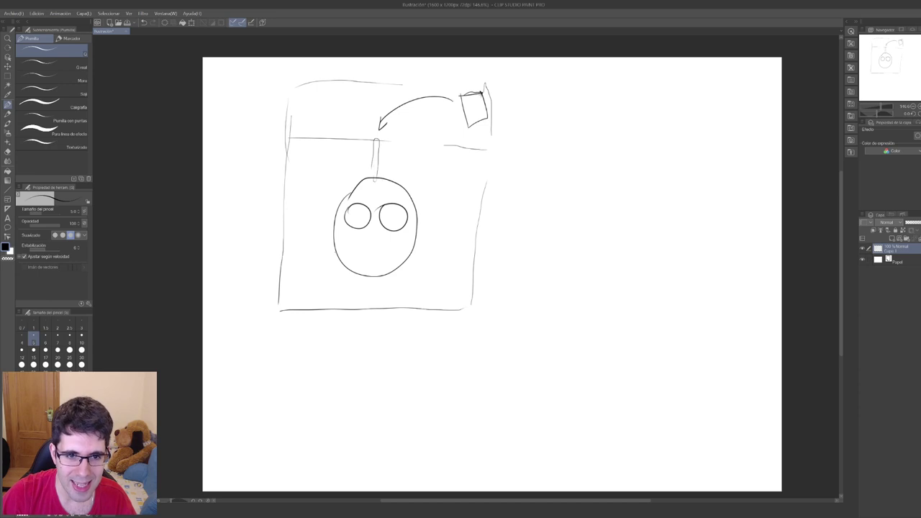
Step: Hatch the face, add a small figure at top left, and retrace the head outline
mouse_move(348, 259)
left_mouse_down()
mouse_move(406, 255)
mouse_move(416, 233)
left_mouse_up()
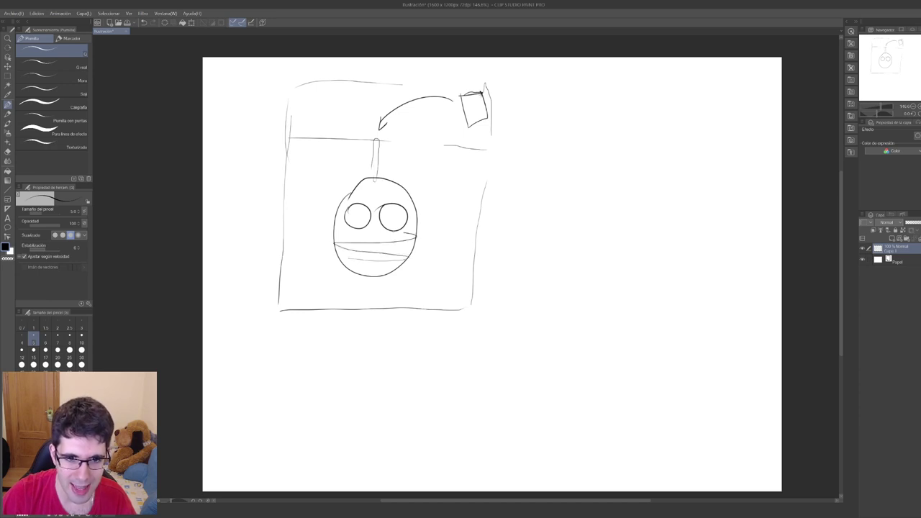
left_click_drag(349, 232, 411, 209)
left_click_drag(351, 206, 388, 180)
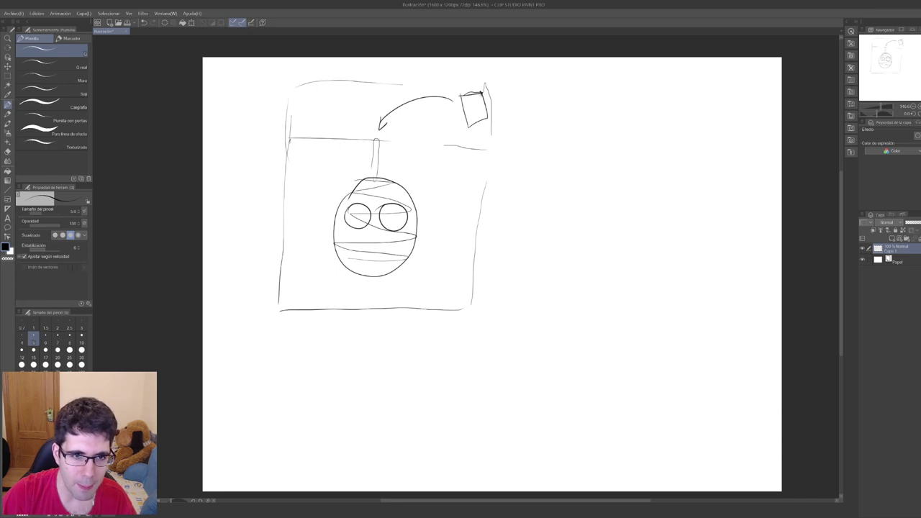
mouse_move(266, 121)
left_mouse_down()
mouse_move(286, 108)
mouse_move(287, 137)
left_mouse_up()
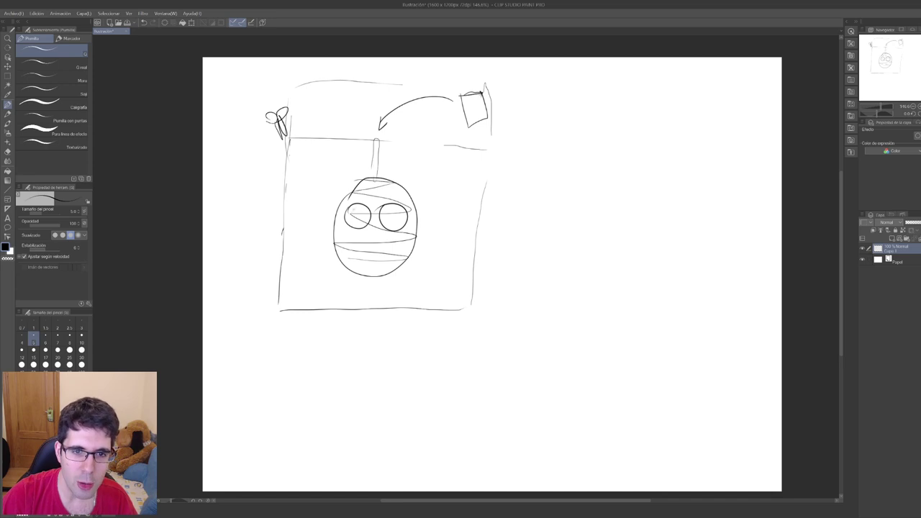
mouse_move(381, 178)
left_mouse_down()
mouse_move(344, 196)
mouse_move(335, 238)
mouse_move(367, 274)
mouse_move(412, 248)
mouse_move(415, 197)
mouse_move(376, 175)
left_mouse_up()
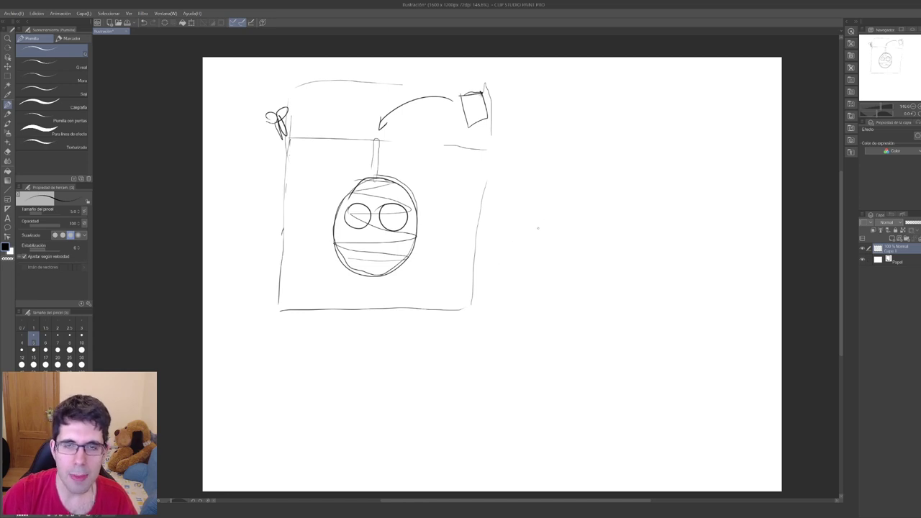
Step: Sketch a small winged bird with head, wings, and darkened body and tail
mouse_move(597, 174)
left_mouse_down()
mouse_move(595, 193)
mouse_move(605, 191)
mouse_move(557, 202)
left_mouse_up()
mouse_move(616, 179)
left_mouse_down()
mouse_move(623, 193)
mouse_move(578, 223)
left_mouse_up()
mouse_move(579, 222)
left_mouse_down()
mouse_move(588, 200)
mouse_move(614, 192)
mouse_move(579, 220)
left_mouse_up()
mouse_move(580, 220)
left_mouse_down()
mouse_move(594, 198)
mouse_move(580, 218)
left_mouse_up()
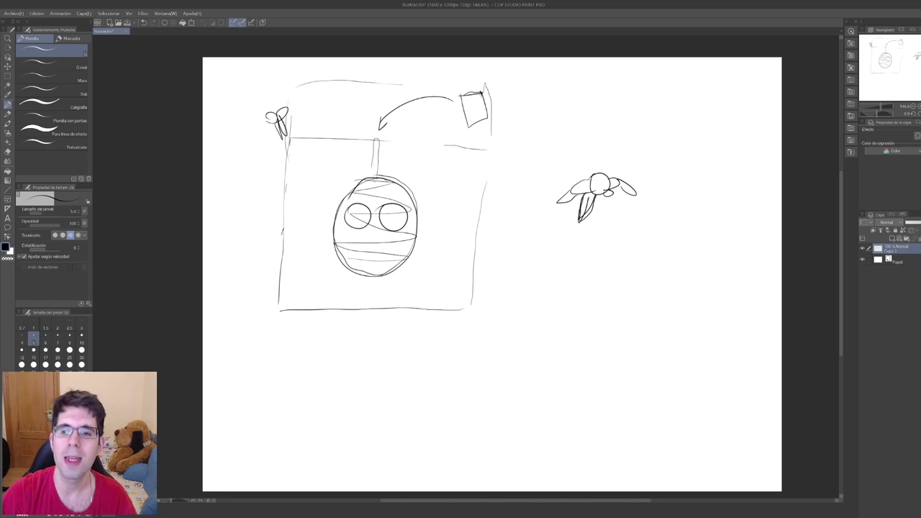
mouse_move(592, 182)
left_mouse_down()
mouse_move(613, 183)
mouse_move(598, 183)
left_mouse_up()
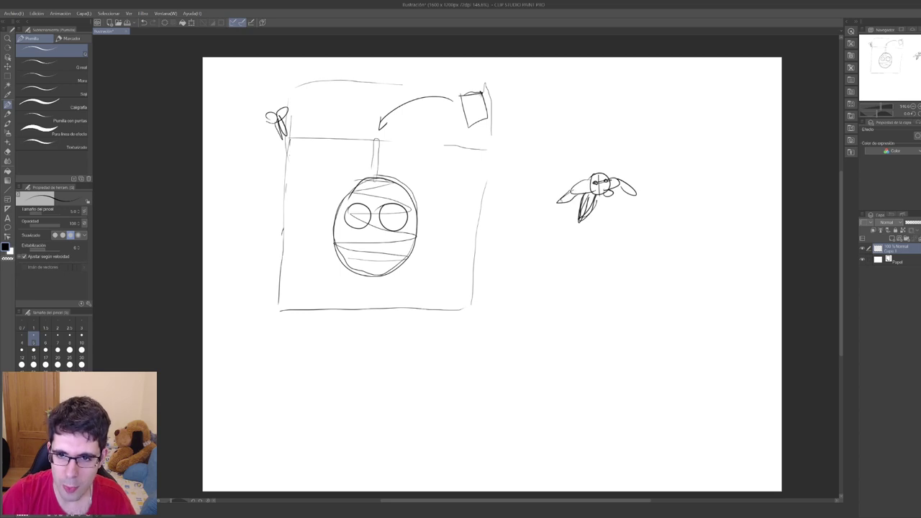
left_click_drag(631, 192, 639, 199)
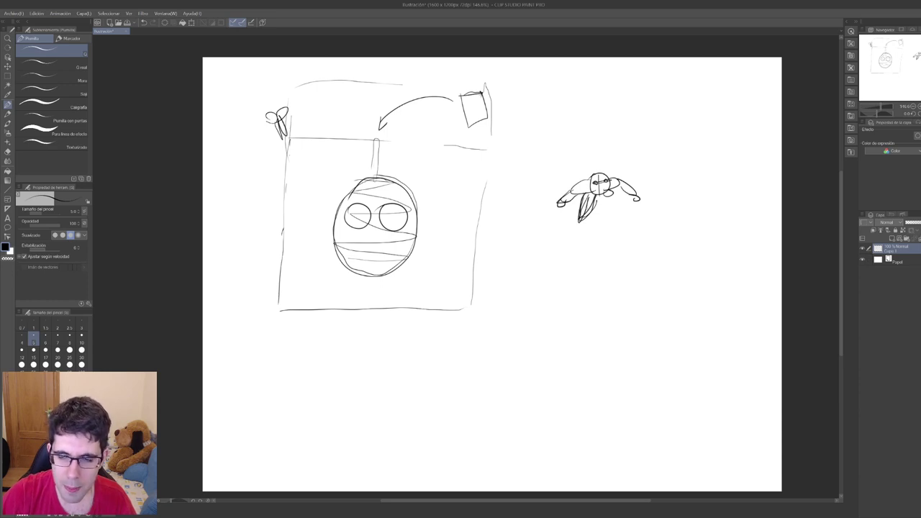
left_click_drag(578, 202, 582, 222)
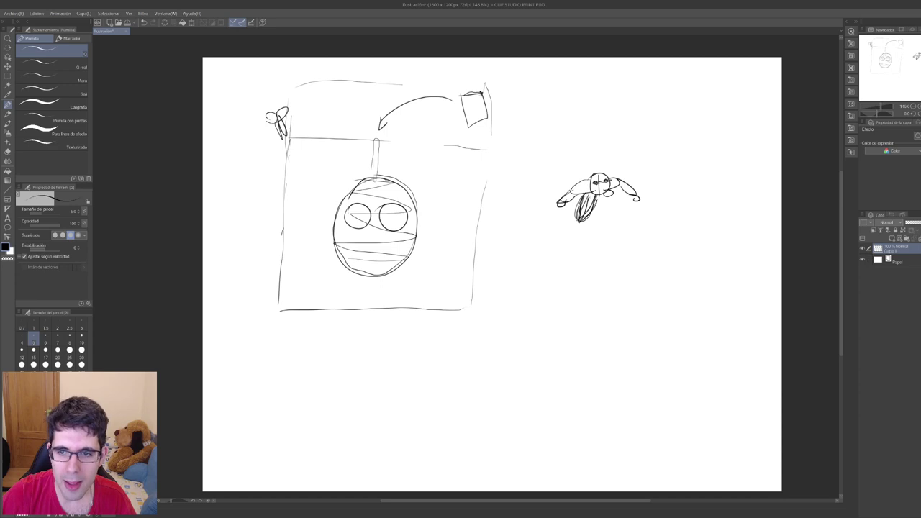
Step: Add a horizontal line and arc around the bird, plus a wedge-shaped fin to the right
left_click_drag(526, 192, 681, 184)
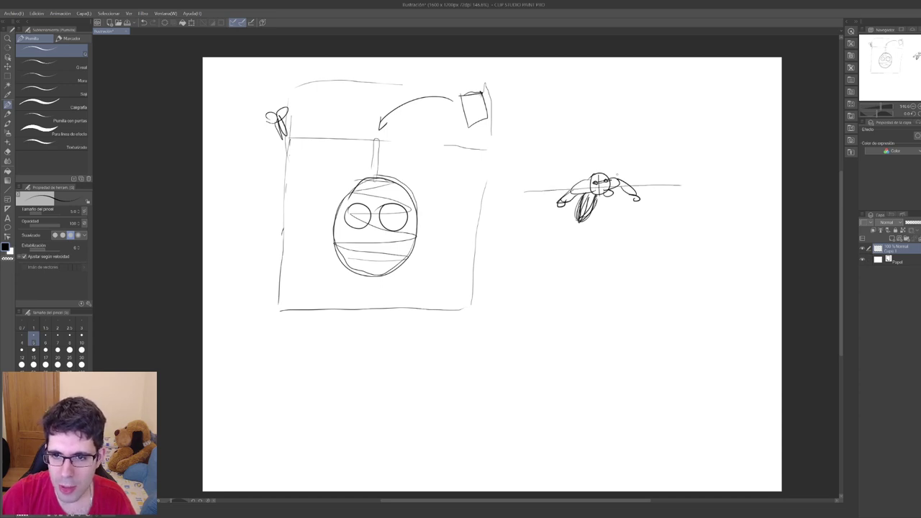
mouse_move(595, 142)
left_mouse_down()
mouse_move(533, 173)
mouse_move(603, 239)
mouse_move(660, 193)
mouse_move(626, 148)
mouse_move(583, 142)
left_mouse_up()
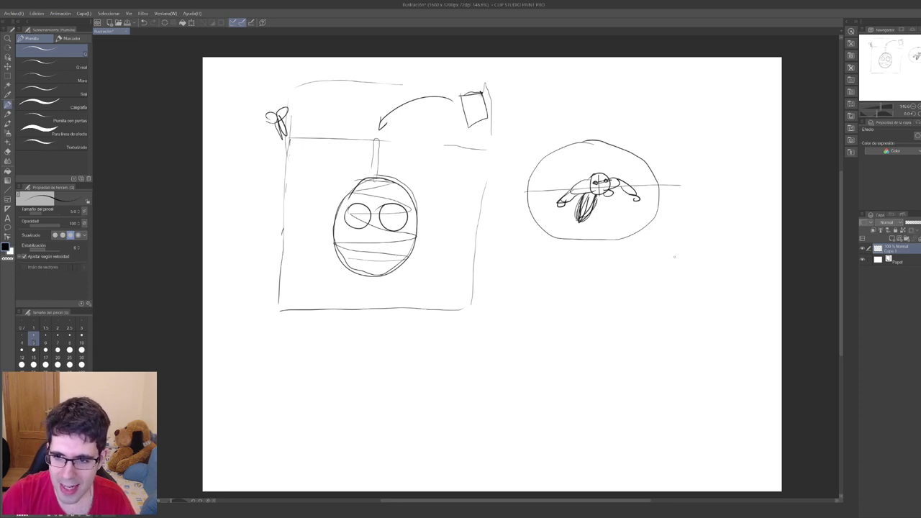
mouse_move(713, 248)
left_mouse_down()
mouse_move(681, 269)
mouse_move(711, 298)
left_mouse_up()
mouse_move(691, 262)
left_mouse_down()
mouse_move(716, 265)
mouse_move(695, 264)
mouse_move(704, 290)
mouse_move(681, 300)
mouse_move(703, 290)
left_mouse_up()
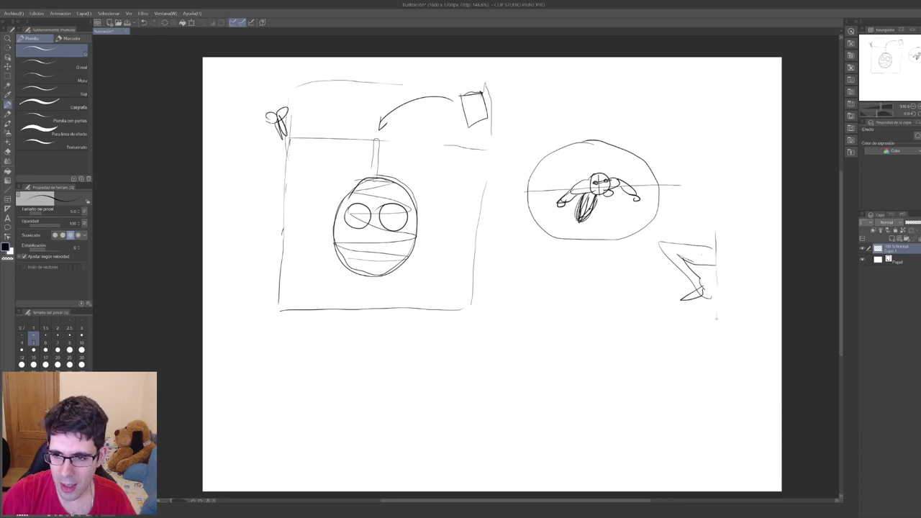
Step: Cross the turtle circle with a horizon line, give the fin jagged teeth, and frame it tall
left_click_drag(510, 191, 684, 187)
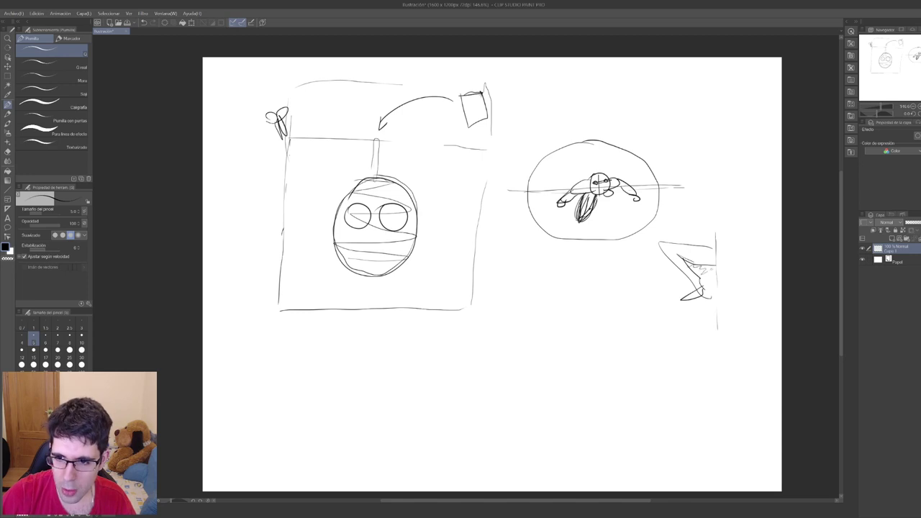
left_click_drag(669, 264, 694, 294)
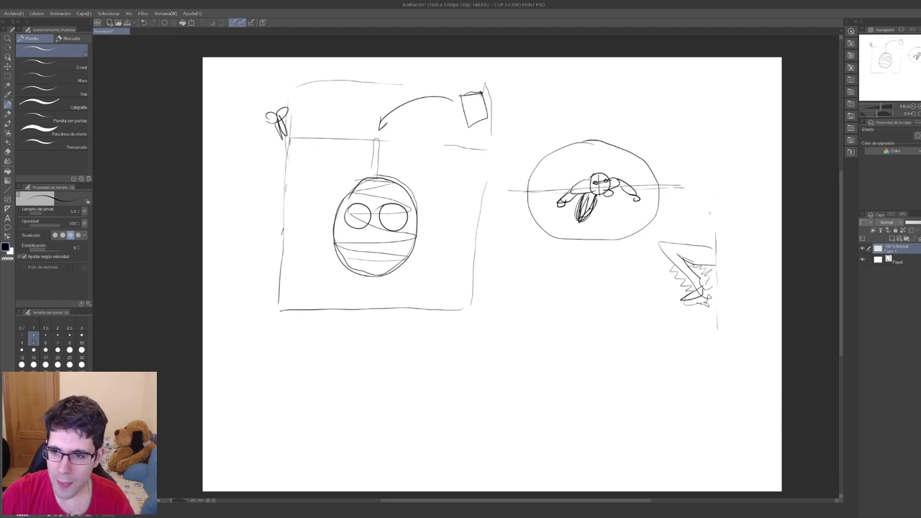
mouse_move(713, 189)
left_mouse_down()
mouse_move(718, 261)
mouse_move(661, 181)
mouse_move(646, 379)
mouse_move(715, 369)
mouse_move(717, 310)
left_mouse_up()
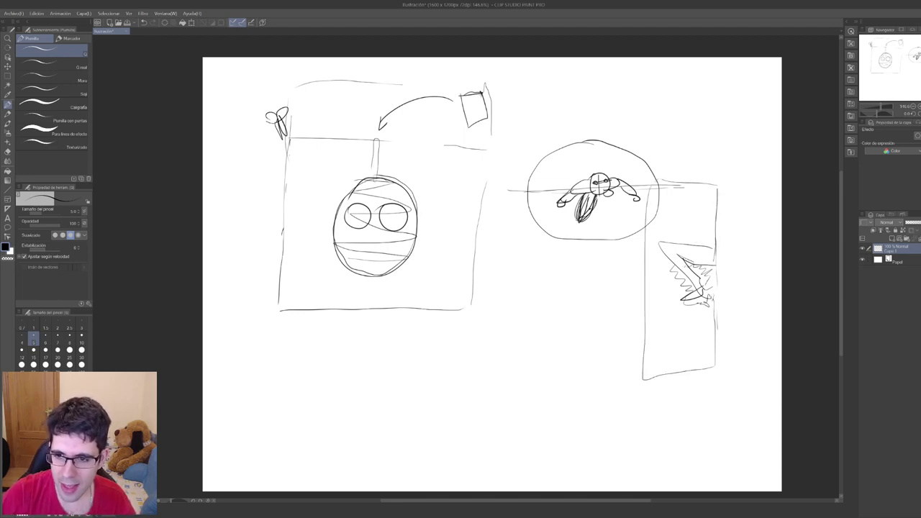
Step: Fill the tall frame with dark zigzag shading and hatch around the fin outline
mouse_move(694, 267)
left_mouse_down()
mouse_move(716, 285)
mouse_move(661, 374)
mouse_move(669, 316)
mouse_move(652, 266)
mouse_move(662, 211)
mouse_move(647, 183)
mouse_move(712, 220)
mouse_move(714, 241)
mouse_move(676, 241)
mouse_move(662, 252)
mouse_move(684, 270)
mouse_move(684, 298)
mouse_move(702, 291)
mouse_move(684, 262)
mouse_move(726, 260)
left_mouse_up()
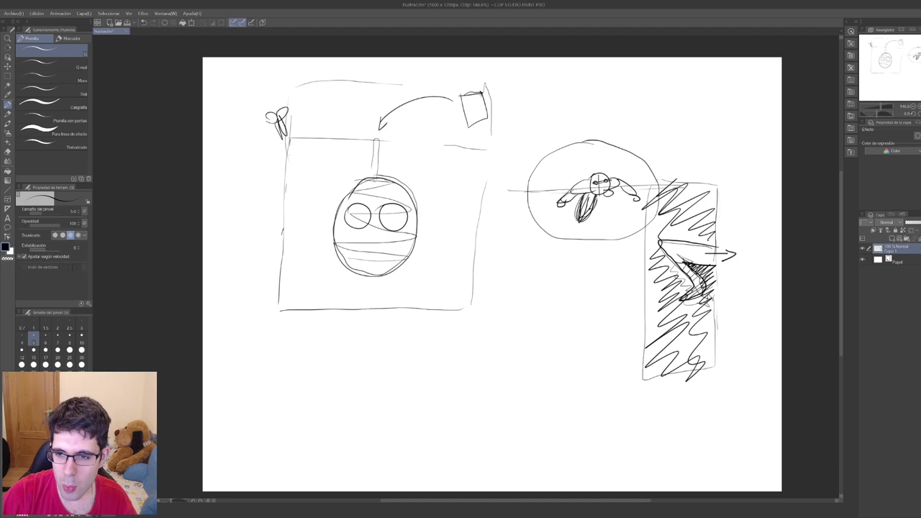
mouse_move(691, 265)
left_mouse_down()
mouse_move(711, 271)
mouse_move(700, 304)
left_mouse_up()
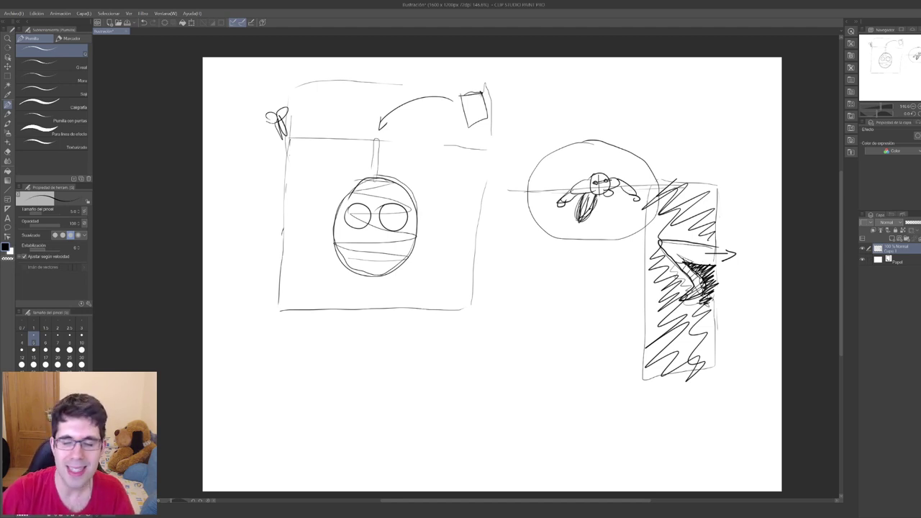
mouse_move(667, 242)
left_mouse_down()
mouse_move(689, 269)
mouse_move(712, 246)
mouse_move(672, 265)
left_mouse_up()
mouse_move(704, 250)
left_mouse_down()
mouse_move(712, 263)
mouse_move(734, 254)
left_mouse_up()
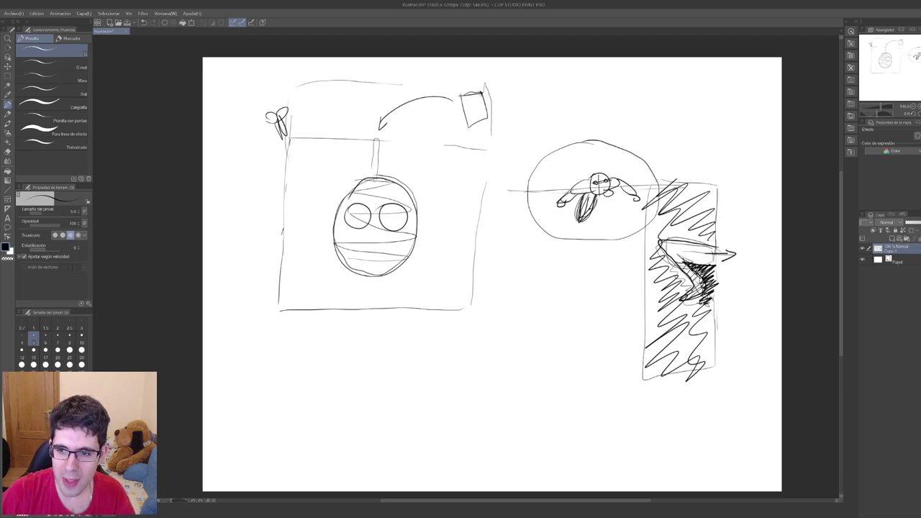
left_click_drag(719, 268, 705, 292)
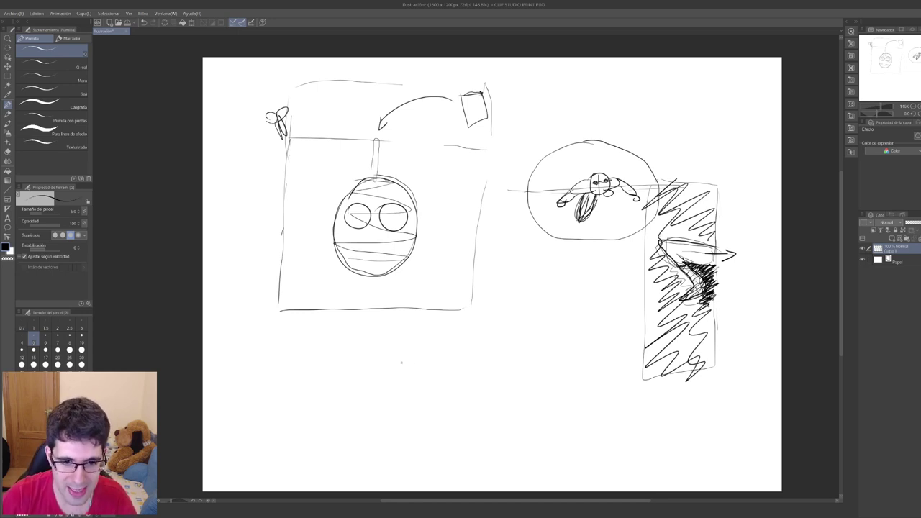
Step: Sketch a rounded rectangle below the left thumbnail, hatch its top corner, and enclose it in a larger box
mouse_move(387, 411)
left_mouse_down()
mouse_move(432, 369)
mouse_move(478, 414)
mouse_move(385, 414)
left_mouse_up()
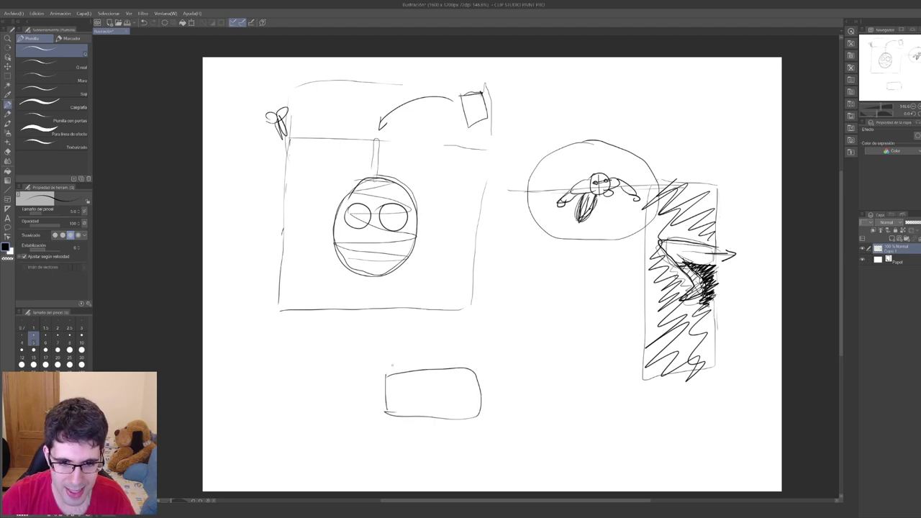
mouse_move(387, 373)
left_mouse_down()
mouse_move(409, 353)
mouse_move(475, 373)
left_mouse_up()
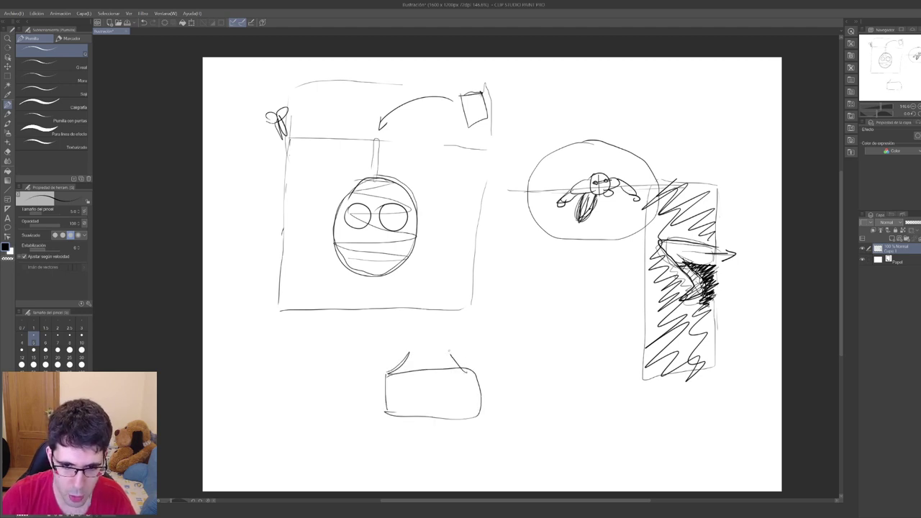
mouse_move(387, 373)
left_mouse_down()
mouse_move(420, 366)
mouse_move(411, 363)
left_mouse_up()
mouse_move(408, 368)
left_mouse_down()
mouse_move(418, 361)
mouse_move(410, 368)
left_mouse_up()
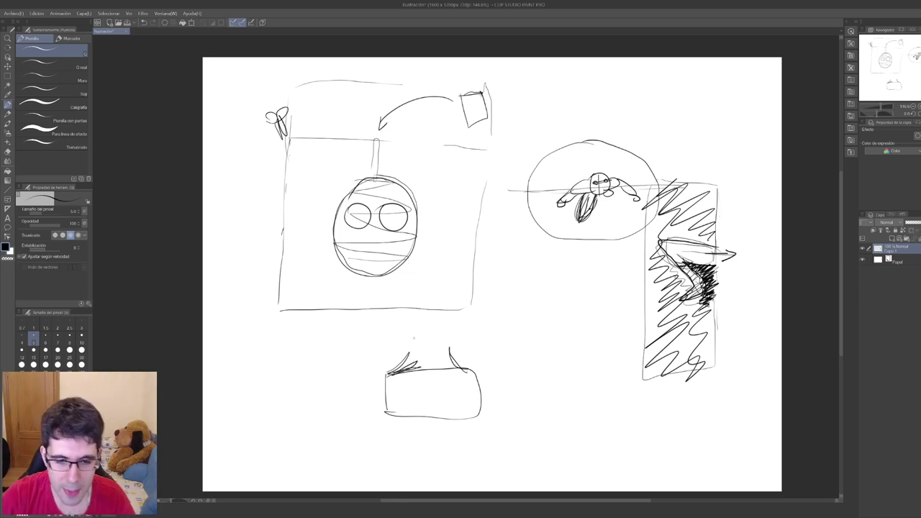
mouse_move(384, 387)
left_mouse_down()
mouse_move(384, 415)
mouse_move(474, 410)
left_mouse_up()
mouse_move(494, 327)
left_mouse_down()
mouse_move(504, 432)
mouse_move(359, 435)
mouse_move(359, 327)
mouse_move(402, 323)
left_mouse_up()
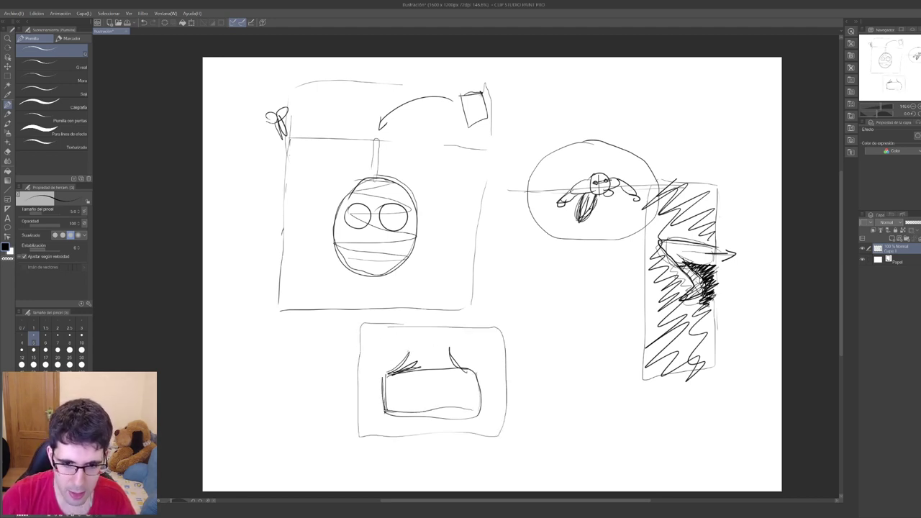
left_click_drag(386, 414, 387, 379)
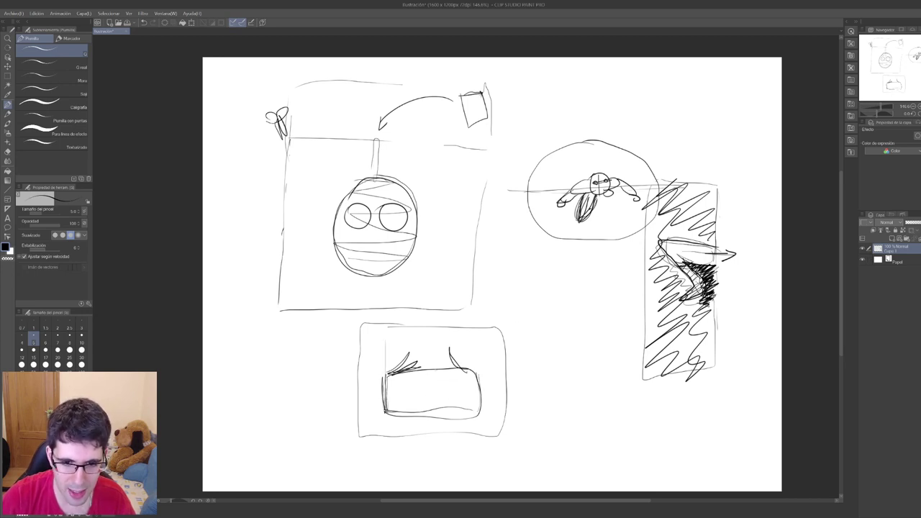
Step: Draw a small frame left of the bottom box holding an ellipse with a curved arc
mouse_move(232, 343)
left_mouse_down()
mouse_move(274, 343)
mouse_move(262, 426)
left_mouse_up()
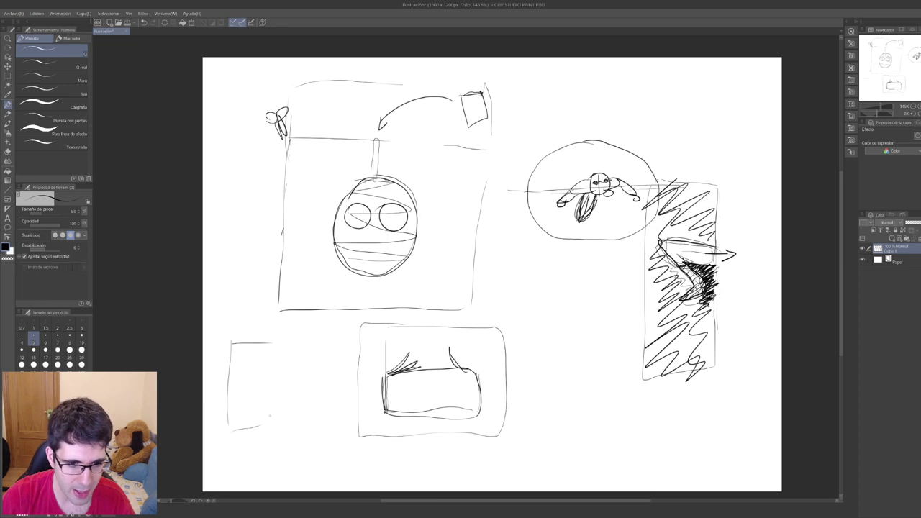
left_click_drag(274, 346, 273, 416)
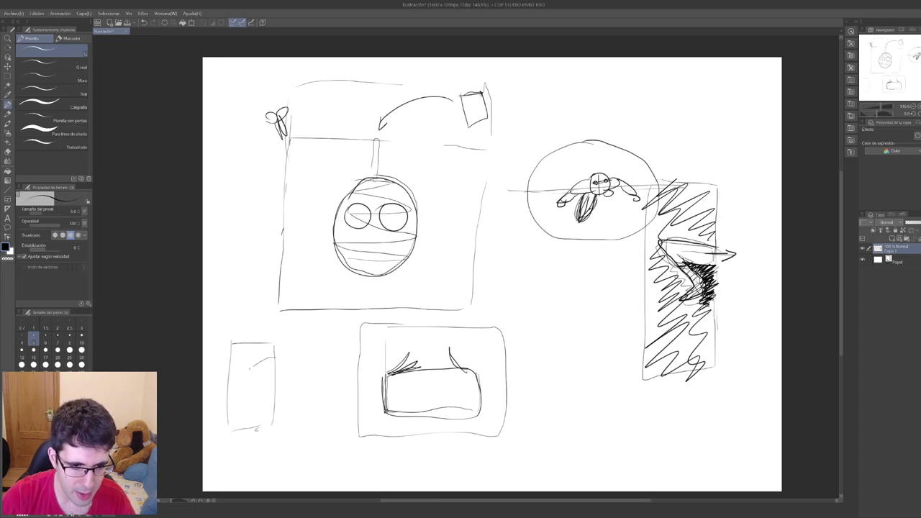
mouse_move(250, 368)
left_mouse_down()
mouse_move(285, 407)
mouse_move(295, 359)
mouse_move(253, 359)
left_mouse_up()
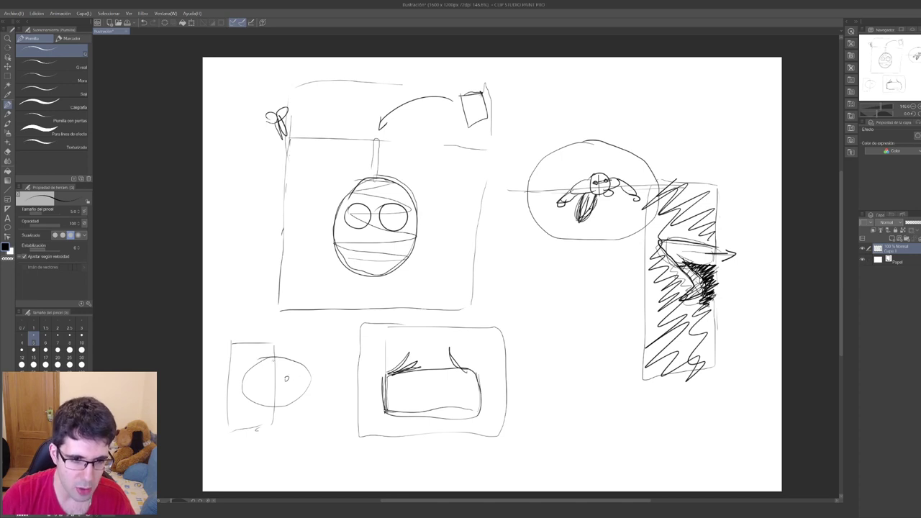
mouse_move(272, 357)
left_mouse_down()
mouse_move(250, 365)
mouse_move(249, 396)
mouse_move(268, 362)
mouse_move(245, 390)
left_mouse_up()
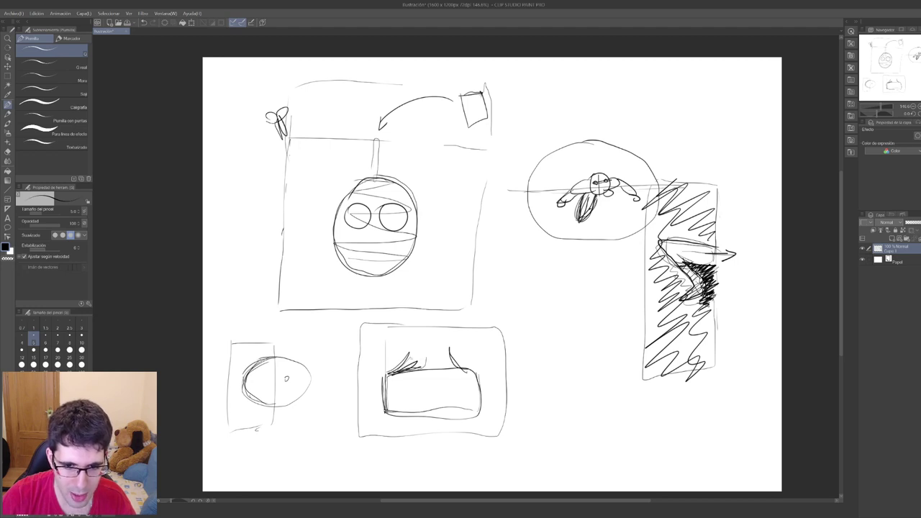
Step: Add hatched flame shapes above the rectangle, an arrow tip in the ellipse, and a box by the fin
mouse_move(434, 327)
left_mouse_down()
mouse_move(417, 346)
mouse_move(421, 363)
left_mouse_up()
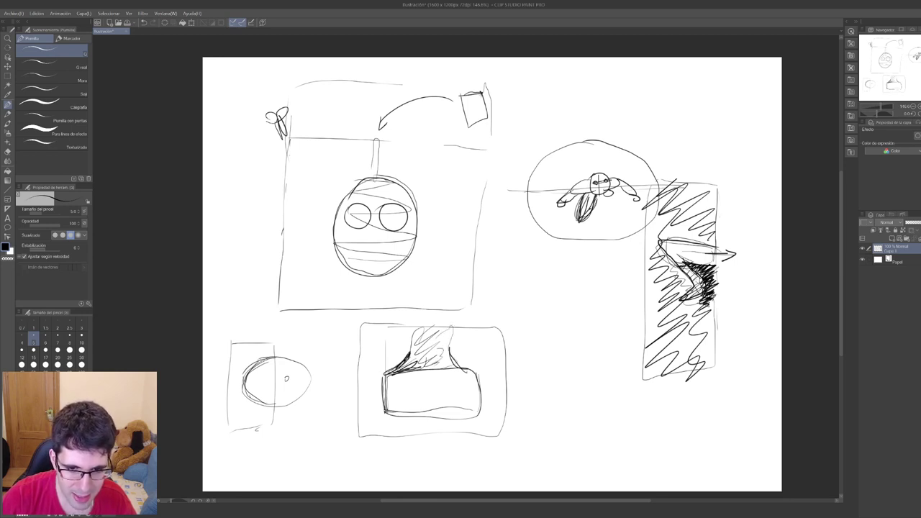
left_click_drag(410, 361, 404, 372)
left_click_drag(414, 354, 409, 369)
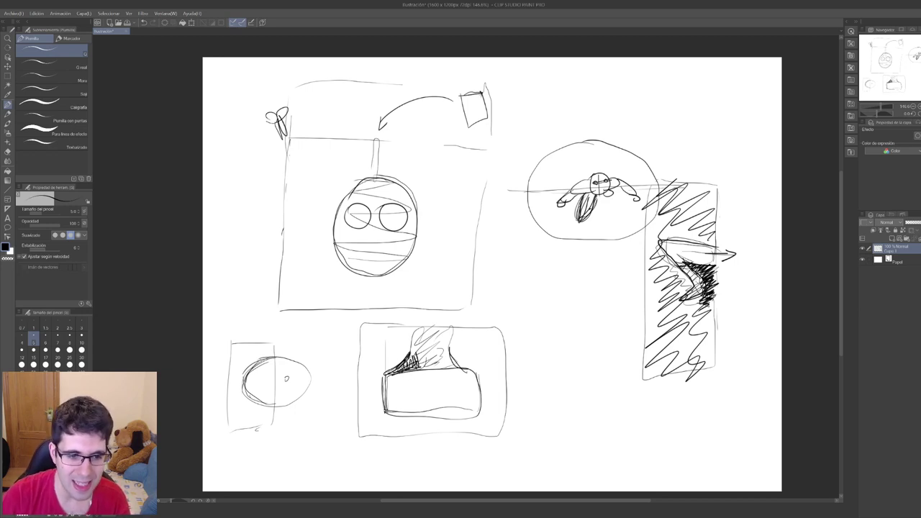
left_click_drag(272, 374, 277, 380)
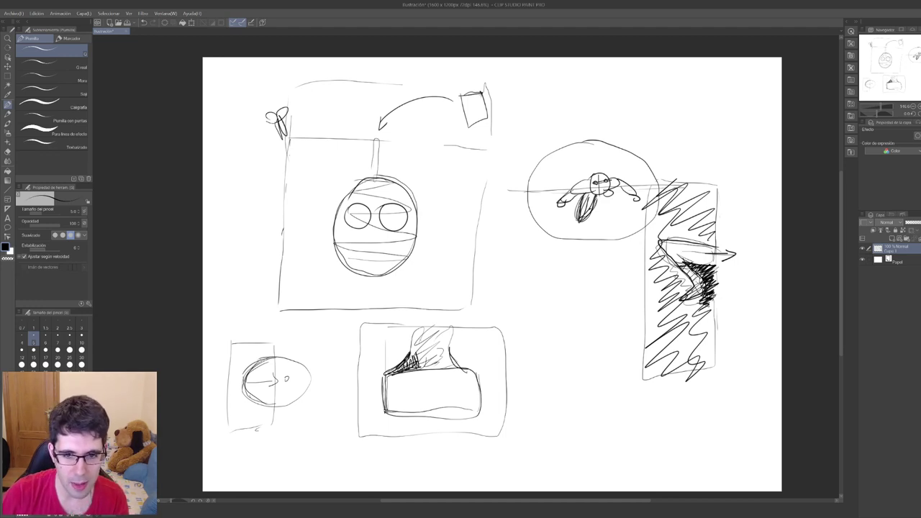
mouse_move(533, 279)
left_mouse_down()
mouse_move(536, 330)
mouse_move(556, 335)
left_mouse_up()
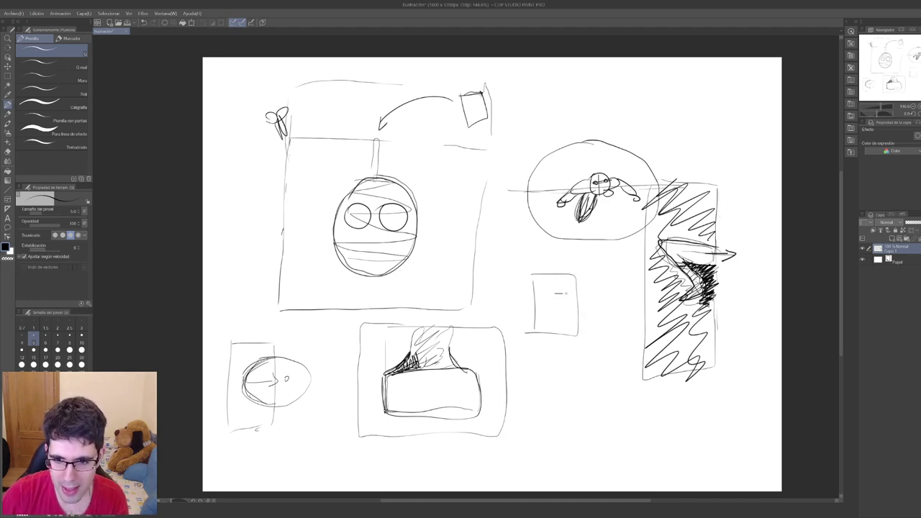
Step: Draw an overlapping rectangle over the small box with a horizontal arrow and a corner arrowhead
left_click_drag(567, 293, 616, 294)
mouse_move(558, 291)
left_mouse_down()
mouse_move(559, 327)
mouse_move(618, 294)
left_mouse_up()
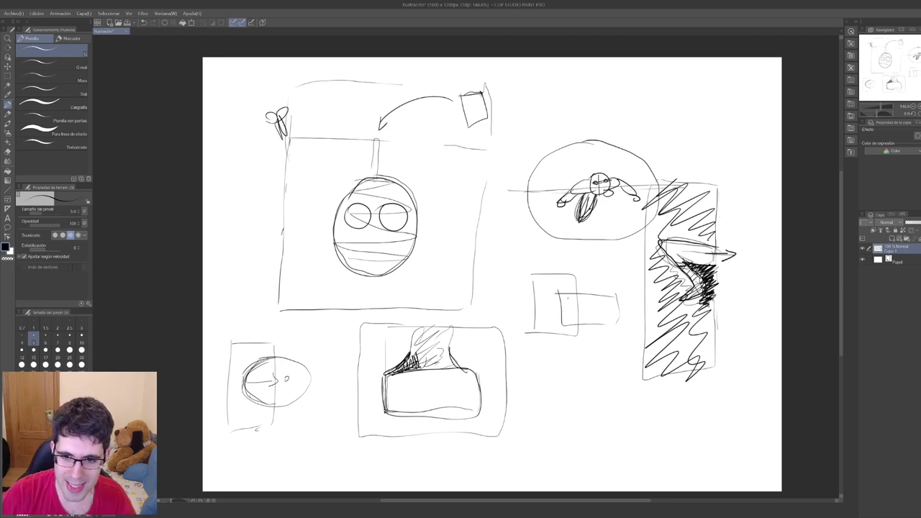
left_click_drag(563, 315, 608, 325)
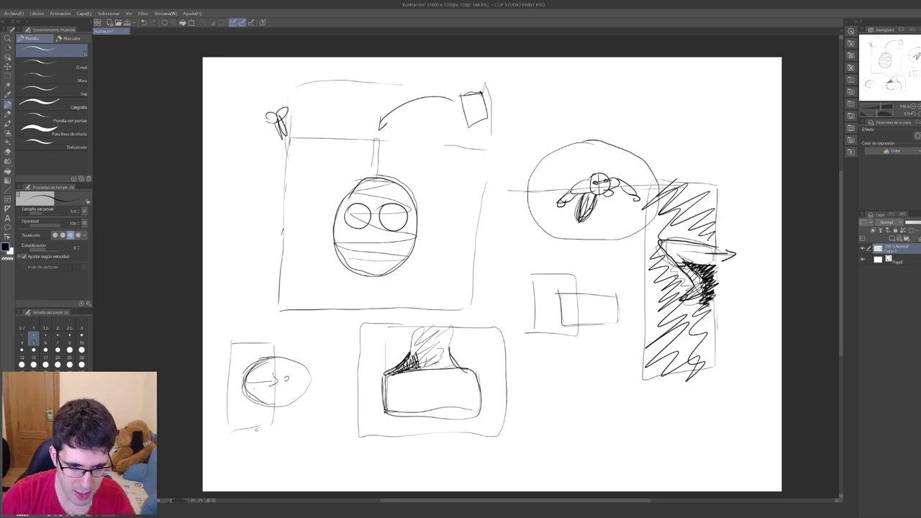
left_click_drag(558, 307, 592, 307)
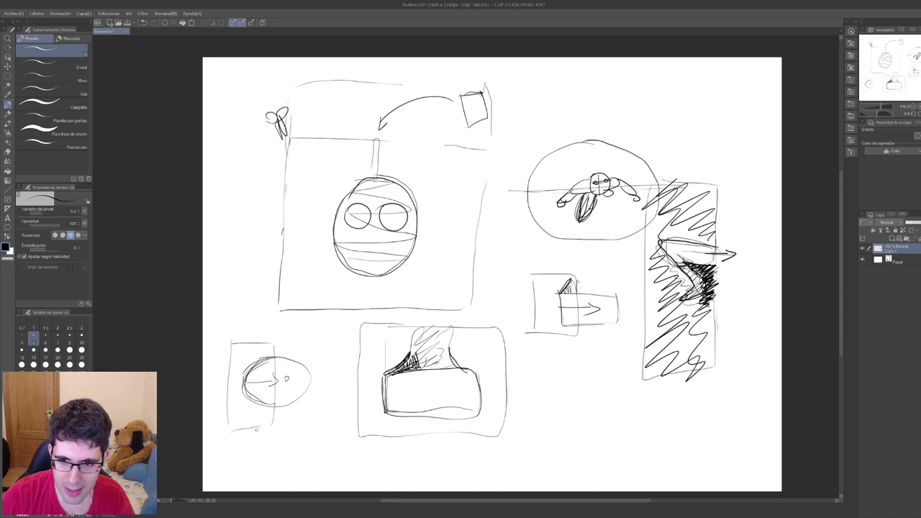
left_click_drag(583, 279, 582, 288)
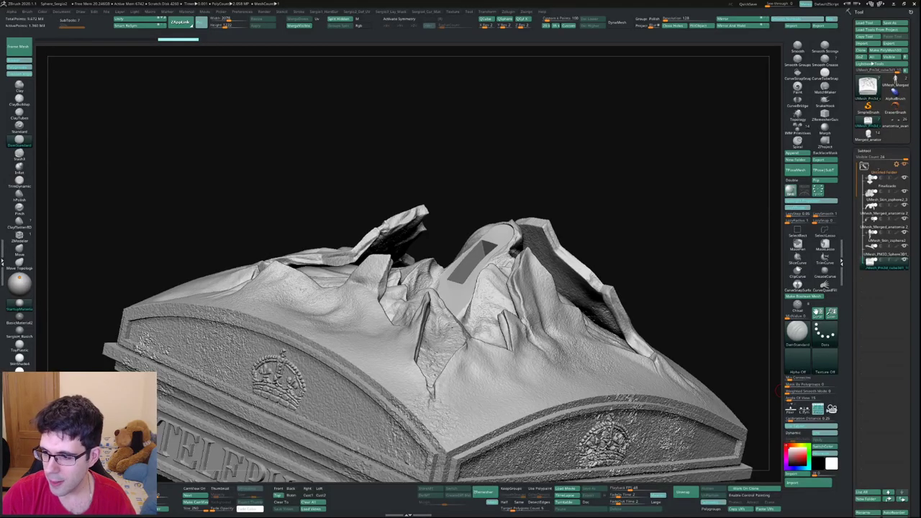
Step: Orbit and zoom around the TELEPHONE base to inspect its front, sides and rocky top
left_click_drag(446, 319, 648, 324, "shift")
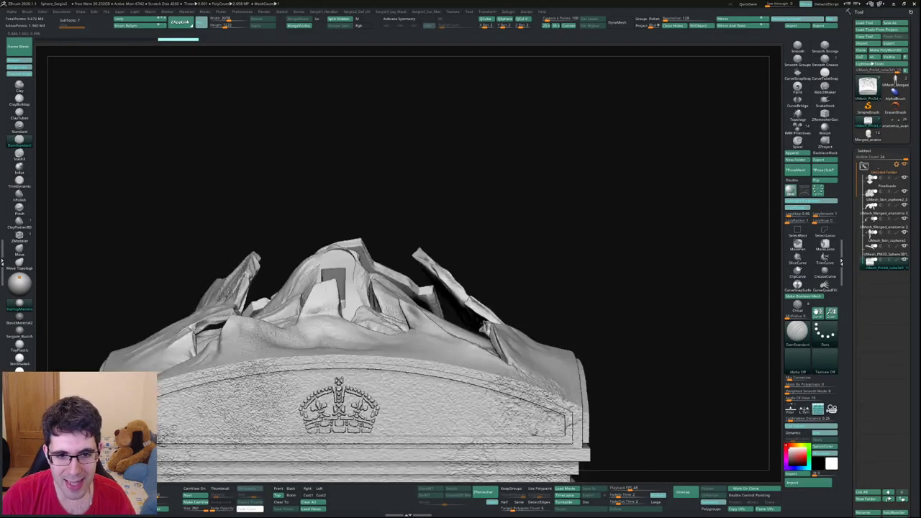
left_click_drag(388, 392, 367, 371, "alt")
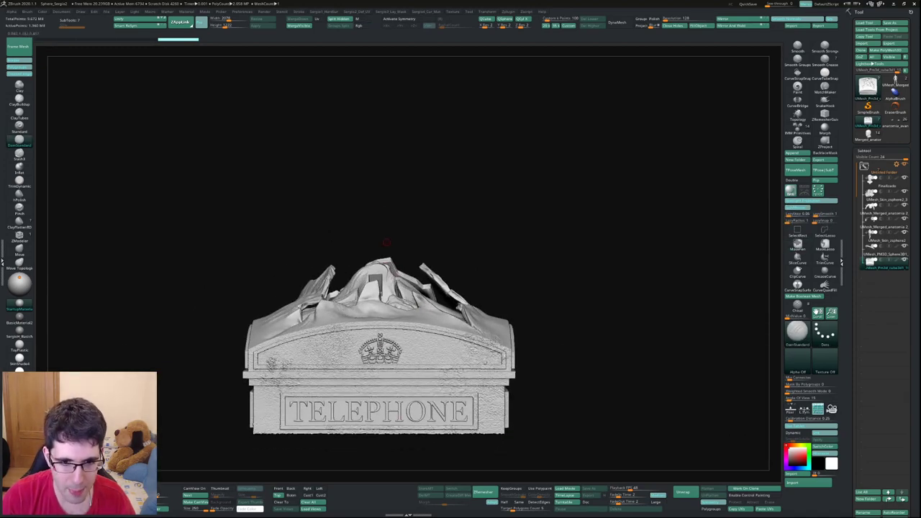
left_click_drag(387, 310, 381, 318)
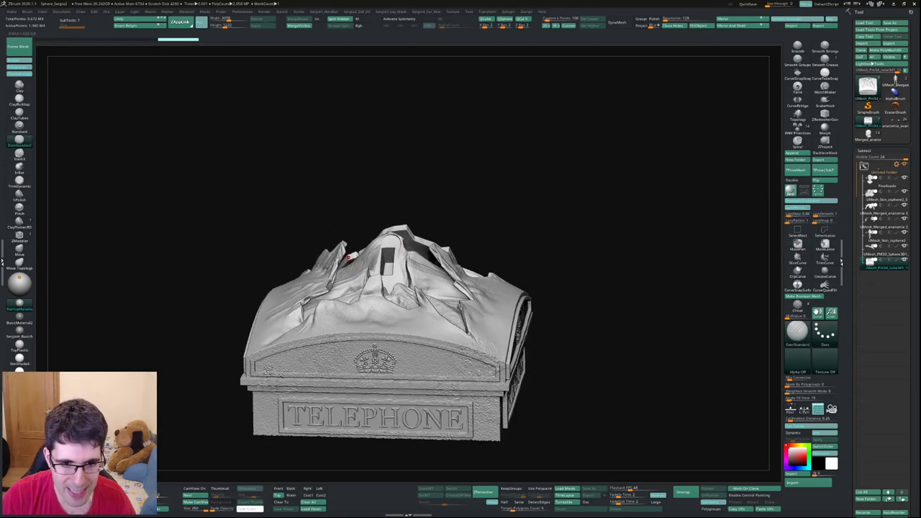
left_click_drag(350, 257, 403, 252, "shift")
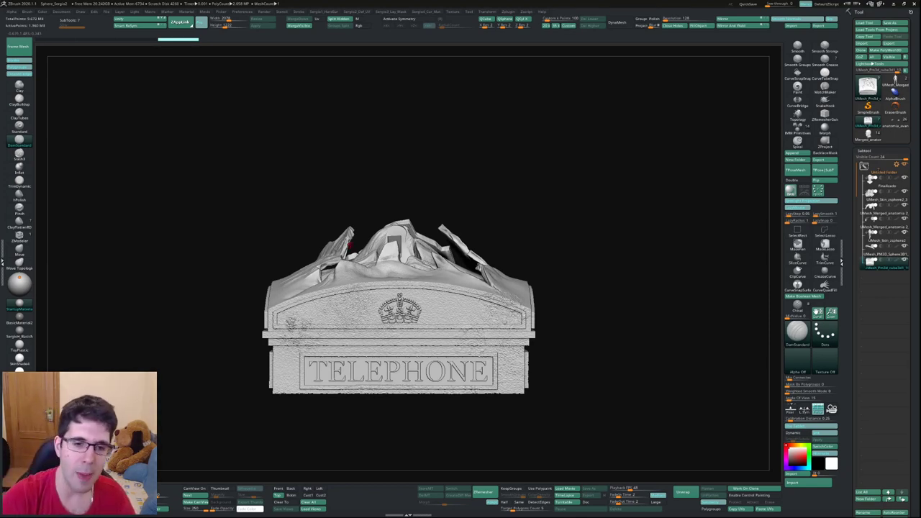
left_click_drag(648, 324, 605, 338)
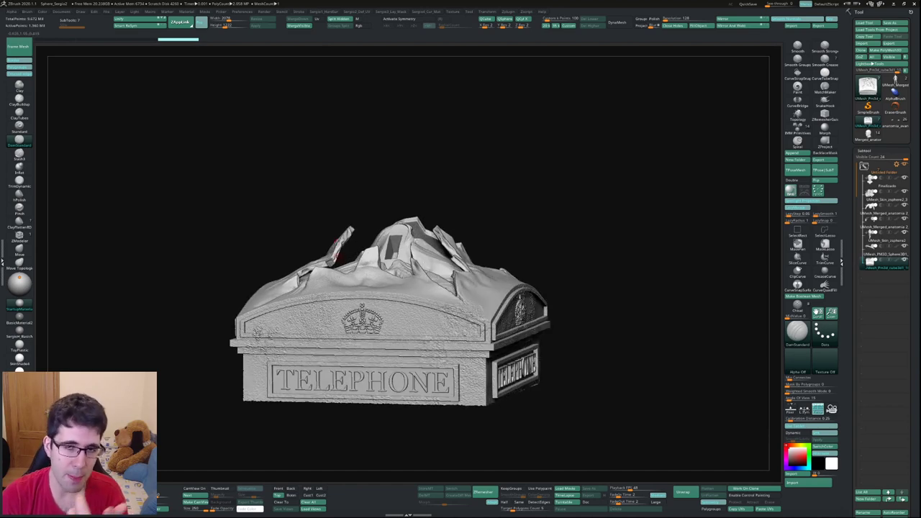
left_click_drag(336, 248, 346, 259)
scroll(359, 273, "up", 3)
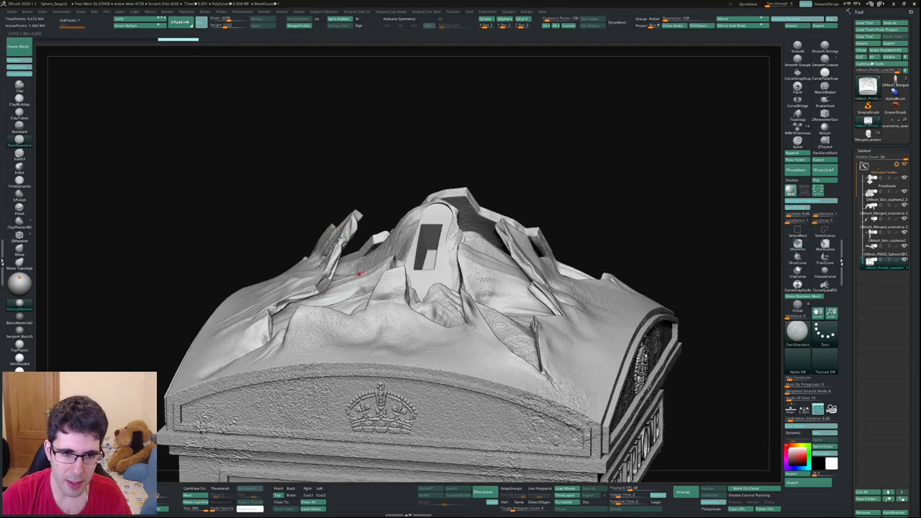
mouse_move(358, 274)
right_mouse_down()
mouse_move(374, 259)
mouse_move(370, 232)
mouse_move(352, 234)
right_mouse_up()
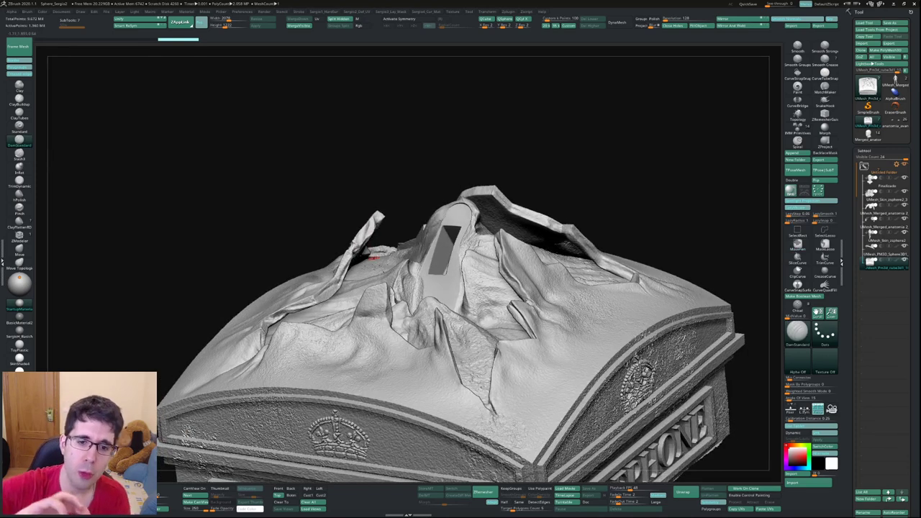
mouse_move(357, 262)
right_mouse_down()
mouse_move(369, 259)
mouse_move(341, 258)
mouse_move(349, 262)
right_mouse_up()
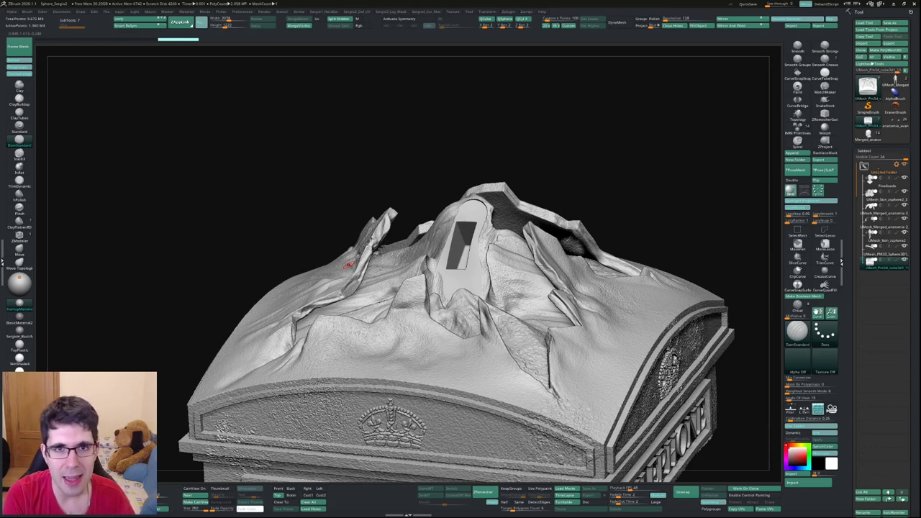
right_click_drag(339, 283, 379, 235)
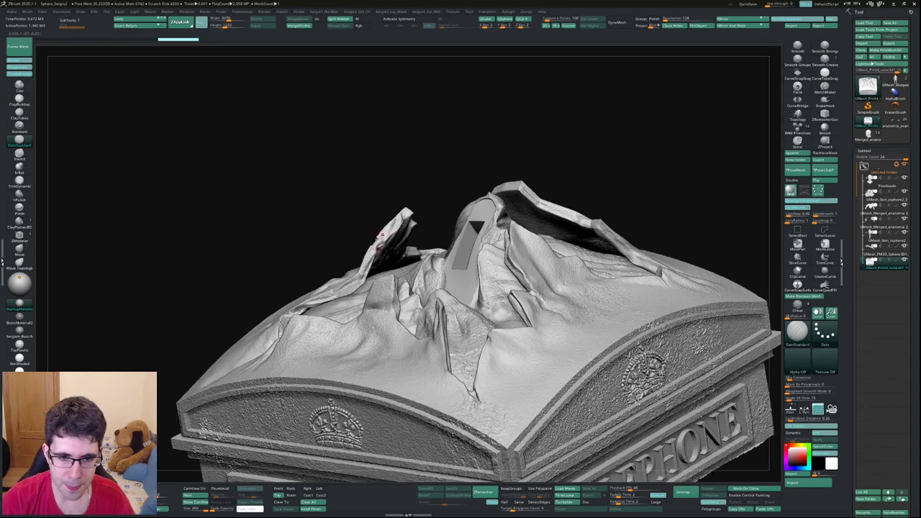
right_click_drag(403, 287, 435, 264)
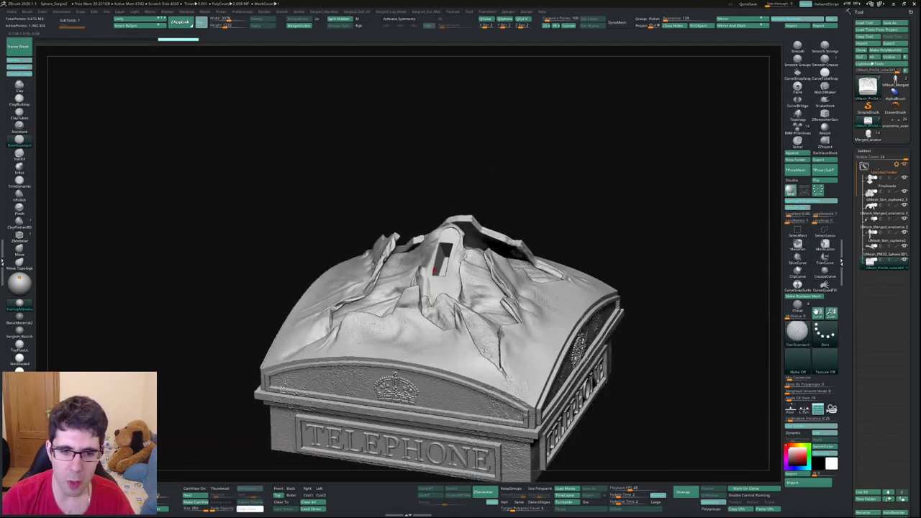
mouse_move(435, 271)
right_mouse_down()
mouse_move(518, 270)
mouse_move(461, 274)
mouse_move(446, 302)
mouse_move(467, 288)
right_mouse_up()
Step: Box-select the rubble on top to isolate it, then unhide everything and frame the full base
mouse_move(586, 250)
left_mouse_down("ctrl+shift")
mouse_move(384, 319)
mouse_move(351, 339)
left_mouse_up("ctrl+shift")
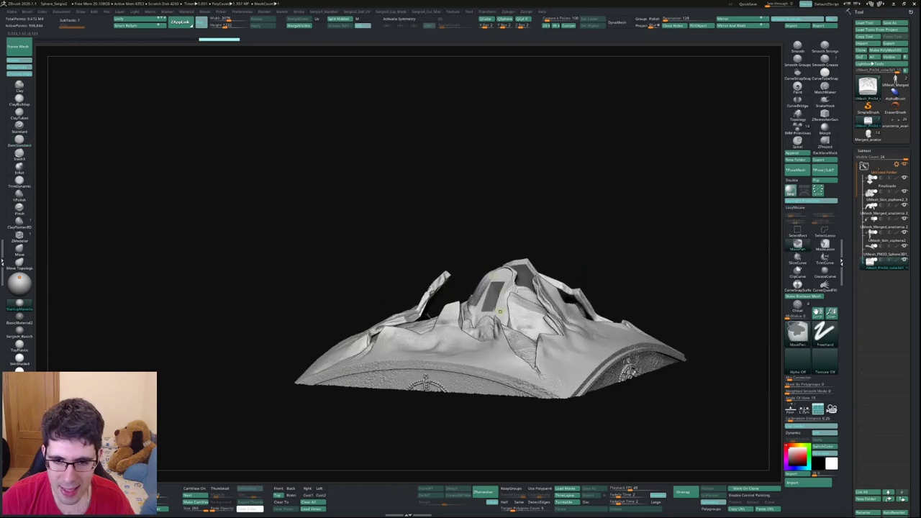
mouse_move(461, 302)
right_mouse_down()
mouse_move(480, 297)
mouse_move(508, 352)
mouse_move(488, 281)
right_mouse_up()
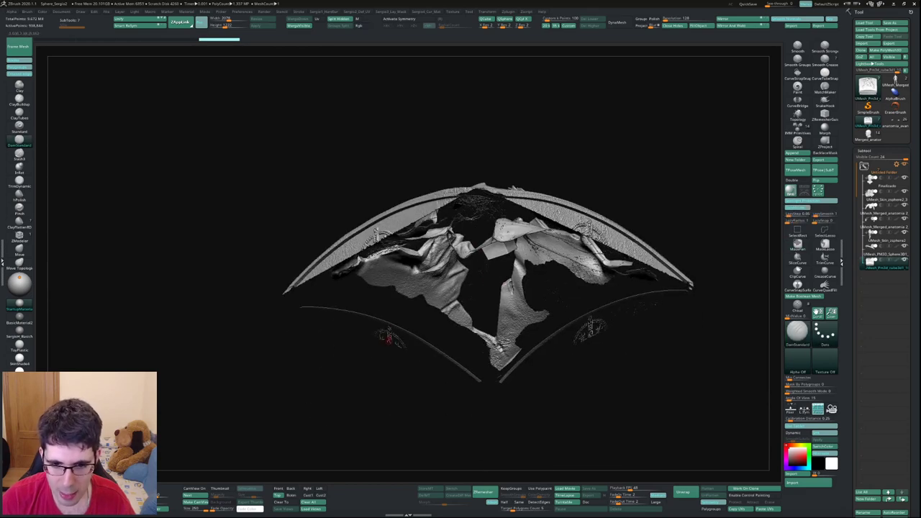
left_click(555, 401, "ctrl+shift")
mouse_move(556, 400)
right_mouse_down()
mouse_move(487, 276)
mouse_move(474, 331)
mouse_move(478, 338)
mouse_move(545, 280)
right_mouse_up()
key("f")
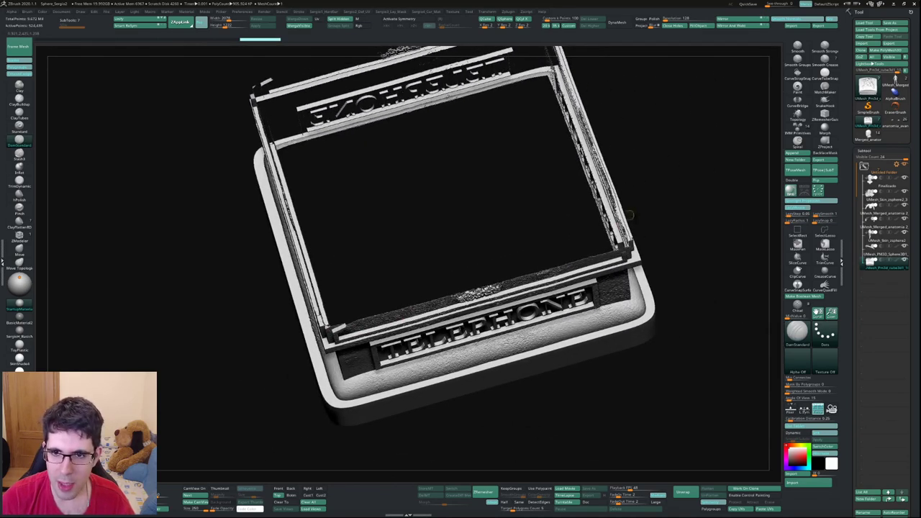
left_click(635, 195, "ctrl+shift")
right_click_drag(636, 196, 478, 269)
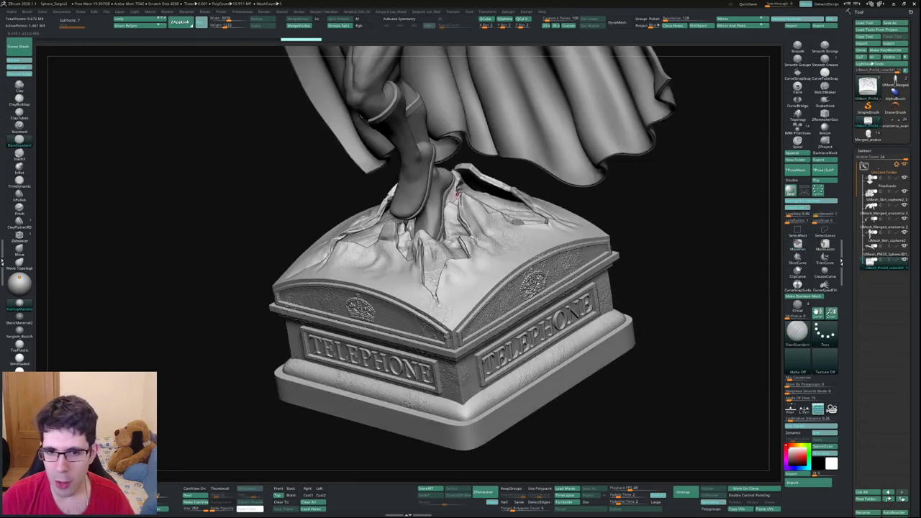
Step: Select the legs subtool in Solo, frame it with F, and orbit to three-quarter and side views
left_click(429, 178, "alt")
key("f")
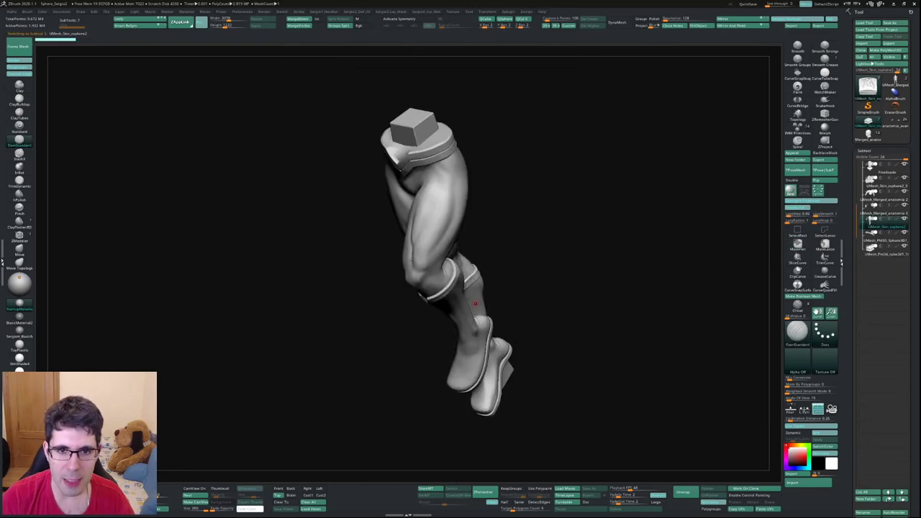
mouse_move(463, 265)
right_mouse_down()
mouse_move(503, 259)
mouse_move(503, 244)
mouse_move(460, 242)
mouse_move(504, 243)
right_mouse_up()
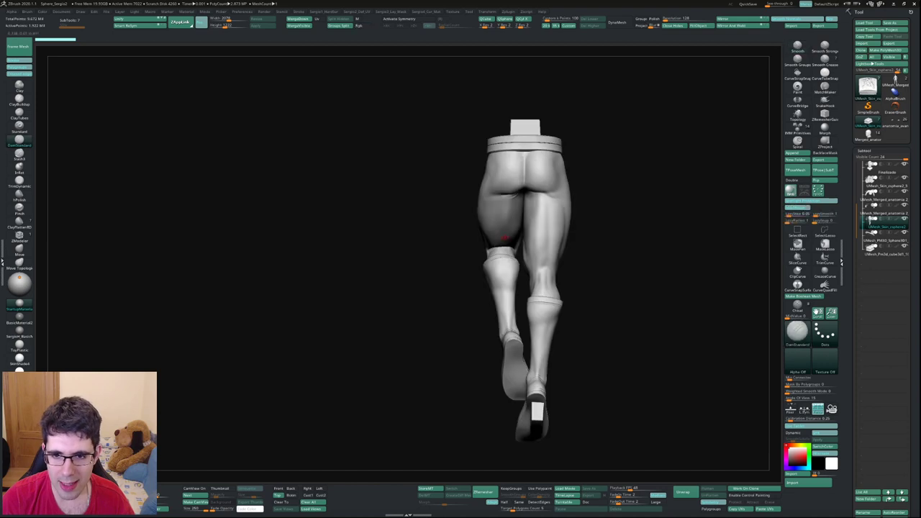
right_click_drag(504, 243, 487, 244)
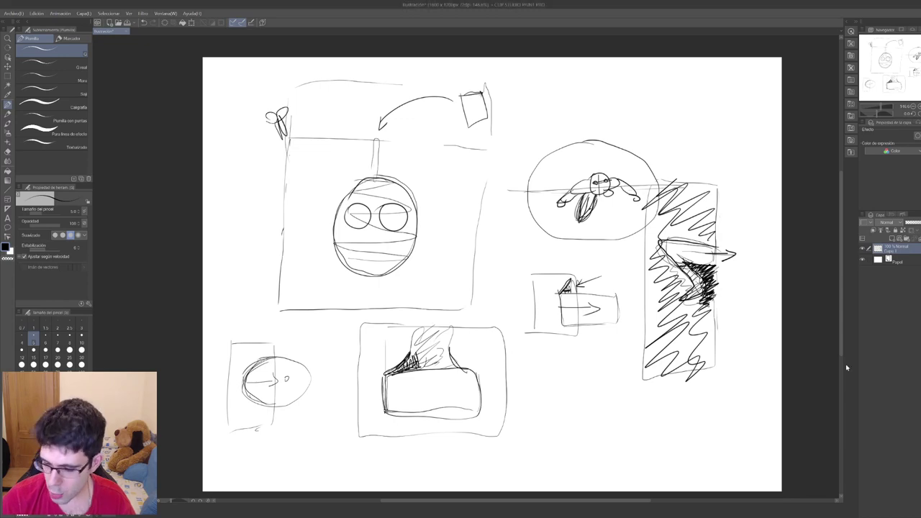
Step: Add a new layer and hide the old thumbnail layer Capa 1
middle_click_drag(504, 288, 457, 294)
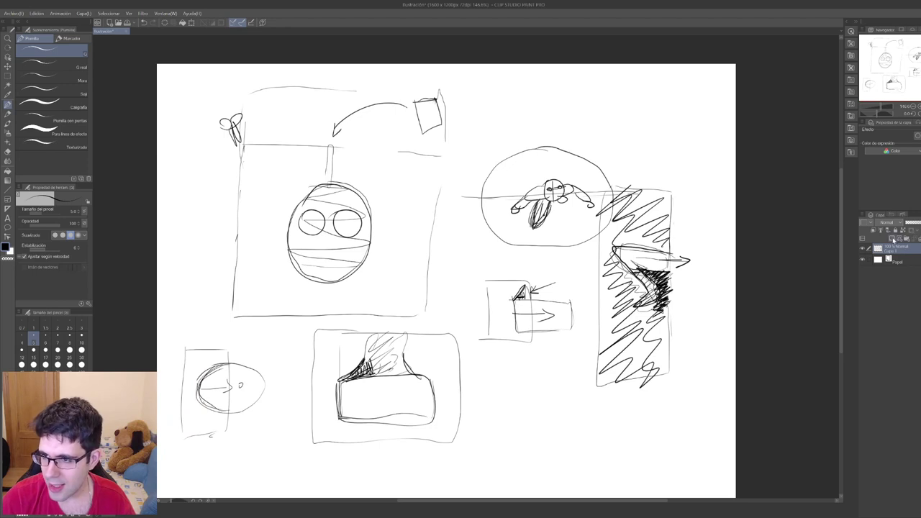
left_click(892, 238)
left_click(863, 258)
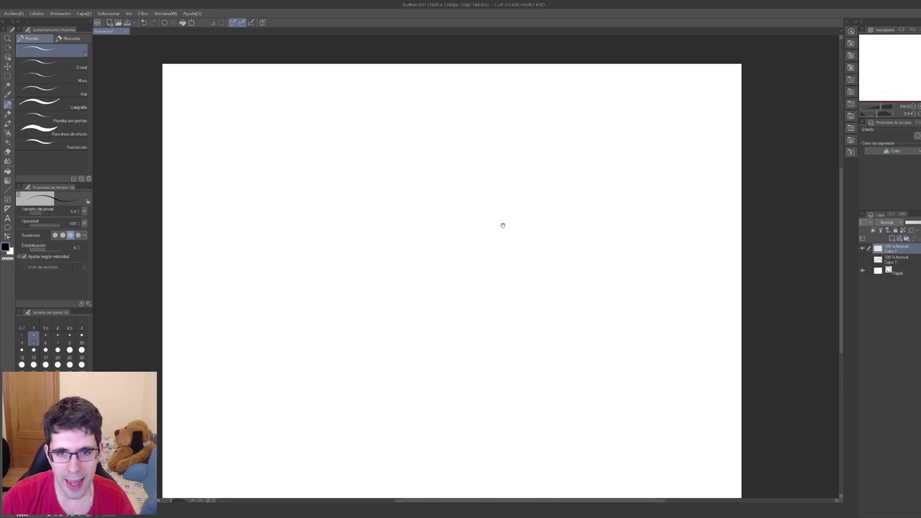
middle_click_drag(502, 222, 387, 180)
Step: Sketch a bent booted leg with a centre line, frame it, and add zigzag hatching
mouse_move(405, 162)
left_mouse_down()
mouse_move(374, 249)
mouse_move(390, 287)
left_mouse_up()
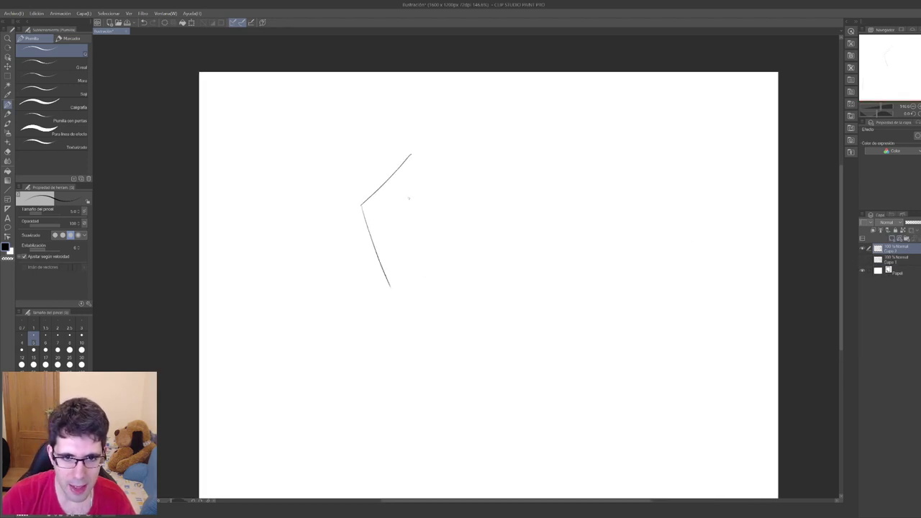
mouse_move(361, 206)
left_mouse_down()
mouse_move(416, 206)
mouse_move(446, 186)
left_mouse_up()
mouse_move(396, 213)
left_mouse_down()
mouse_move(435, 189)
mouse_move(404, 288)
left_mouse_up()
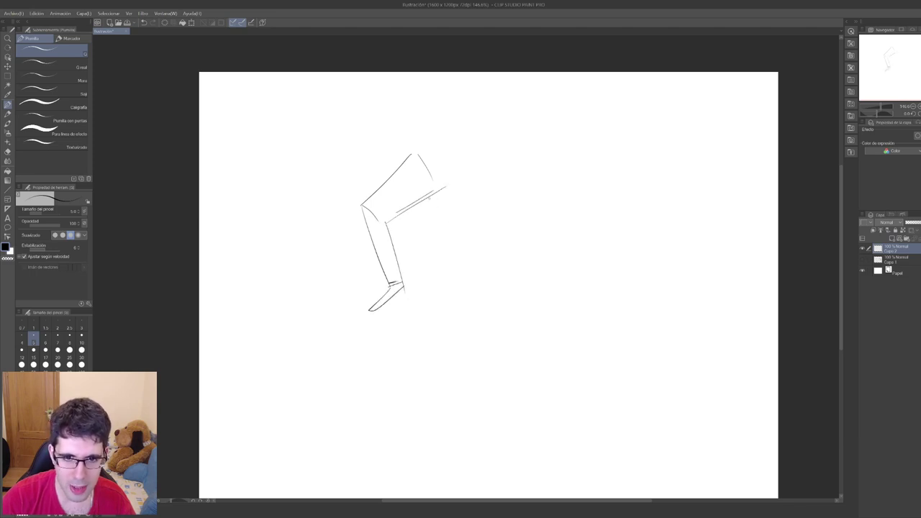
left_click_drag(431, 191, 432, 238)
mouse_move(408, 209)
left_mouse_down()
mouse_move(432, 237)
mouse_move(411, 315)
left_mouse_up()
mouse_move(424, 237)
left_mouse_down()
mouse_move(423, 292)
mouse_move(400, 326)
mouse_move(416, 322)
left_mouse_up()
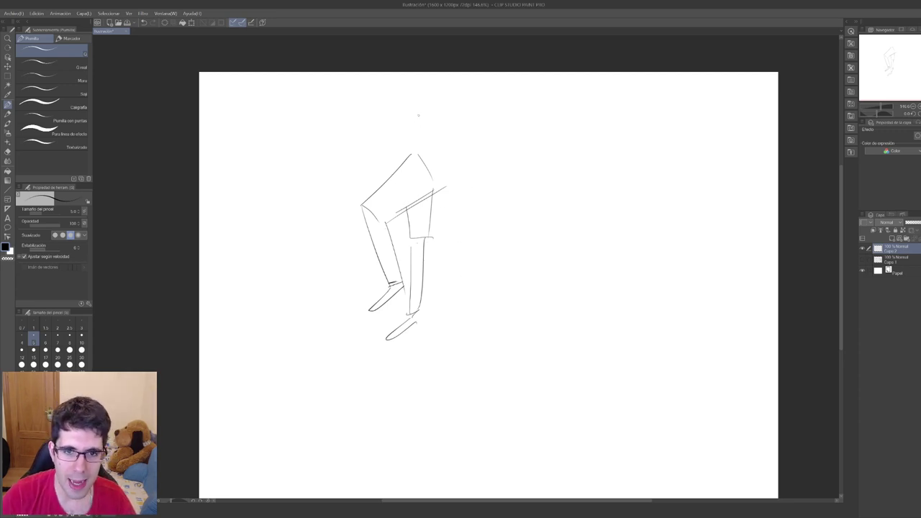
left_click_drag(415, 282, 412, 351)
mouse_move(366, 131)
left_mouse_down()
mouse_move(486, 146)
mouse_move(476, 299)
mouse_move(440, 363)
mouse_move(334, 350)
mouse_move(336, 125)
mouse_move(380, 126)
left_mouse_up()
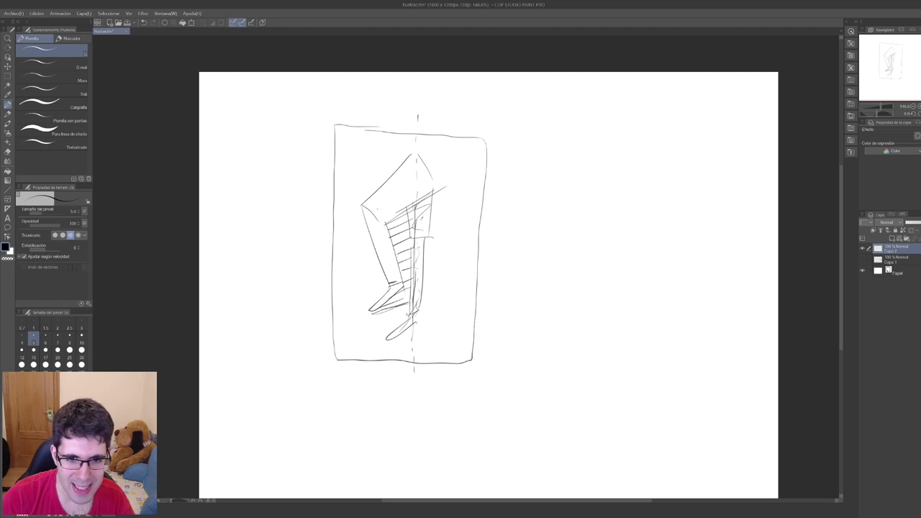
mouse_move(424, 203)
left_mouse_down()
mouse_move(389, 224)
mouse_move(396, 265)
left_mouse_up()
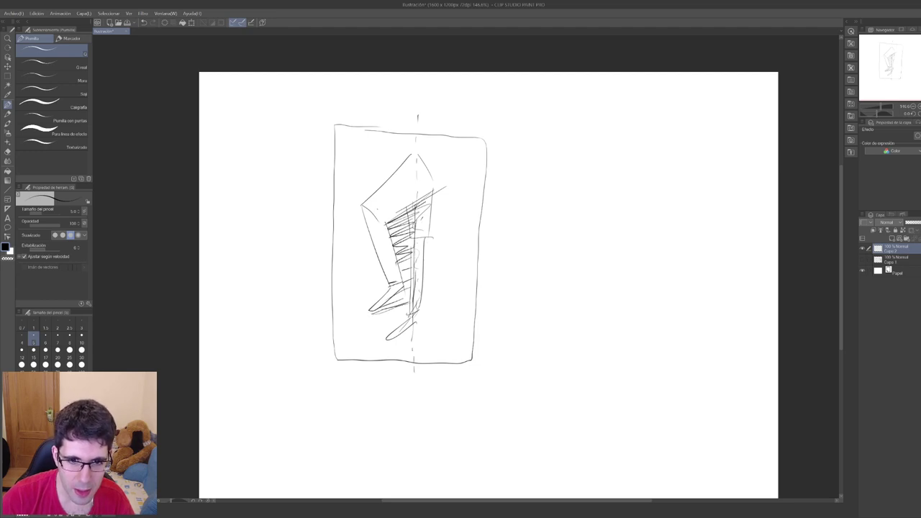
left_click_drag(383, 309, 415, 291)
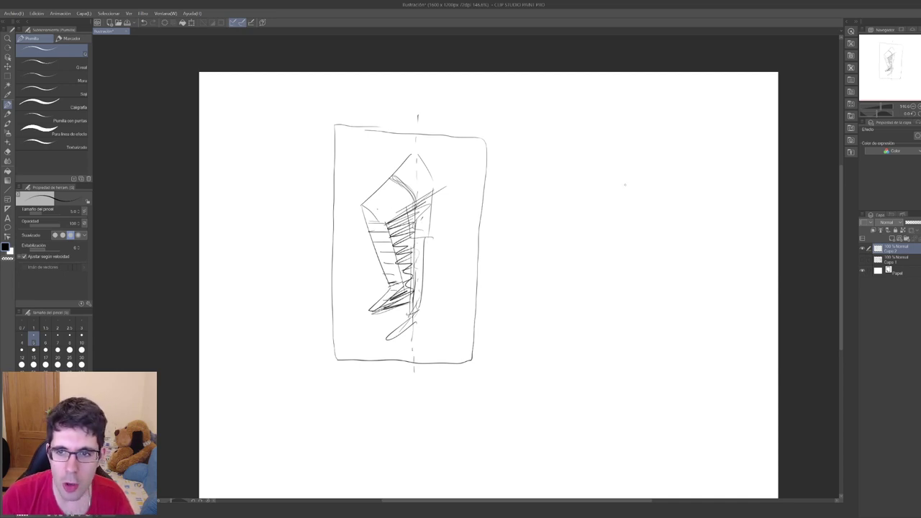
Step: Draw a straight front-view leg with a rounded foot, start a bent leg beside it, and frame the straight one
mouse_move(574, 164)
left_mouse_down()
mouse_move(572, 292)
mouse_move(601, 227)
mouse_move(572, 292)
left_mouse_up()
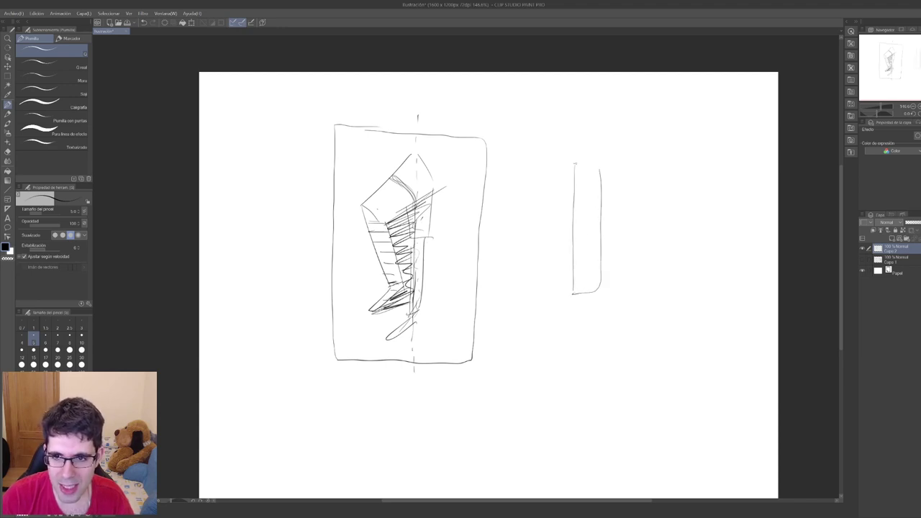
left_click_drag(574, 163, 597, 162)
mouse_move(576, 294)
left_mouse_down()
mouse_move(577, 320)
mouse_move(597, 295)
mouse_move(588, 292)
left_mouse_up()
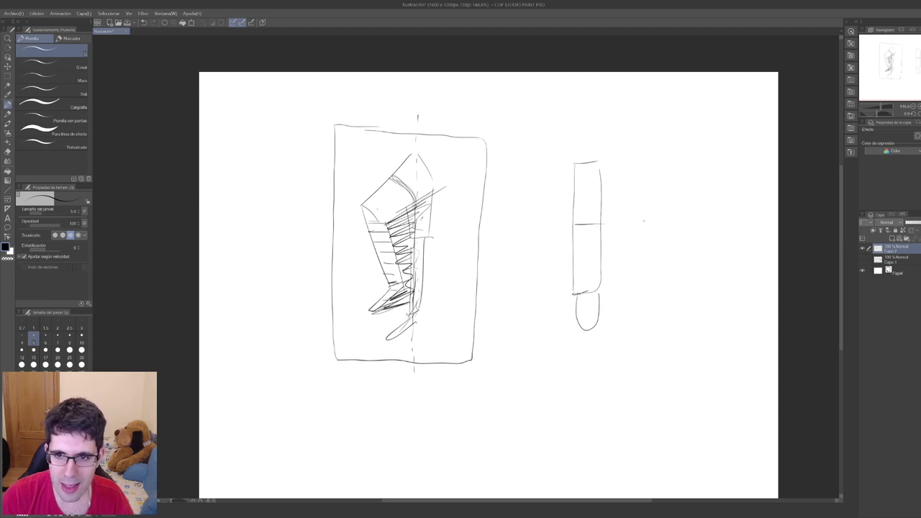
left_click_drag(693, 164, 691, 271)
left_click_drag(682, 226, 704, 284)
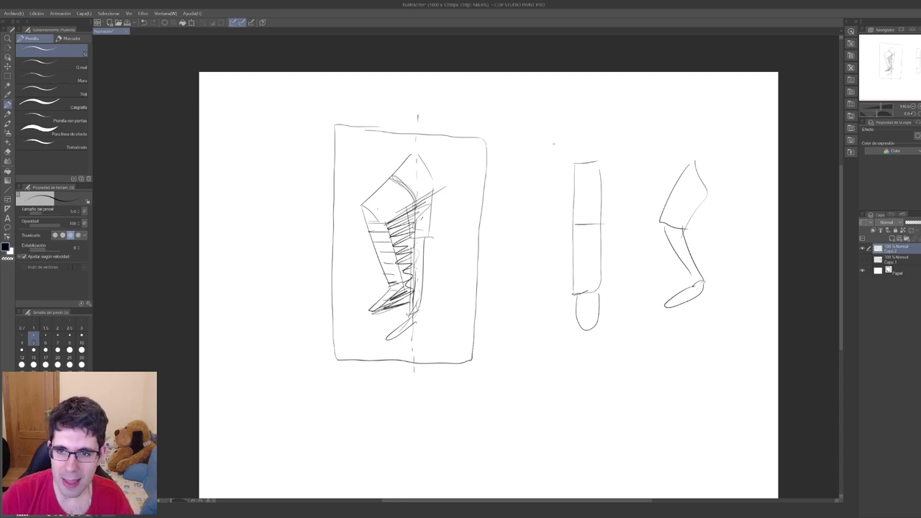
mouse_move(559, 144)
left_mouse_down()
mouse_move(640, 146)
mouse_move(550, 216)
mouse_move(544, 343)
mouse_move(621, 336)
mouse_move(627, 236)
left_mouse_up()
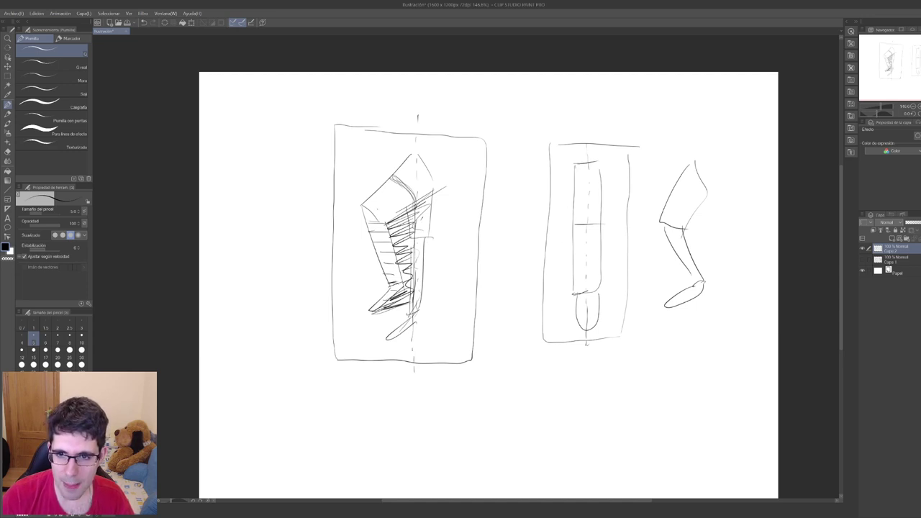
left_click_drag(575, 177, 575, 251)
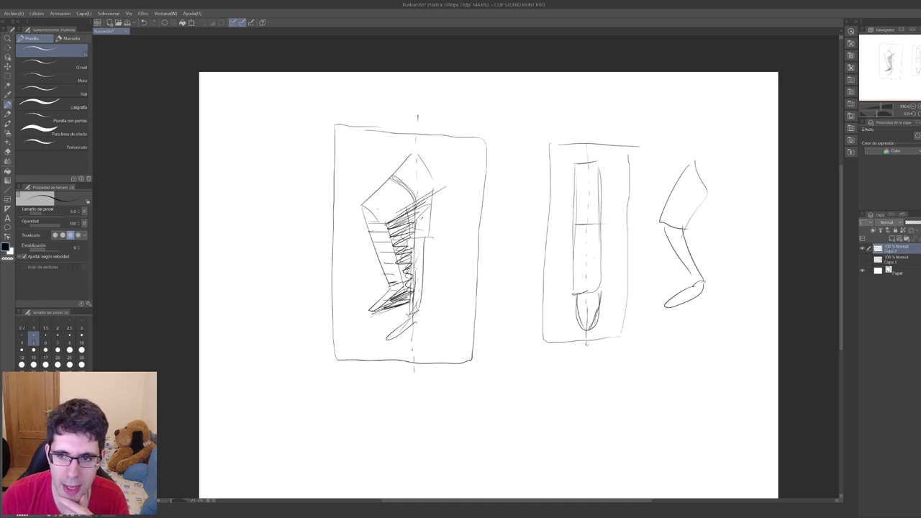
Step: Enclose the bent side-view leg in a slanted frame and refine its inner contours
mouse_move(695, 148)
left_mouse_down()
mouse_move(677, 161)
mouse_move(654, 265)
mouse_move(687, 335)
mouse_move(743, 296)
mouse_move(744, 230)
mouse_move(765, 272)
left_mouse_up()
left_click_drag(656, 179, 664, 192)
left_click_drag(666, 200, 711, 291)
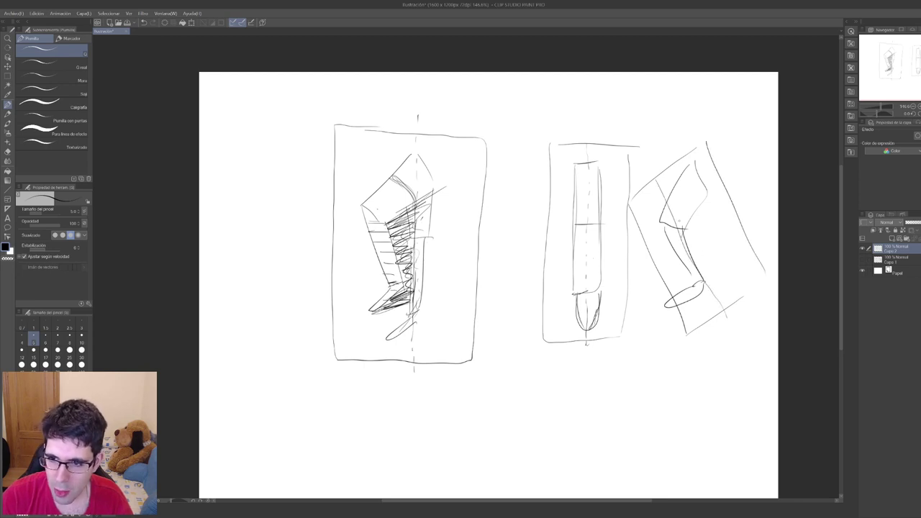
left_click_drag(692, 170, 669, 198)
mouse_move(690, 170)
left_mouse_down()
mouse_move(704, 216)
mouse_move(689, 256)
left_mouse_up()
mouse_move(673, 201)
left_mouse_down()
mouse_move(695, 258)
mouse_move(685, 268)
left_mouse_up()
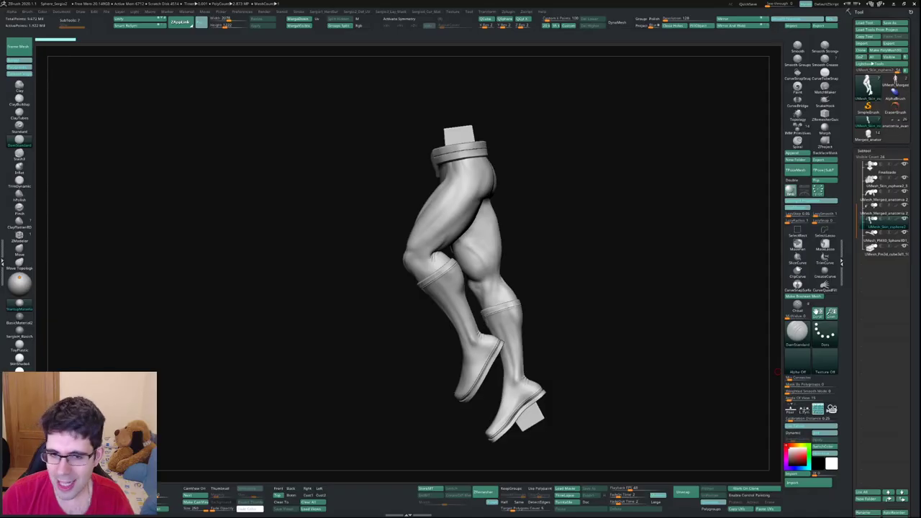
Step: Turn the legs frontal, Ctrl+Shift box-select the belt area to isolate it, and orbit around it
mouse_move(547, 208)
left_mouse_down()
mouse_move(489, 193)
mouse_move(471, 165)
mouse_move(483, 248)
mouse_move(461, 288)
mouse_move(475, 237)
mouse_move(474, 280)
left_mouse_up()
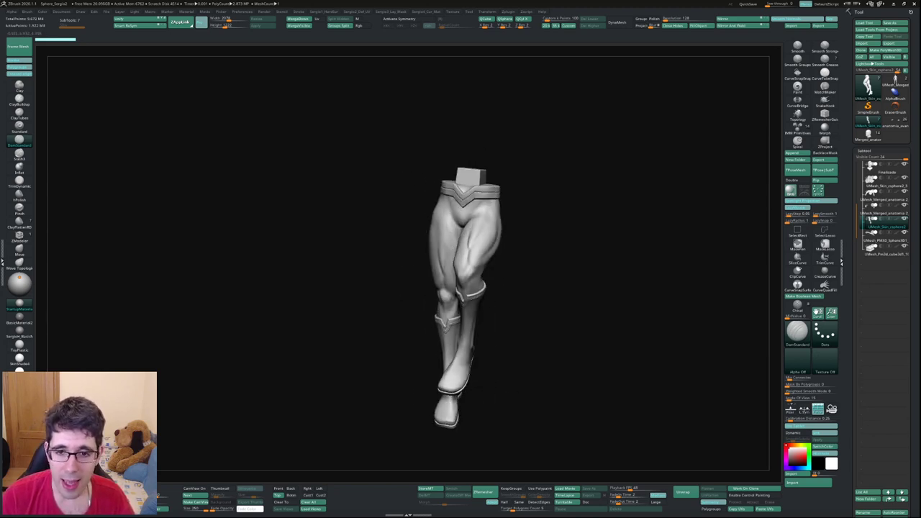
left_click_drag(542, 139, 378, 203, "ctrl+shift")
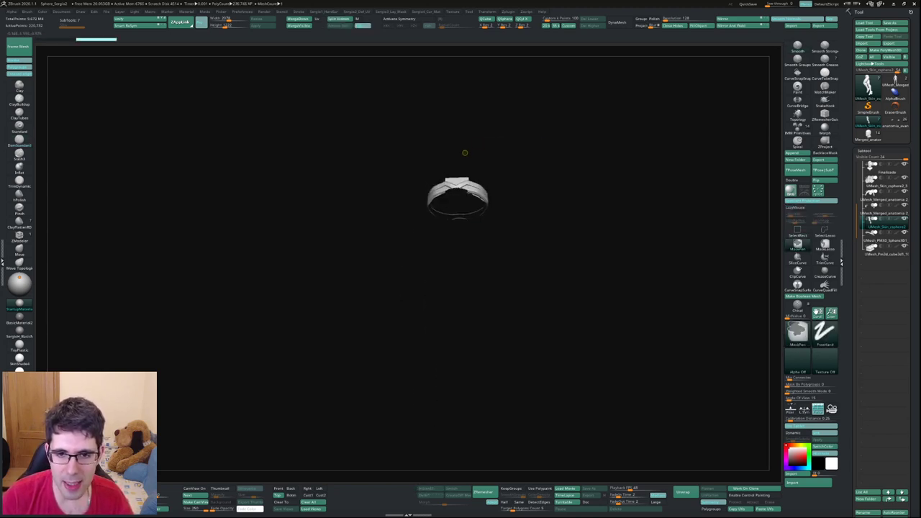
mouse_move(465, 153)
left_mouse_down()
mouse_move(526, 209)
mouse_move(533, 243)
mouse_move(483, 288)
mouse_move(494, 253)
mouse_move(568, 218)
mouse_move(375, 374)
left_mouse_up()
mouse_move(403, 403)
left_mouse_down()
mouse_move(461, 360)
mouse_move(624, 297)
mouse_move(662, 259)
mouse_move(648, 281)
mouse_move(561, 324)
left_mouse_up()
left_click(633, 288, "ctrl+shift")
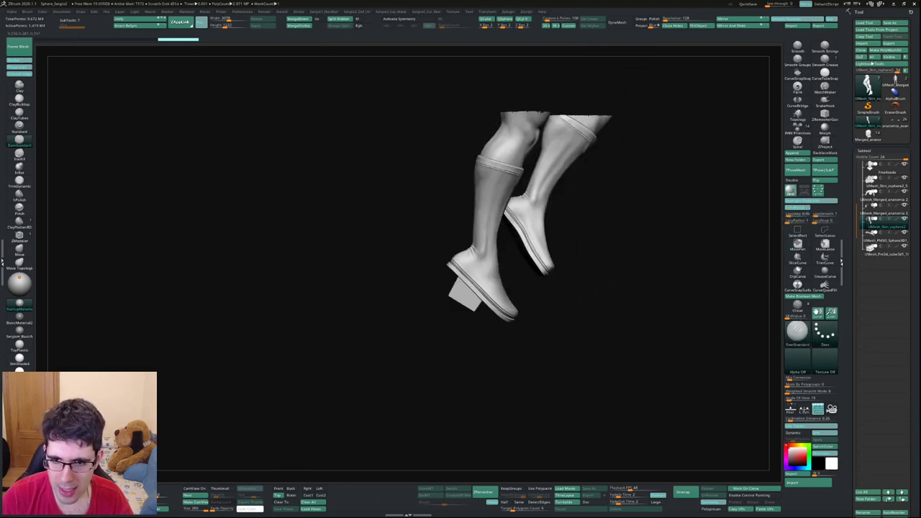
left_click_drag(581, 223, 581, 274, "ctrl+shift")
left_click(584, 259, "ctrl+shift")
left_click_drag(593, 196, 354, 335, "ctrl+shift")
mouse_move(648, 324)
left_mouse_down()
mouse_move(618, 273)
mouse_move(648, 216)
mouse_move(647, 108)
left_mouse_up()
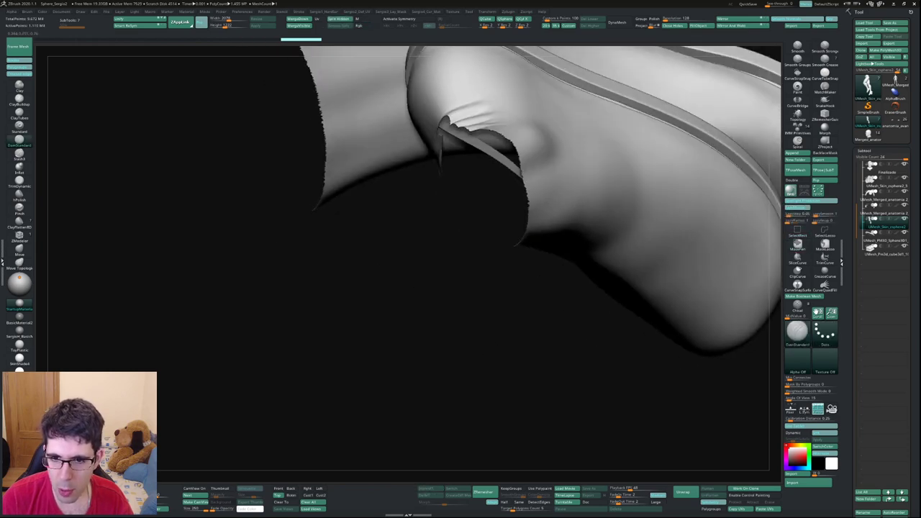
mouse_move(648, 216)
left_mouse_down()
mouse_move(612, 245)
mouse_move(611, 324)
mouse_move(611, 261)
left_mouse_up()
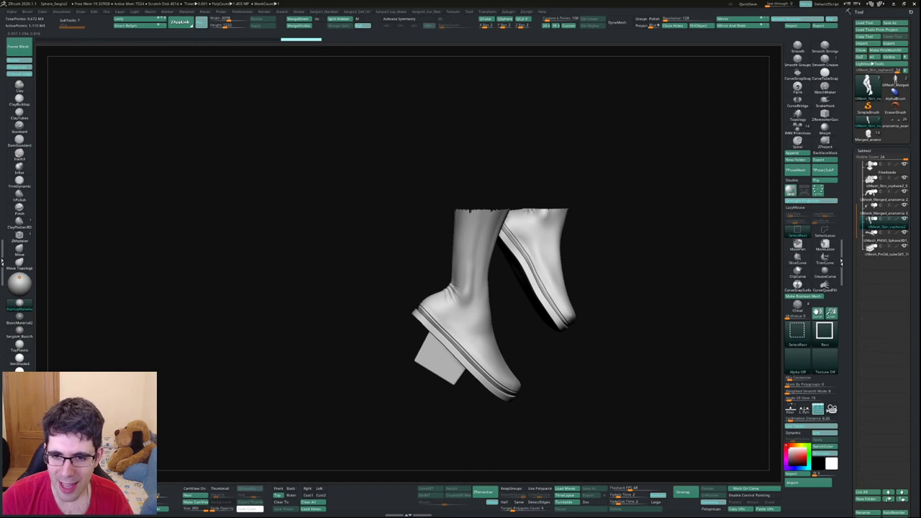
left_click(648, 323, "ctrl+shift")
mouse_move(648, 324)
left_mouse_down()
mouse_move(602, 267)
mouse_move(612, 259)
left_mouse_up()
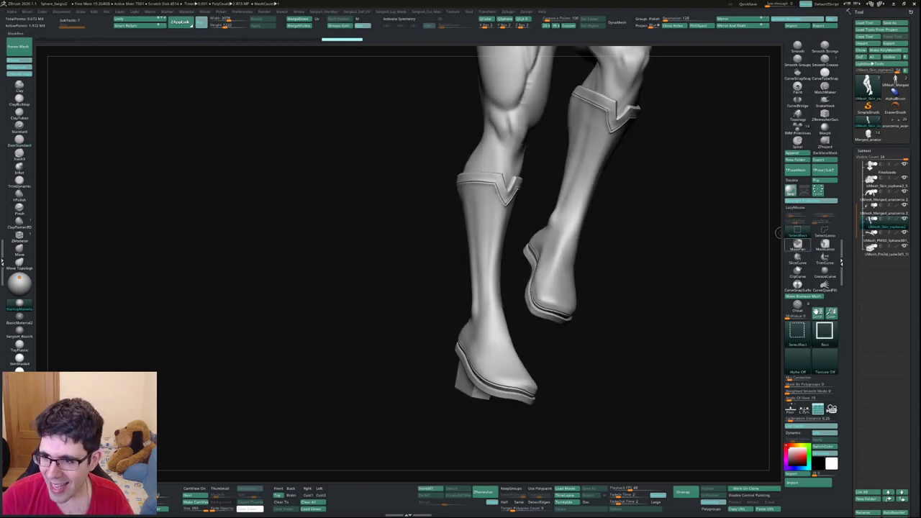
left_click(825, 230)
left_click_drag(608, 200, 613, 341, "ctrl+shift")
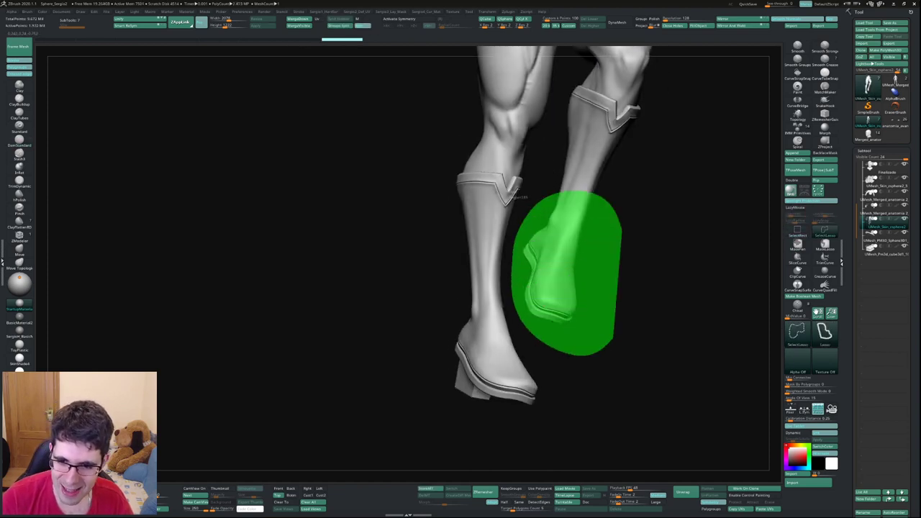
mouse_move(517, 196)
left_mouse_down("ctrl+shift")
mouse_move(520, 275)
mouse_move(521, 143)
mouse_move(574, 219)
mouse_move(519, 287)
left_mouse_up("ctrl+shift")
key("f")
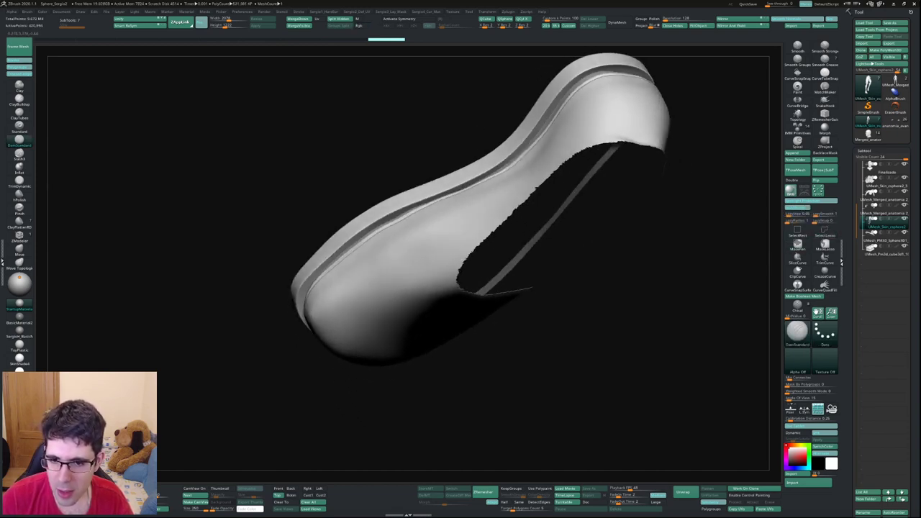
mouse_move(593, 202)
left_mouse_down()
mouse_move(583, 287)
mouse_move(569, 302)
mouse_move(504, 273)
mouse_move(504, 180)
mouse_move(597, 274)
mouse_move(611, 309)
mouse_move(612, 259)
mouse_move(551, 206)
mouse_move(551, 184)
mouse_move(518, 230)
mouse_move(549, 283)
mouse_move(540, 216)
left_mouse_up()
left_click(555, 293, "ctrl+shift")
mouse_move(538, 162)
left_mouse_down()
mouse_move(586, 167)
mouse_move(536, 182)
mouse_move(503, 238)
left_mouse_up()
Step: Orbit the legs through front, back and side views, then press Shift+S to show the whole statue
left_click_drag(472, 304, 518, 345, "alt")
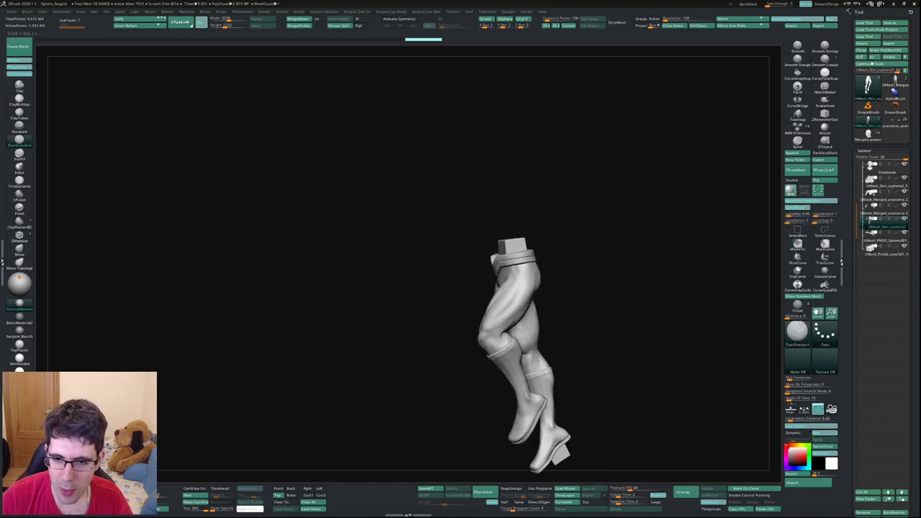
mouse_move(547, 237)
left_mouse_down()
mouse_move(499, 237)
mouse_move(509, 304)
mouse_move(497, 216)
mouse_move(495, 225)
mouse_move(520, 223)
mouse_move(508, 237)
mouse_move(503, 348)
left_mouse_up()
mouse_move(648, 288)
left_mouse_down()
mouse_move(493, 320)
mouse_move(504, 327)
left_mouse_up()
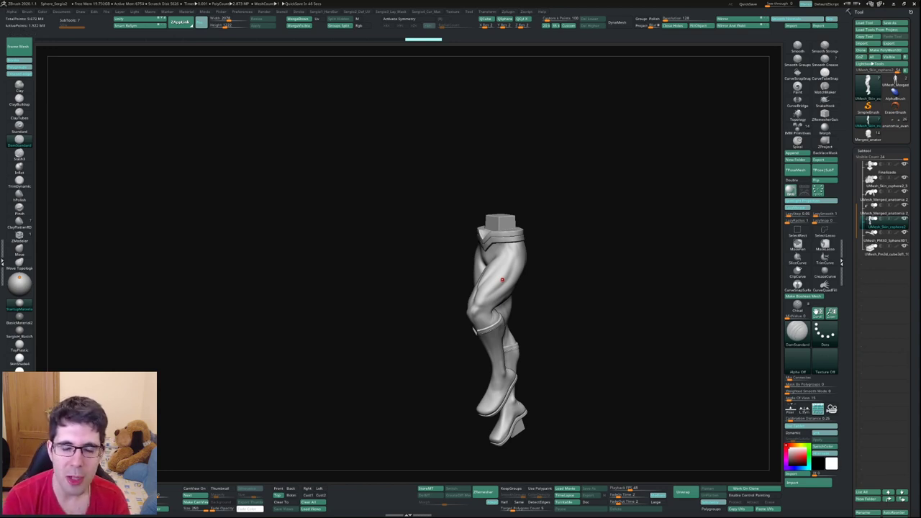
mouse_move(595, 243)
left_mouse_down()
mouse_move(526, 291)
mouse_move(532, 235)
left_mouse_up()
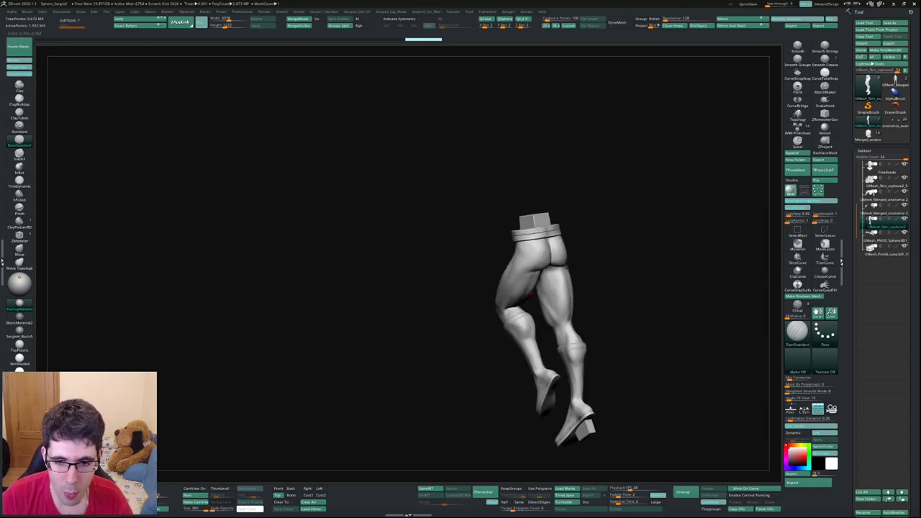
left_click_drag(530, 293, 529, 286)
key("shift+s")
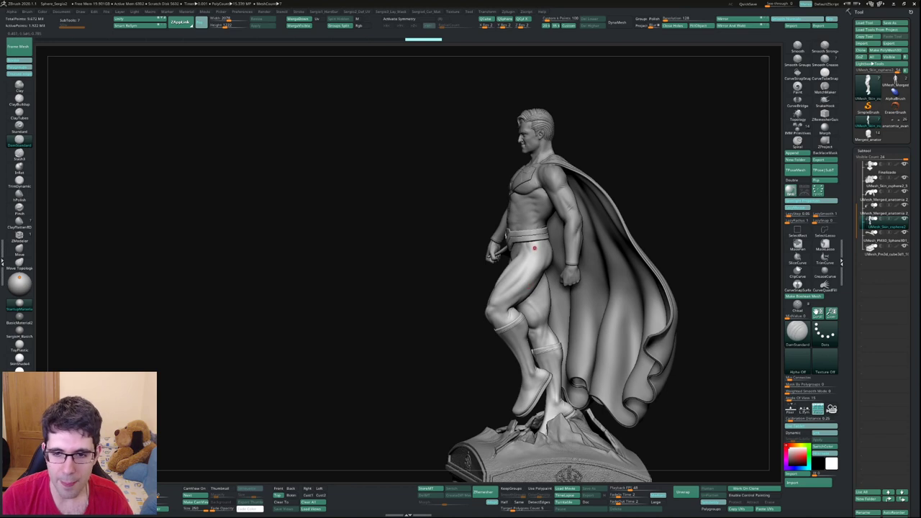
left_click(529, 216, "alt")
mouse_move(529, 286)
left_mouse_down()
mouse_move(546, 288)
mouse_move(480, 286)
left_mouse_up()
key("f")
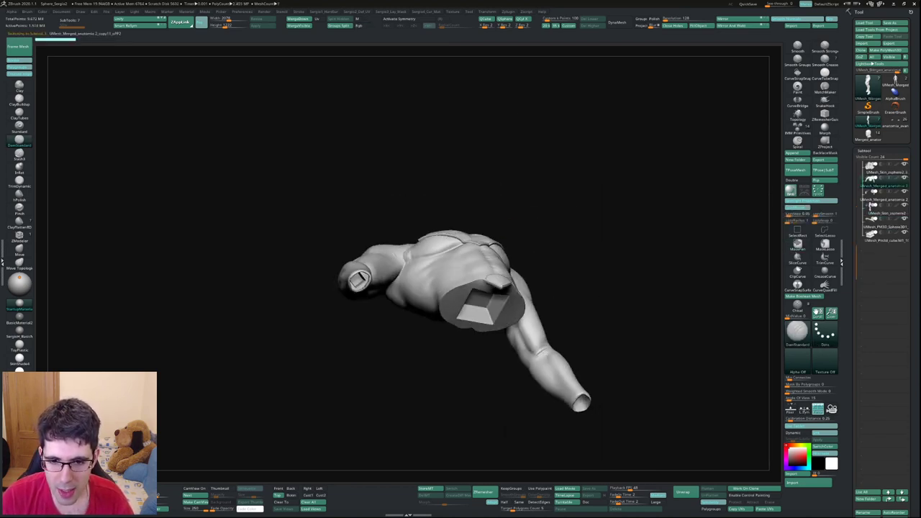
mouse_move(522, 264)
right_mouse_down()
mouse_move(473, 323)
mouse_move(506, 288)
mouse_move(558, 288)
mouse_move(524, 291)
mouse_move(518, 278)
mouse_move(484, 270)
right_mouse_up()
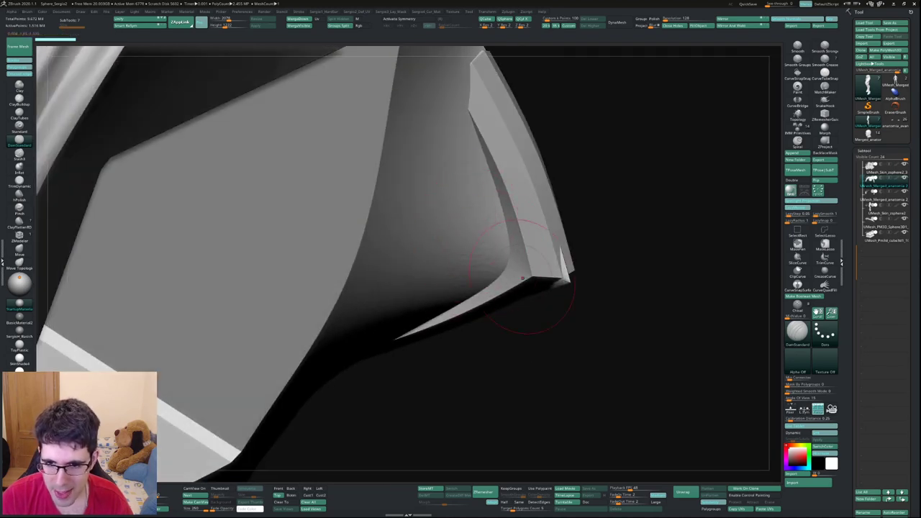
mouse_move(556, 271)
right_mouse_down()
mouse_move(554, 298)
mouse_move(559, 265)
mouse_move(525, 308)
mouse_move(541, 226)
mouse_move(497, 241)
mouse_move(438, 242)
mouse_move(432, 216)
mouse_move(447, 238)
mouse_move(437, 237)
mouse_move(446, 219)
mouse_move(439, 237)
mouse_move(408, 189)
right_mouse_up()
mouse_move(424, 223)
right_mouse_down()
mouse_move(418, 277)
mouse_move(432, 250)
mouse_move(460, 252)
mouse_move(468, 292)
mouse_move(514, 238)
mouse_move(523, 254)
mouse_move(525, 189)
right_mouse_up()
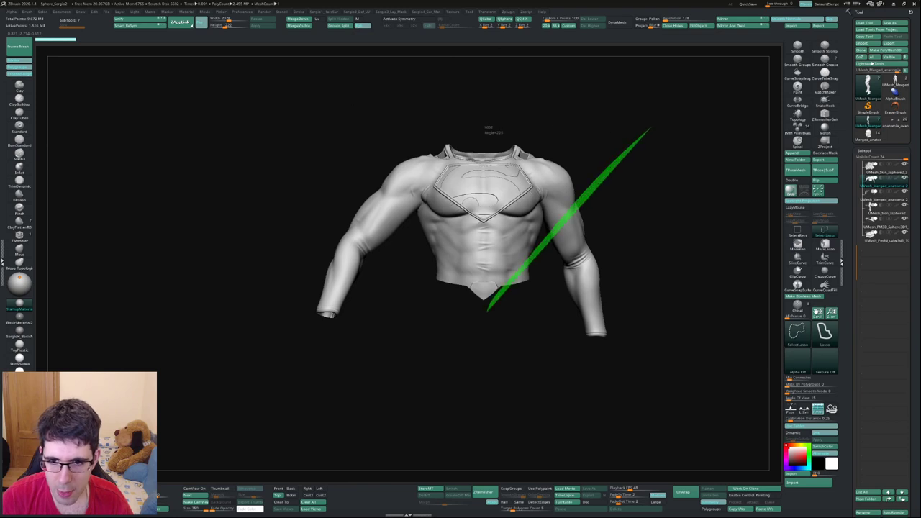
left_click_drag(488, 311, 643, 386, "ctrl+shift")
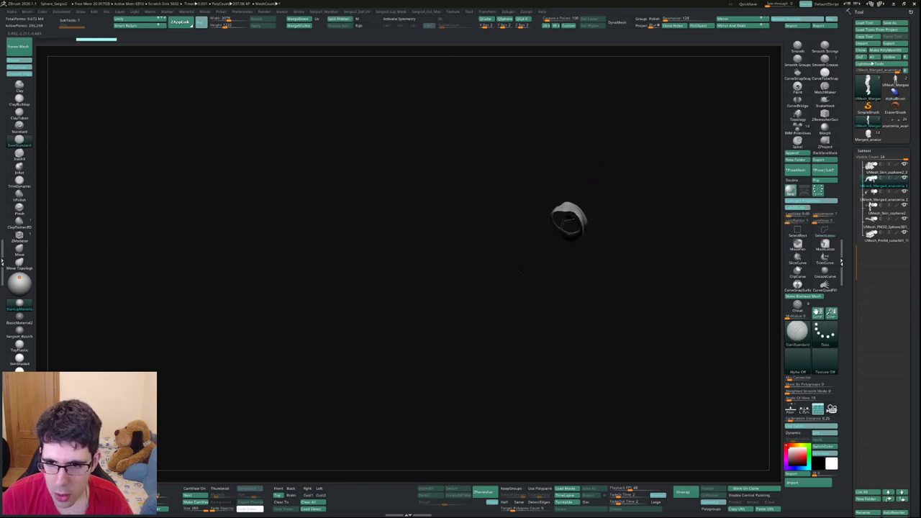
left_click(525, 314, "ctrl+shift")
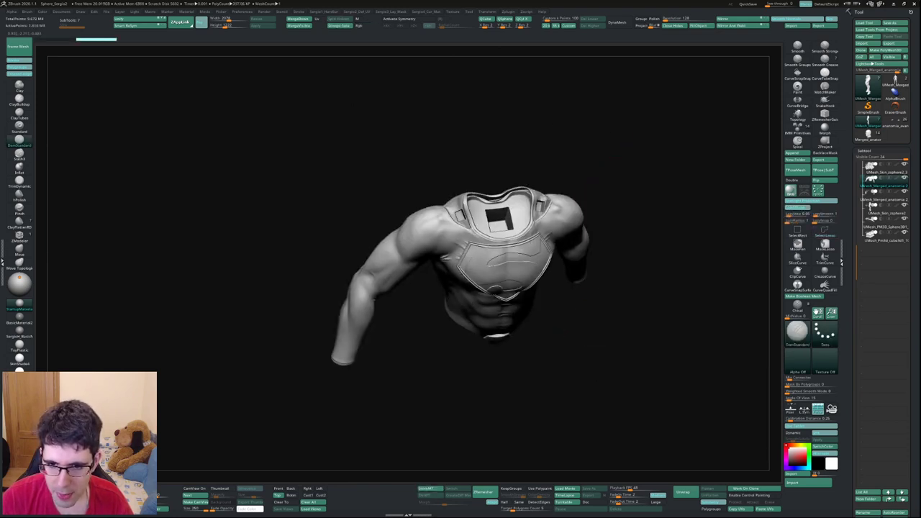
right_click_drag(525, 314, 546, 274)
mouse_move(572, 95)
left_mouse_down("ctrl+shift")
mouse_move(510, 371)
mouse_move(612, 148)
left_mouse_up("ctrl+shift")
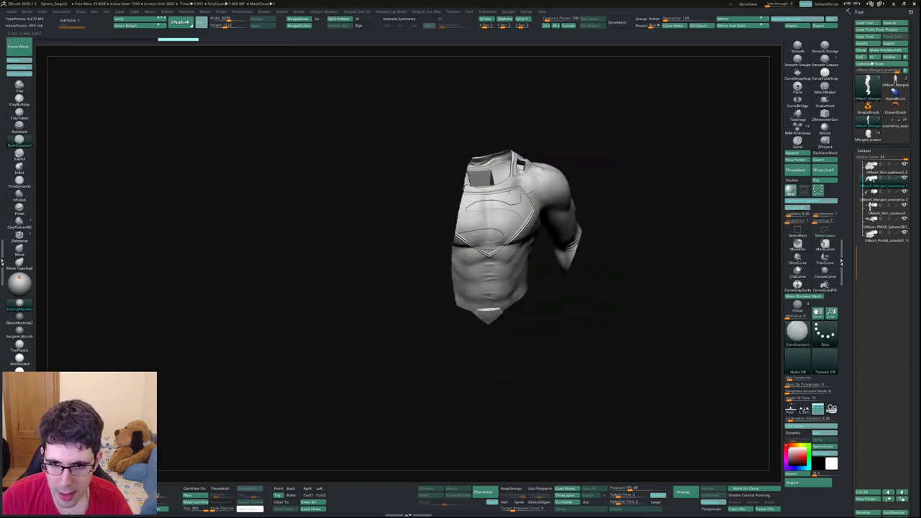
right_click_drag(547, 216, 446, 288)
mouse_move(547, 216)
right_mouse_down()
mouse_move(461, 302)
mouse_move(374, 247)
mouse_move(557, 206)
mouse_move(504, 259)
right_mouse_up()
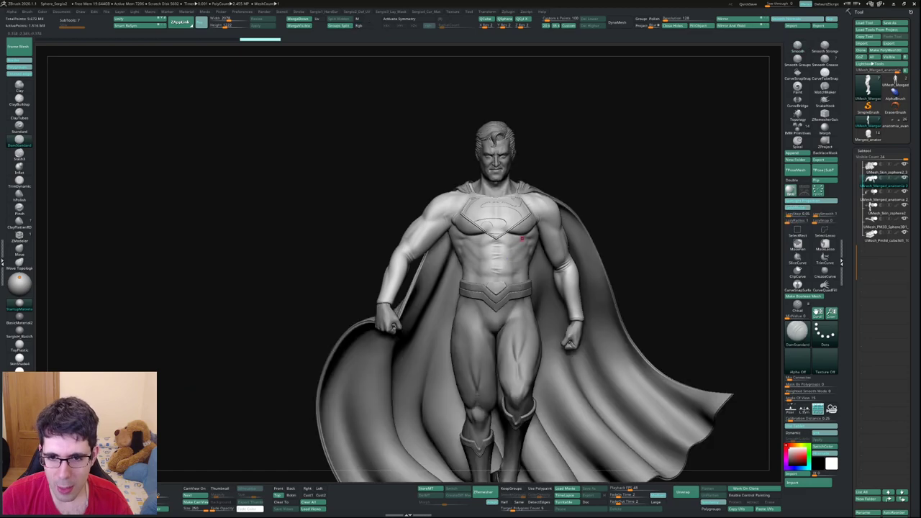
mouse_move(583, 229)
right_mouse_down("alt")
mouse_move(462, 235)
mouse_move(468, 270)
mouse_move(455, 308)
mouse_move(425, 260)
right_mouse_up("alt")
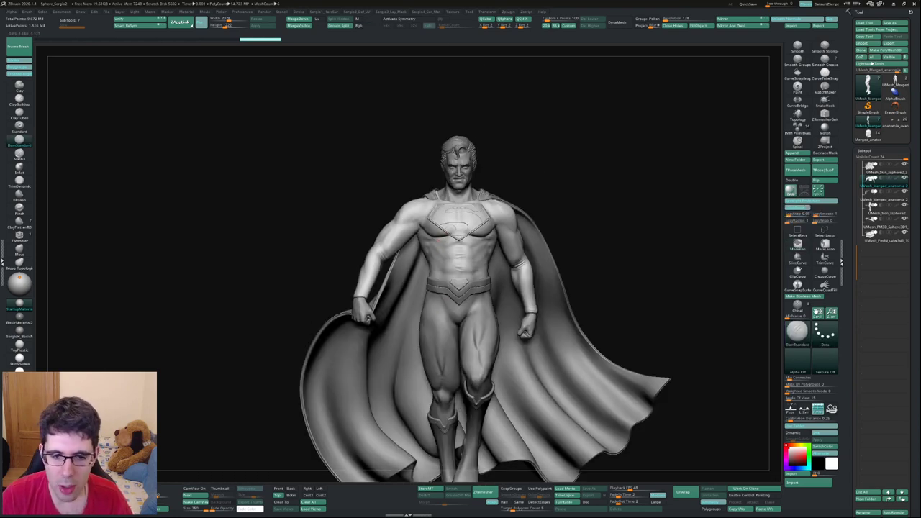
left_click_drag(344, 364, 395, 281, "alt")
left_click(417, 227, "alt")
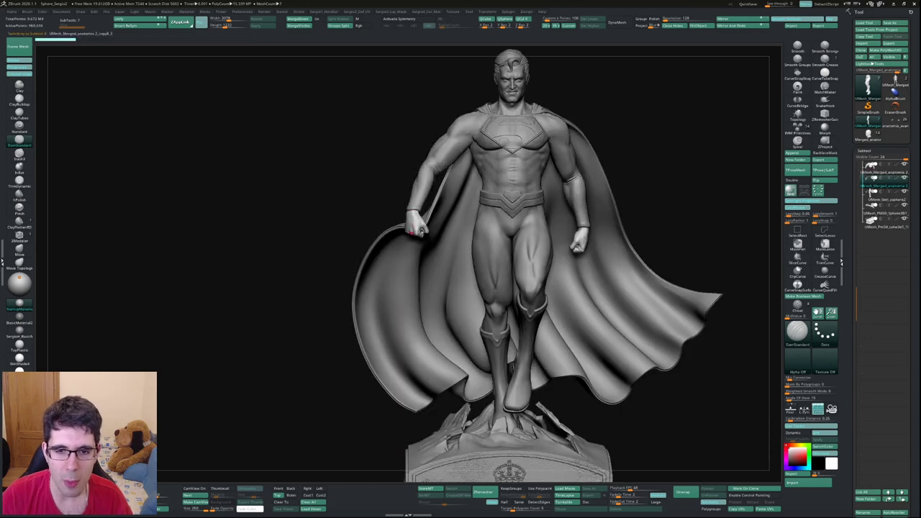
left_click(424, 216, "ctrl+shift")
mouse_move(449, 288)
left_mouse_down("alt")
mouse_move(444, 335)
mouse_move(403, 374)
mouse_move(403, 317)
left_mouse_up("alt")
Step: Show the full figure, then isolate one hand by outlining its fingers and palm and framing it
left_click(465, 295, "ctrl+shift")
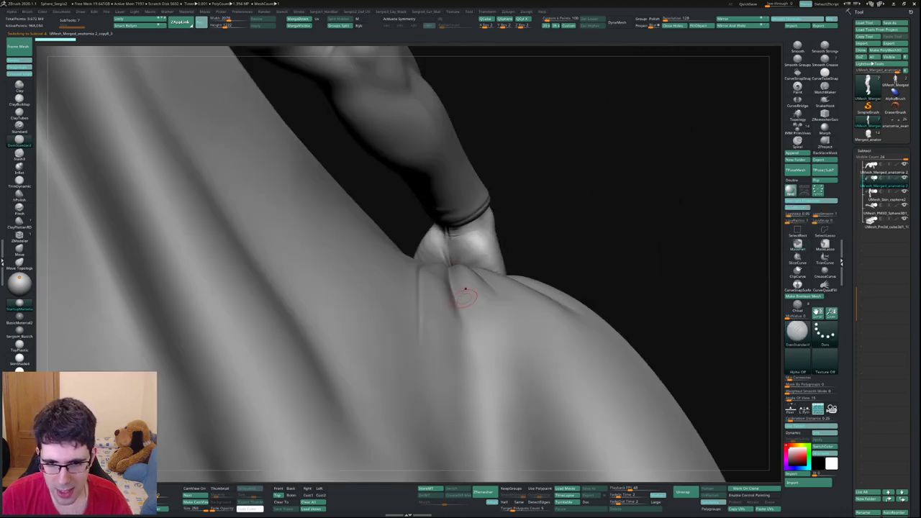
mouse_move(509, 247)
left_mouse_down()
mouse_move(504, 274)
mouse_move(433, 289)
mouse_move(424, 281)
mouse_move(446, 284)
left_mouse_up()
left_click(446, 284, "ctrl+shift")
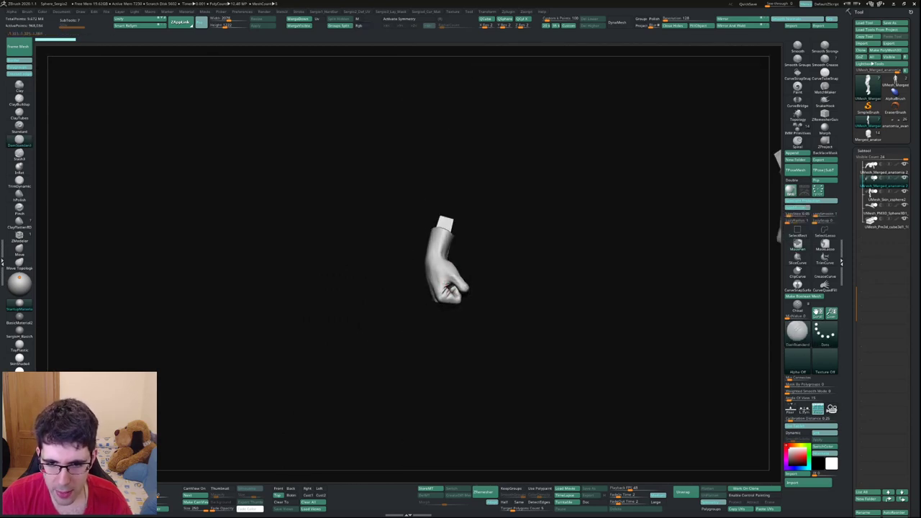
left_click(456, 275, "ctrl+shift")
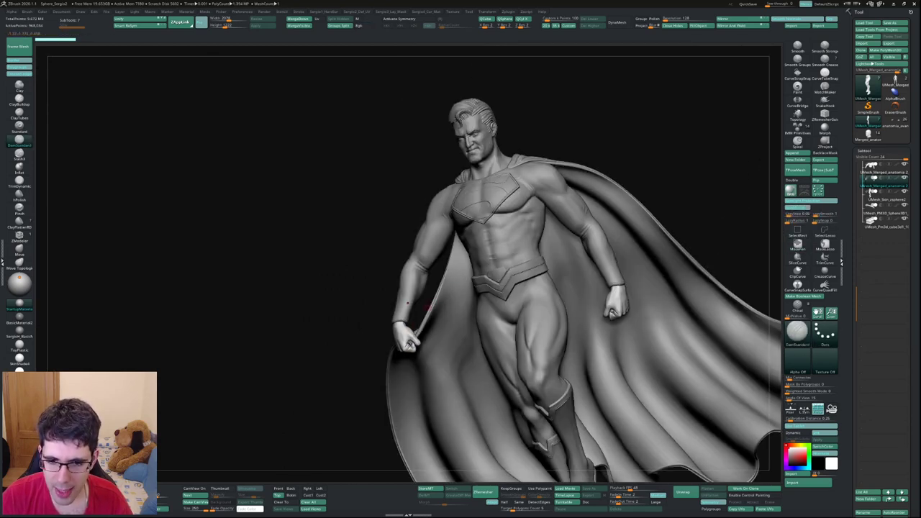
left_click(407, 303, "ctrl+shift")
left_click_drag(482, 315, 468, 323, "ctrl+shift")
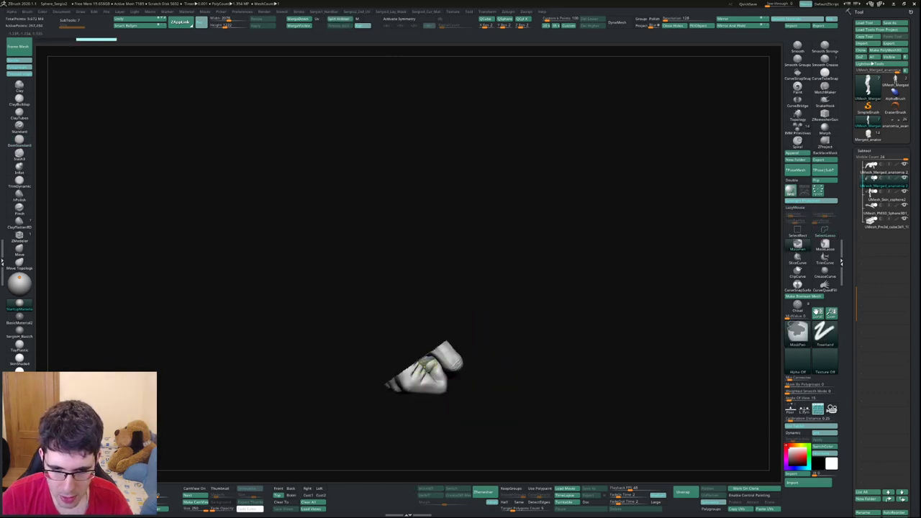
key("f")
Step: Orbit around the isolated hand fragment to inspect the cut fingers, thumb and knuckles
mouse_move(633, 180)
left_mouse_down()
mouse_move(712, 184)
mouse_move(730, 223)
mouse_move(730, 281)
mouse_move(435, 338)
mouse_move(346, 344)
mouse_move(406, 307)
mouse_move(403, 248)
left_mouse_up()
key("ctrl")
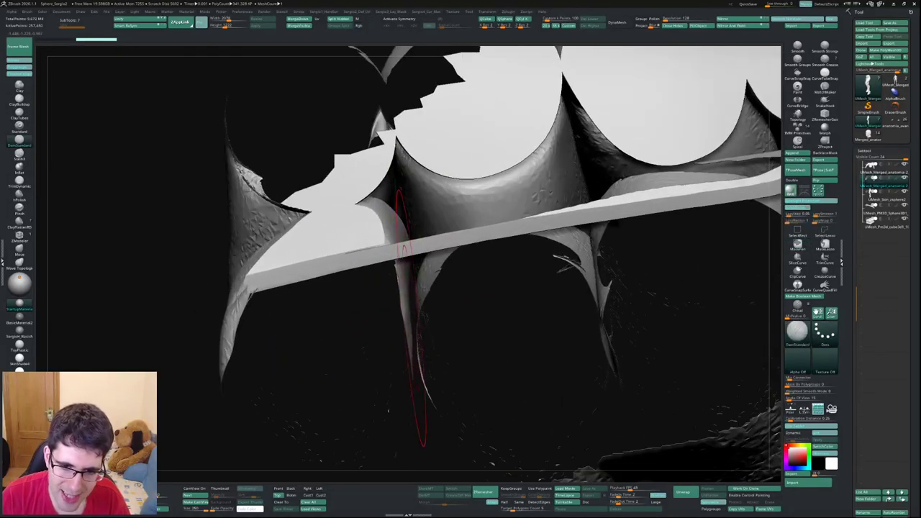
left_click_drag(410, 303, 421, 288)
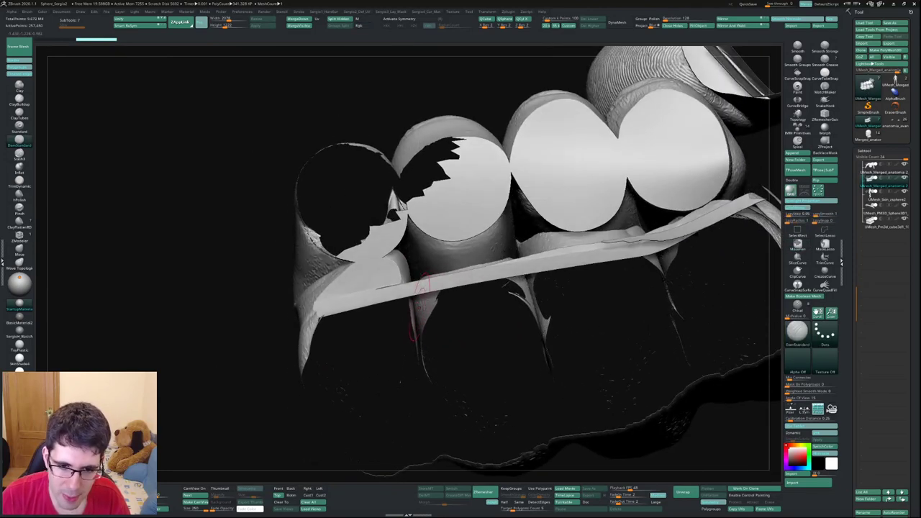
left_click_drag(418, 342, 414, 320)
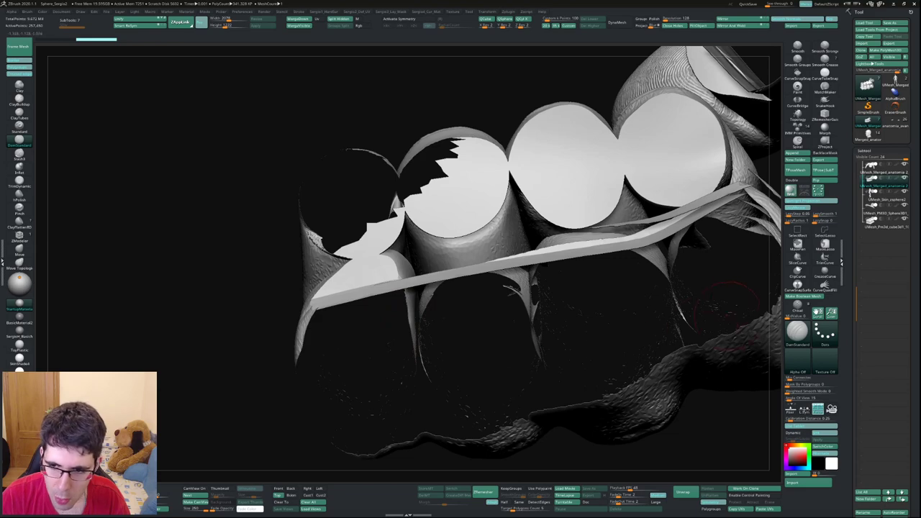
left_click_drag(730, 310, 705, 248)
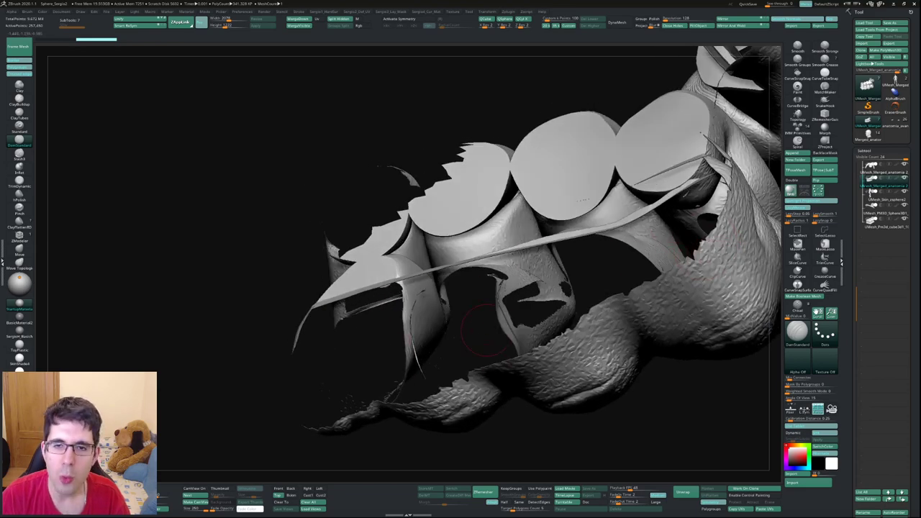
mouse_move(483, 328)
left_mouse_down()
mouse_move(449, 338)
mouse_move(504, 302)
mouse_move(587, 316)
left_mouse_up()
mouse_move(446, 310)
left_mouse_down("alt")
mouse_move(442, 337)
mouse_move(401, 335)
left_mouse_up("alt")
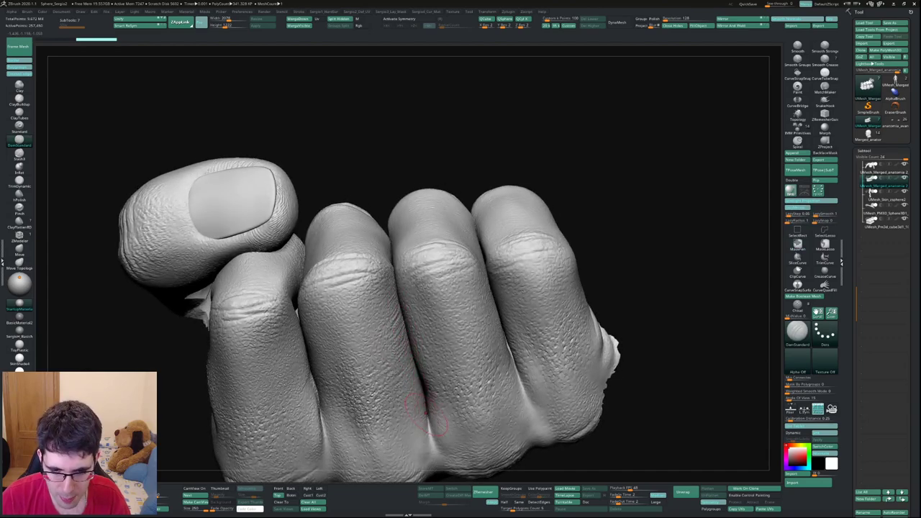
mouse_move(426, 413)
left_mouse_down()
mouse_move(496, 299)
mouse_move(514, 331)
mouse_move(431, 335)
mouse_move(372, 364)
left_mouse_up()
Step: Unhide the hand, orbit close on the knuckles, and hide everything except the fist
left_click(372, 365, "ctrl+shift")
mouse_move(424, 346)
left_mouse_down()
mouse_move(328, 291)
mouse_move(388, 310)
mouse_move(397, 227)
left_mouse_up()
left_click_drag(468, 243, 374, 310, "ctrl+shift")
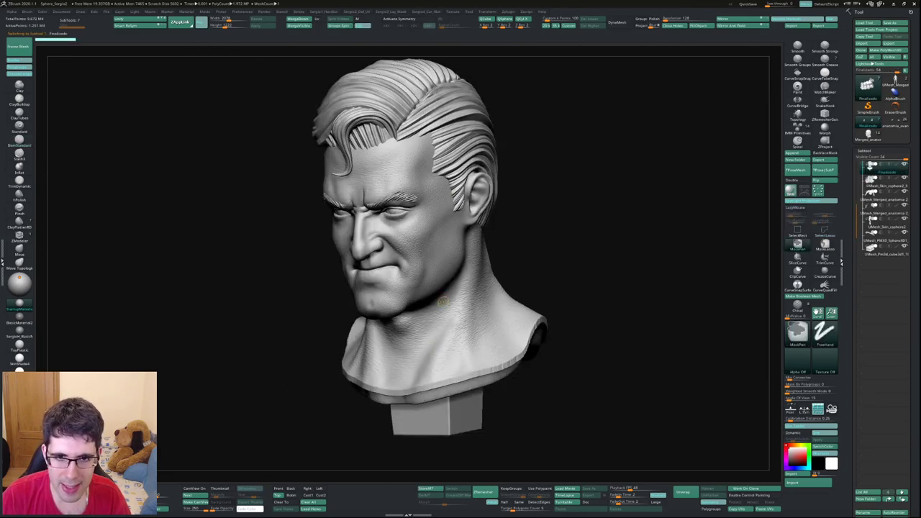
Step: Turn the head to side profile and lasso-hide the head and hair, leaving only the cape
left_click_drag(444, 302, 457, 230, "shift")
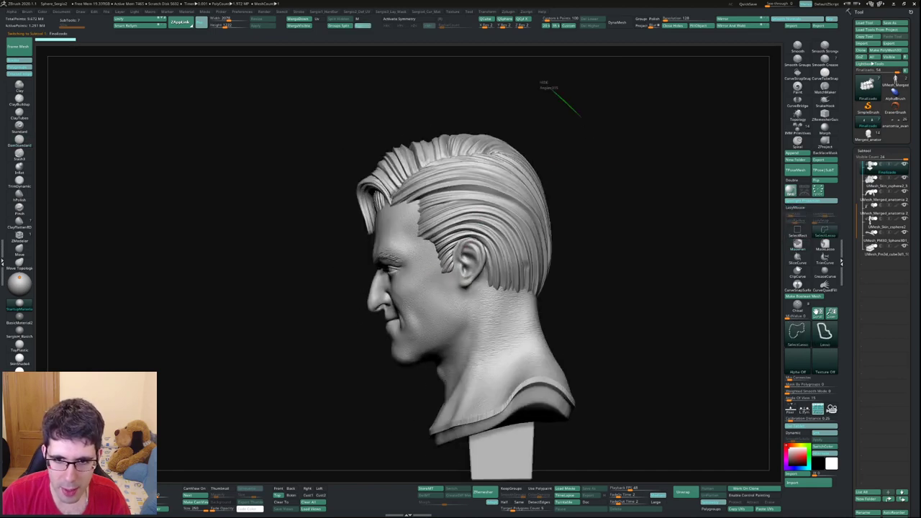
left_click_drag(579, 115, 374, 238, "ctrl+shift")
mouse_move(648, 180)
left_mouse_down()
mouse_move(448, 272)
mouse_move(453, 338)
mouse_move(500, 281)
mouse_move(561, 309)
left_mouse_up()
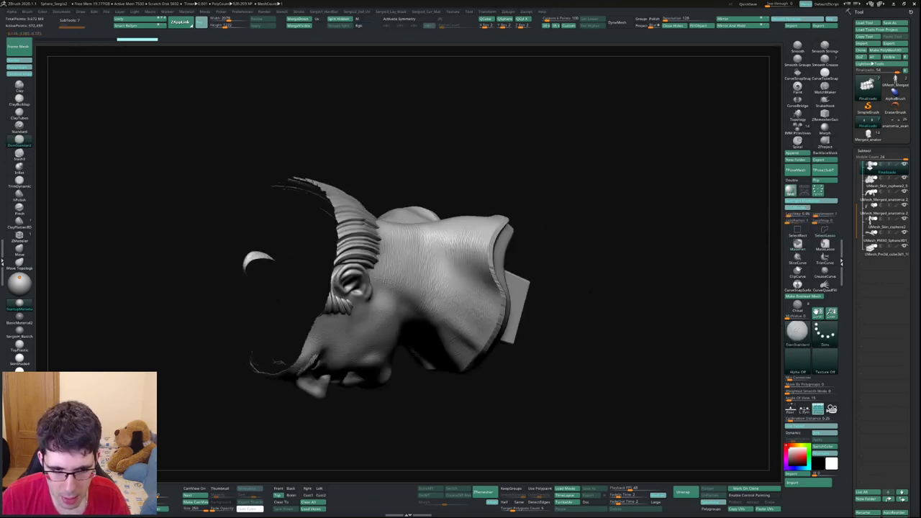
mouse_move(421, 288)
left_mouse_down()
mouse_move(324, 388)
mouse_move(439, 266)
left_mouse_up()
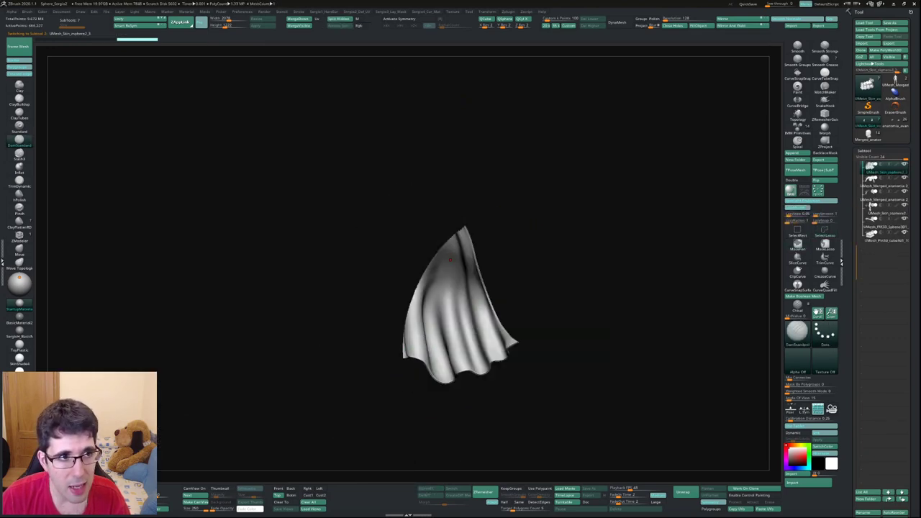
Step: Frame the cape, Show All to restore the full statue on its TELEPHONE base, and orbit it
left_click_drag(647, 302, 571, 288)
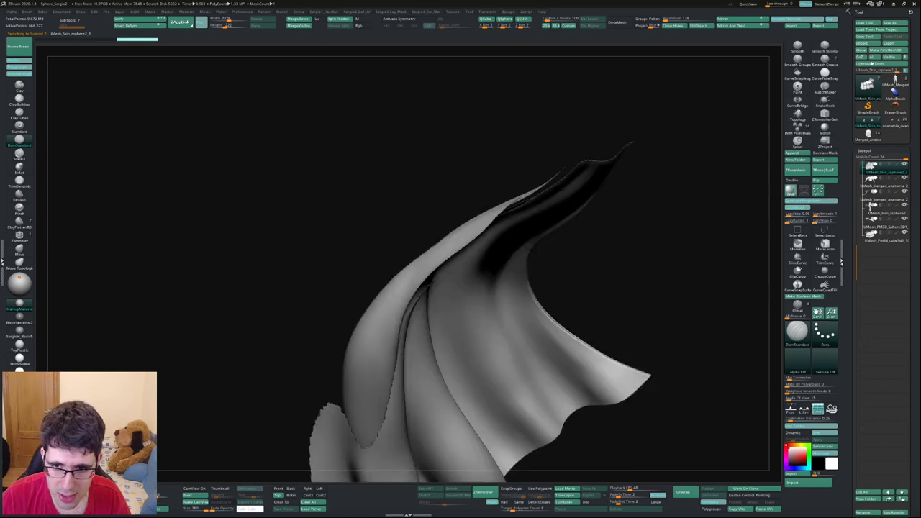
key("ctrl+shift")
key("f")
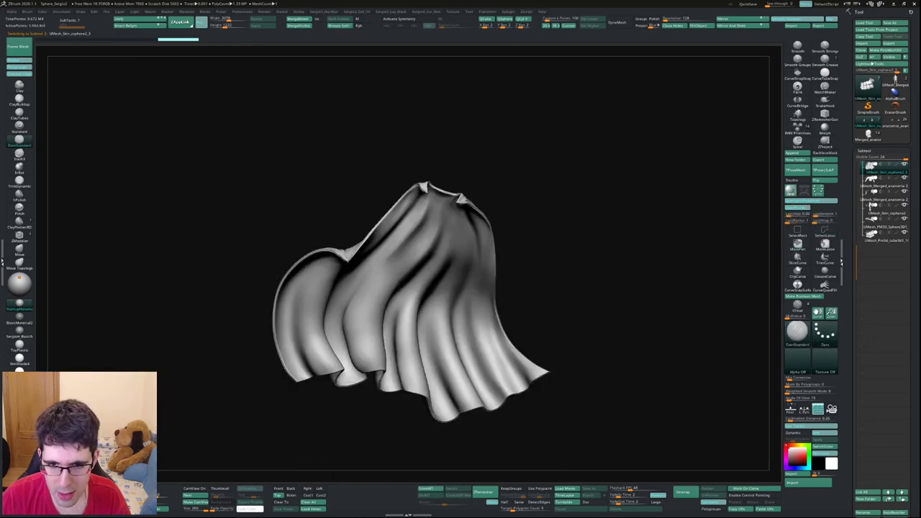
left_click(579, 289, "ctrl+shift")
mouse_move(648, 287)
left_mouse_down()
mouse_move(590, 288)
mouse_move(576, 316)
mouse_move(347, 262)
mouse_move(429, 295)
left_mouse_up()
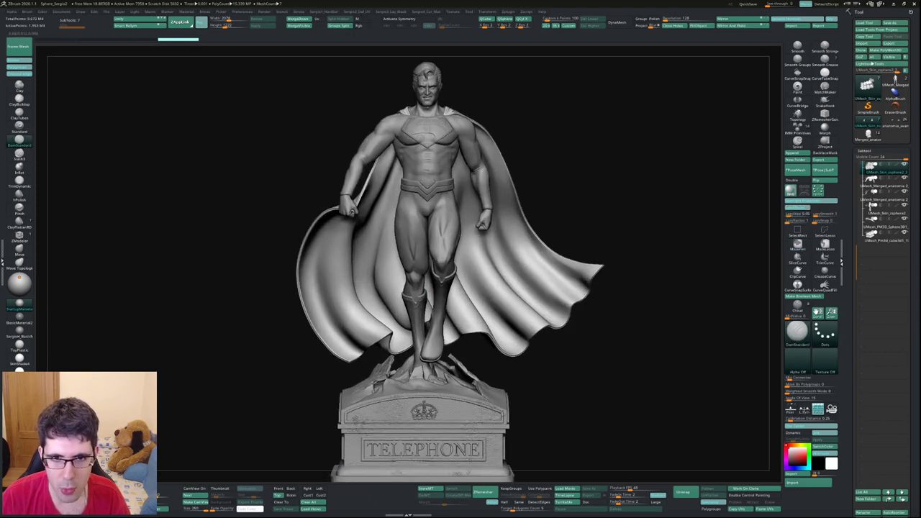
left_click_drag(575, 207, 529, 205)
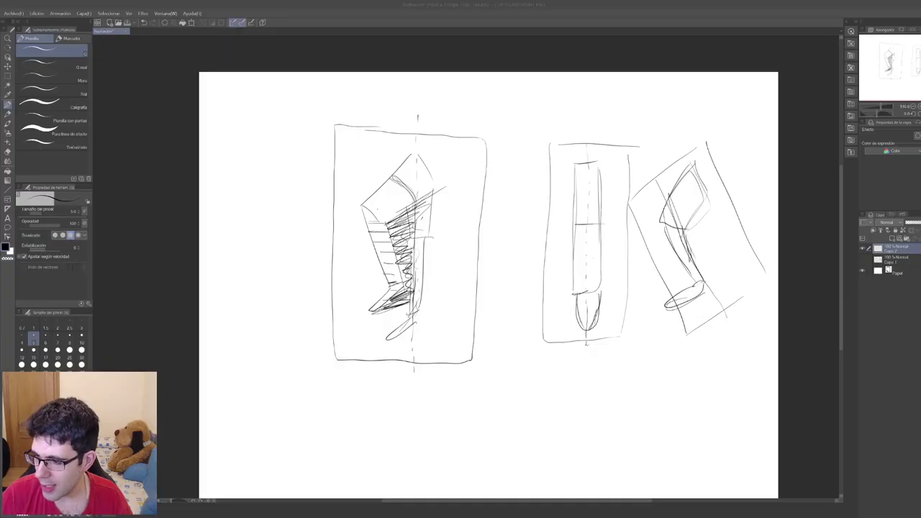
Step: Hide the boot sketch layer and add a fresh layer for a new sketch
scroll(482, 273, "down", 2)
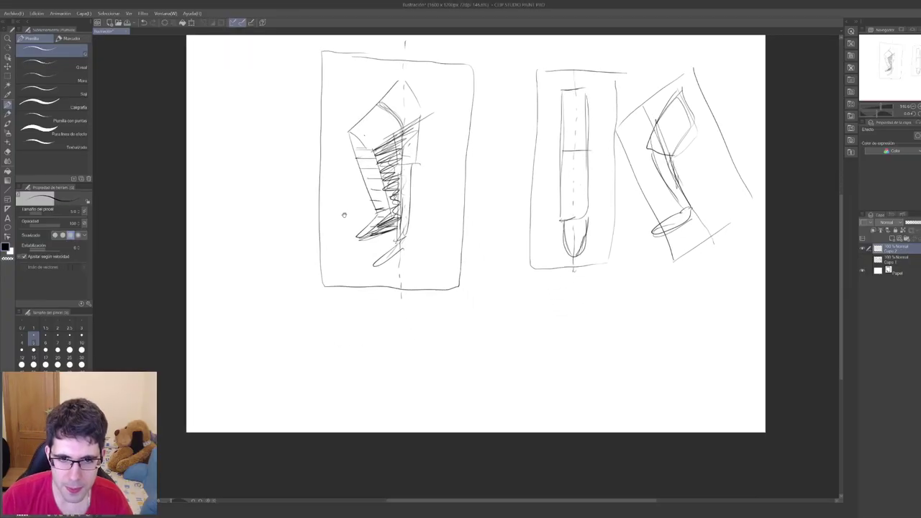
left_click(862, 247)
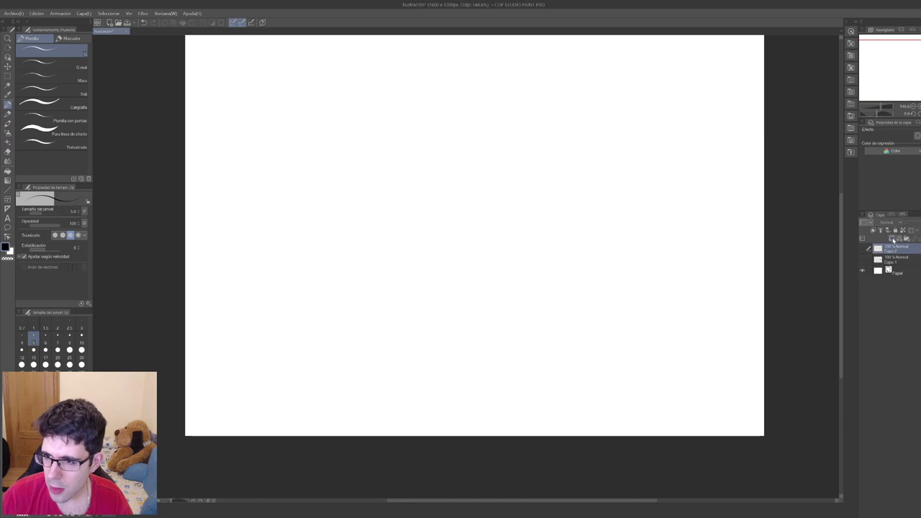
key("ctrl+shift+n")
scroll(428, 253, "up", 3)
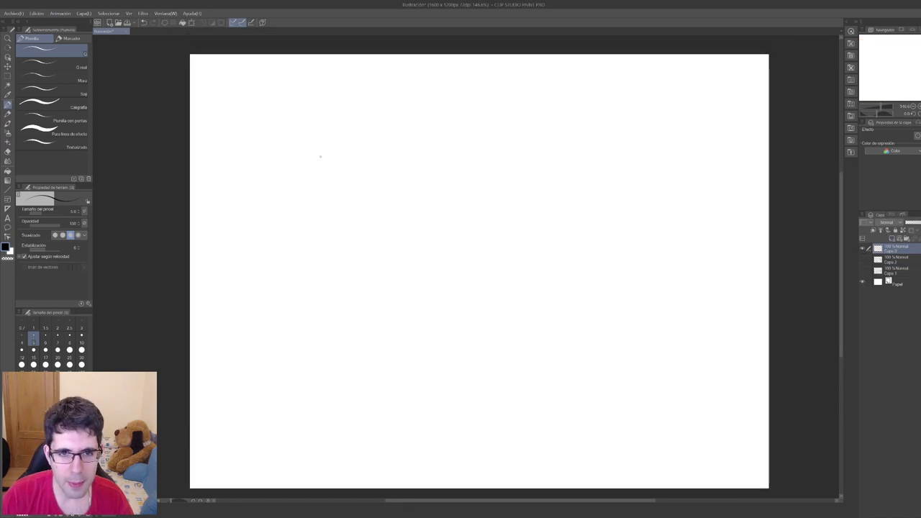
Step: Sketch the upper square box with a wide slanted shape above it
mouse_move(289, 144)
left_mouse_down()
mouse_move(333, 142)
mouse_move(286, 195)
mouse_move(333, 195)
left_mouse_up()
left_click_drag(334, 144, 335, 196)
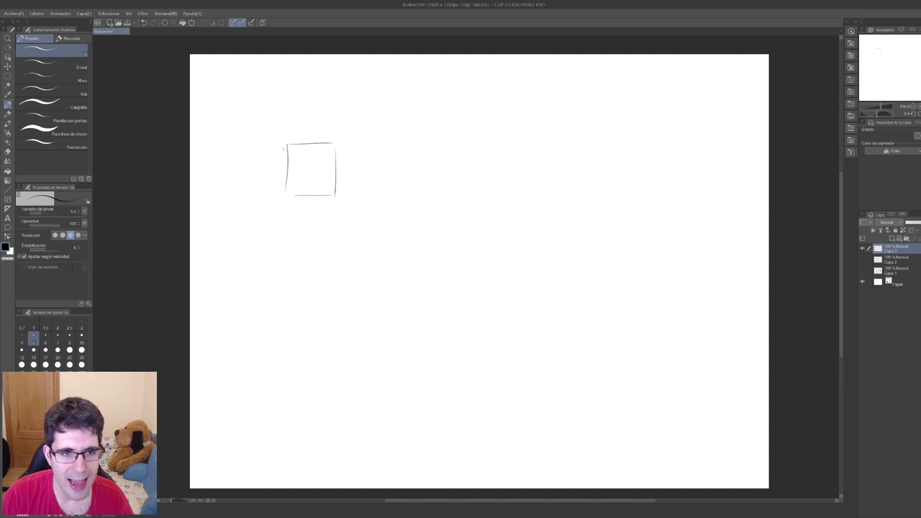
mouse_move(262, 143)
left_mouse_down()
mouse_move(219, 141)
mouse_move(321, 84)
left_mouse_up()
mouse_move(330, 142)
left_mouse_down()
mouse_move(383, 116)
mouse_move(375, 74)
left_mouse_up()
left_click_drag(313, 59, 307, 95)
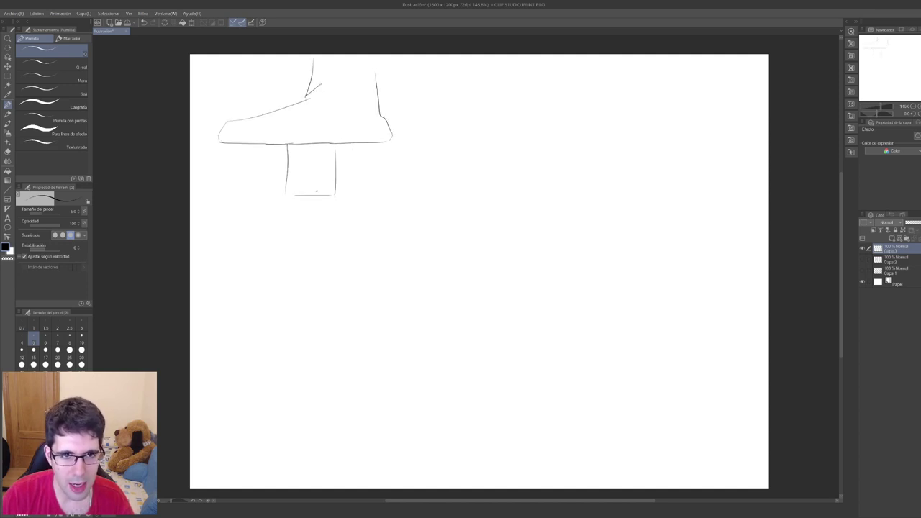
mouse_move(287, 140)
left_mouse_down()
mouse_move(285, 195)
mouse_move(351, 198)
left_mouse_up()
left_click_drag(338, 138, 340, 191)
left_click_drag(338, 147, 338, 195)
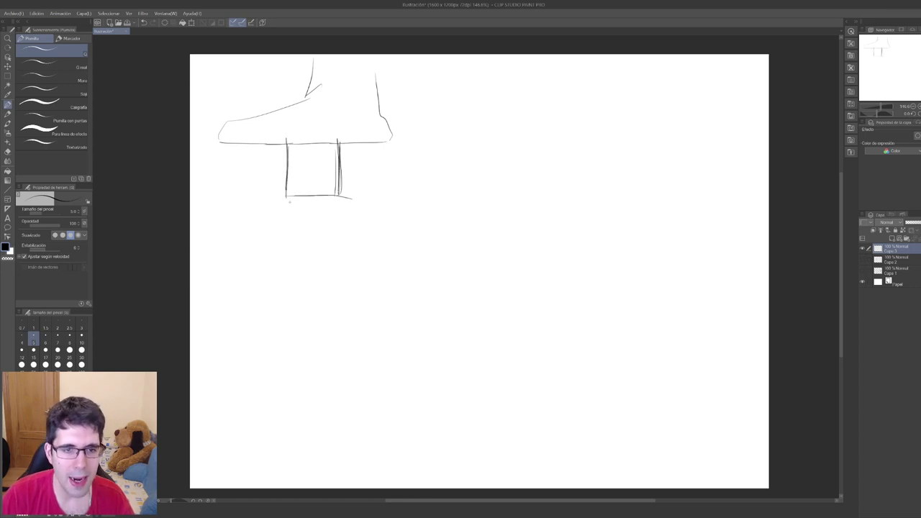
Step: Draw a second box below the first, crossed by a horizontal line
mouse_move(284, 205)
left_mouse_down()
mouse_move(281, 257)
mouse_move(348, 256)
left_mouse_up()
left_click_drag(347, 209, 347, 263)
left_click_drag(342, 213, 345, 259)
left_click_drag(281, 261, 343, 253)
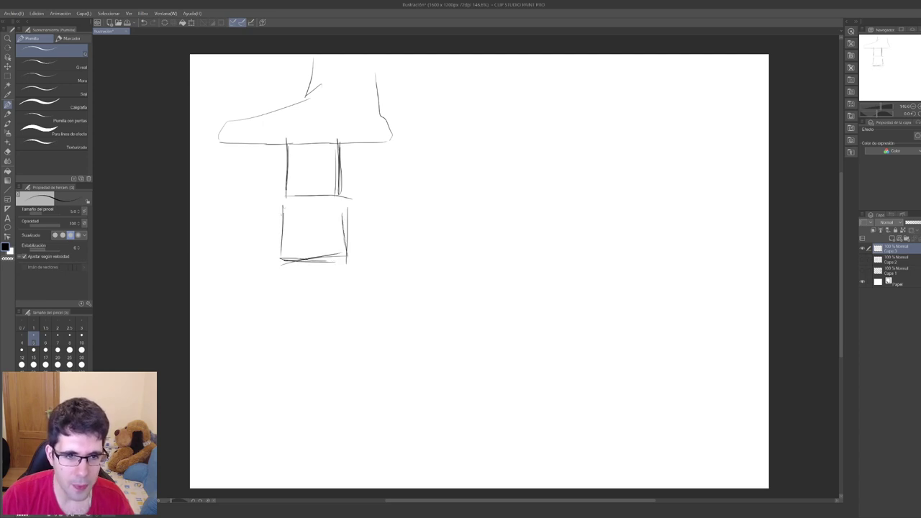
left_click_drag(210, 206, 284, 206)
left_click_drag(343, 212, 449, 210)
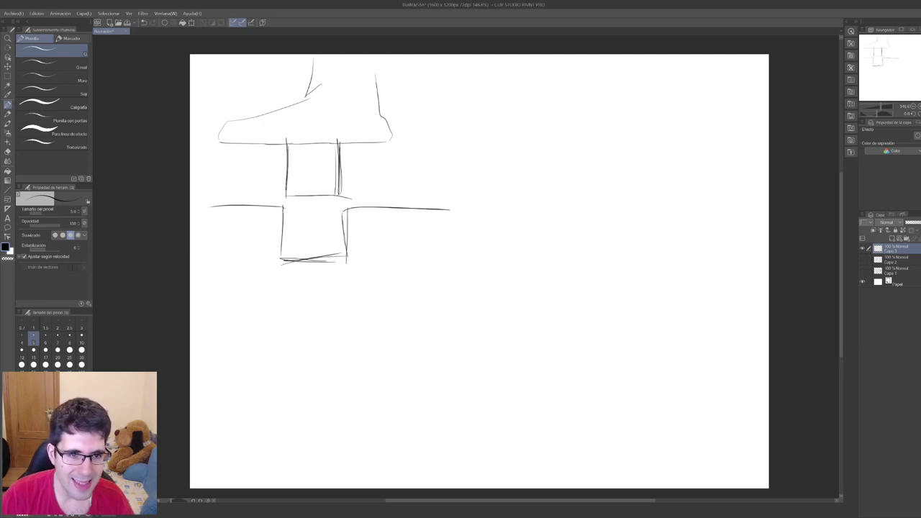
left_click_drag(284, 209, 281, 265)
left_click_drag(283, 232, 281, 257)
mouse_move(278, 261)
left_mouse_down()
mouse_move(353, 257)
mouse_move(342, 210)
left_mouse_up()
left_click_drag(343, 262, 342, 218)
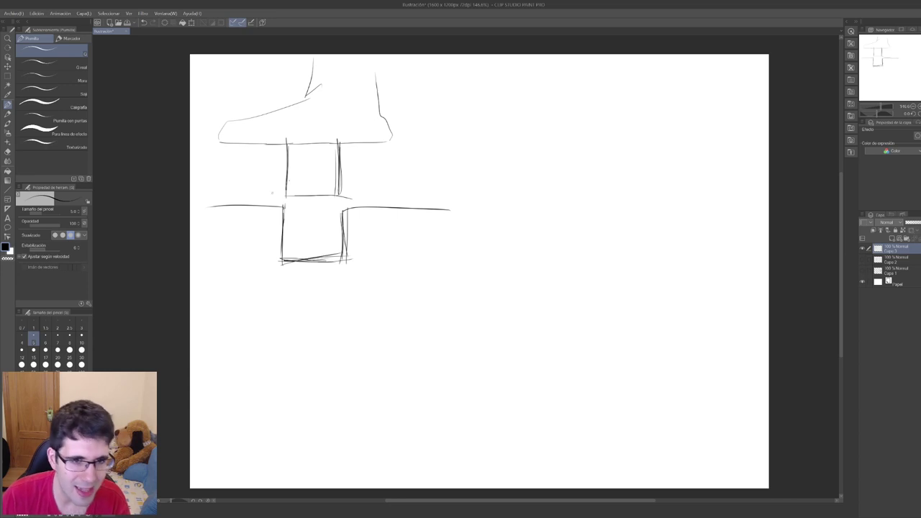
mouse_move(290, 206)
left_mouse_down()
mouse_move(340, 207)
mouse_move(327, 209)
left_mouse_up()
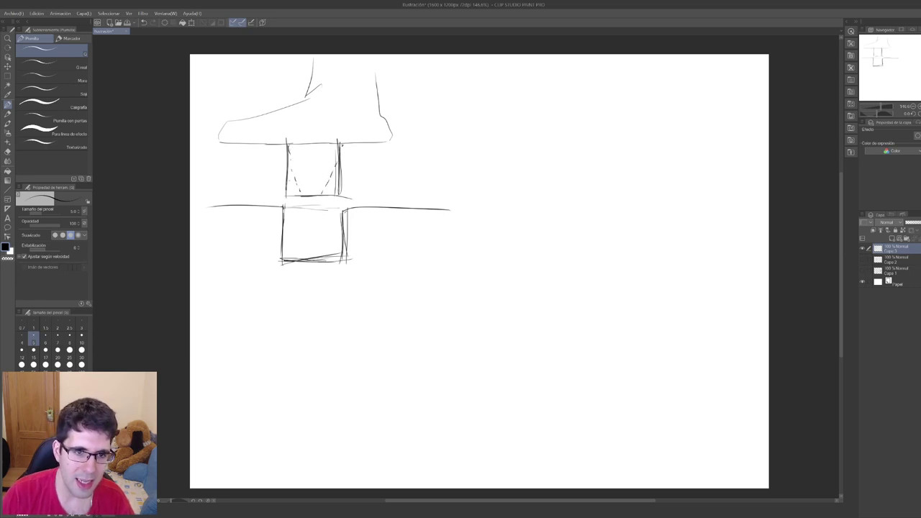
Step: Add diagonal hatching inside both boxes and darken the upper box's bottom edge
mouse_move(289, 146)
left_mouse_down()
mouse_move(299, 188)
mouse_move(325, 186)
left_mouse_up()
left_click_drag(339, 148, 326, 184)
left_click_drag(338, 155, 298, 251)
left_click_drag(286, 211, 301, 263)
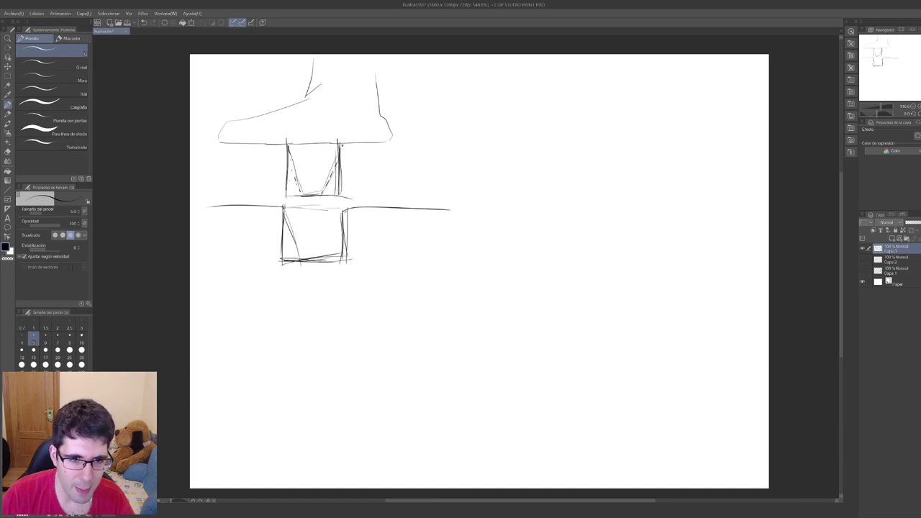
left_click_drag(342, 215, 321, 260)
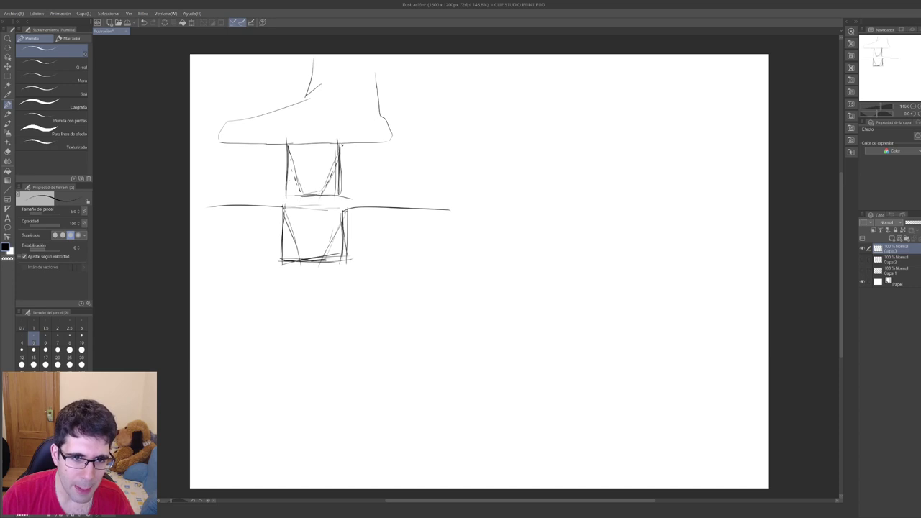
mouse_move(302, 196)
left_mouse_down()
mouse_move(324, 196)
mouse_move(310, 228)
mouse_move(316, 215)
mouse_move(349, 260)
left_mouse_up()
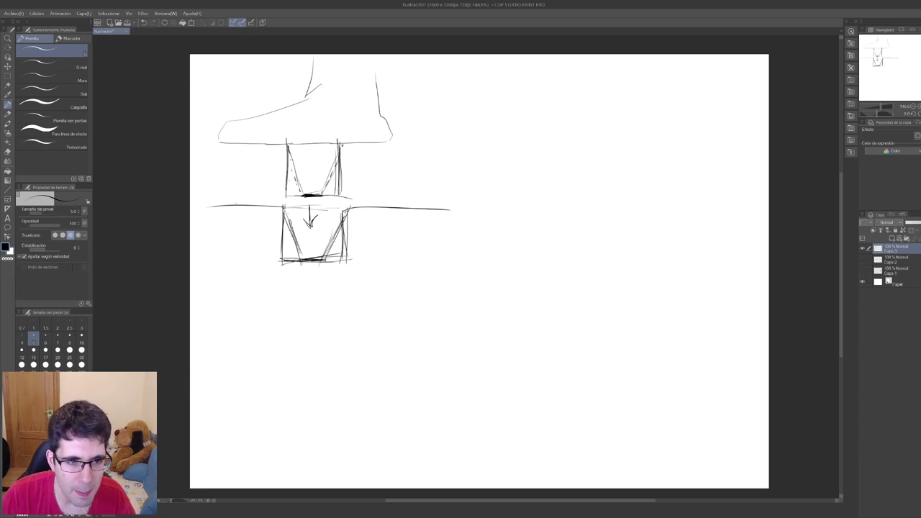
Step: Darken the horizontal line and lower box outline, then hatch and retrace the upper box
left_click_drag(226, 206, 269, 206)
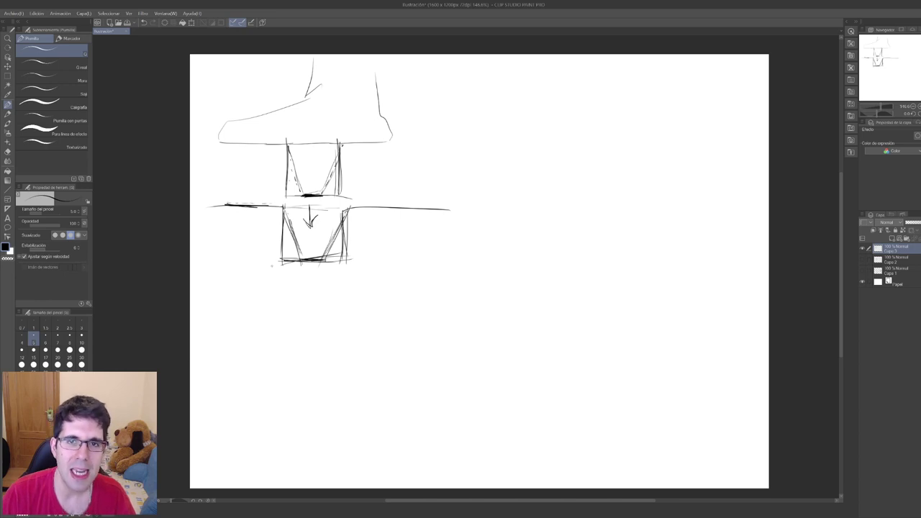
left_click_drag(287, 208, 280, 259)
mouse_move(283, 240)
left_mouse_down()
mouse_move(280, 265)
mouse_move(344, 257)
left_mouse_up()
left_click_drag(339, 224, 339, 260)
left_click_drag(341, 213, 344, 259)
left_click_drag(341, 210, 412, 204)
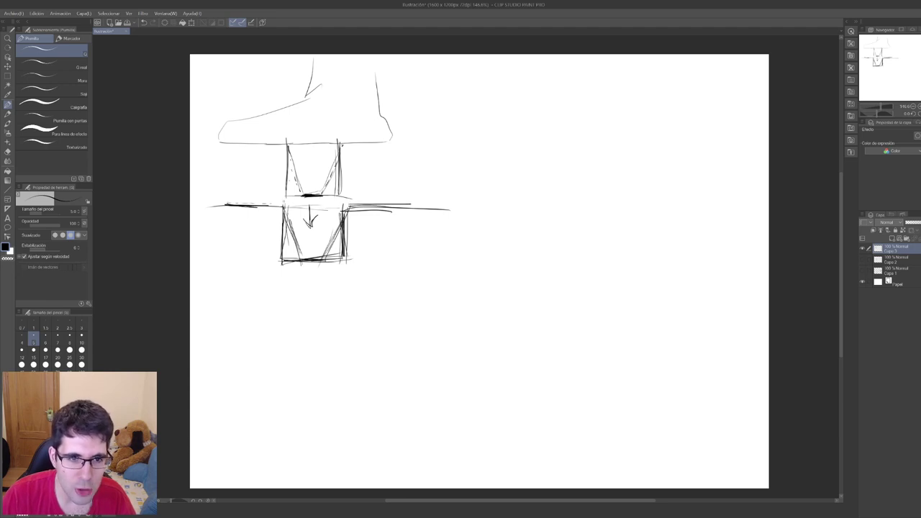
mouse_move(282, 206)
left_mouse_down()
mouse_move(352, 206)
mouse_move(341, 213)
left_mouse_up()
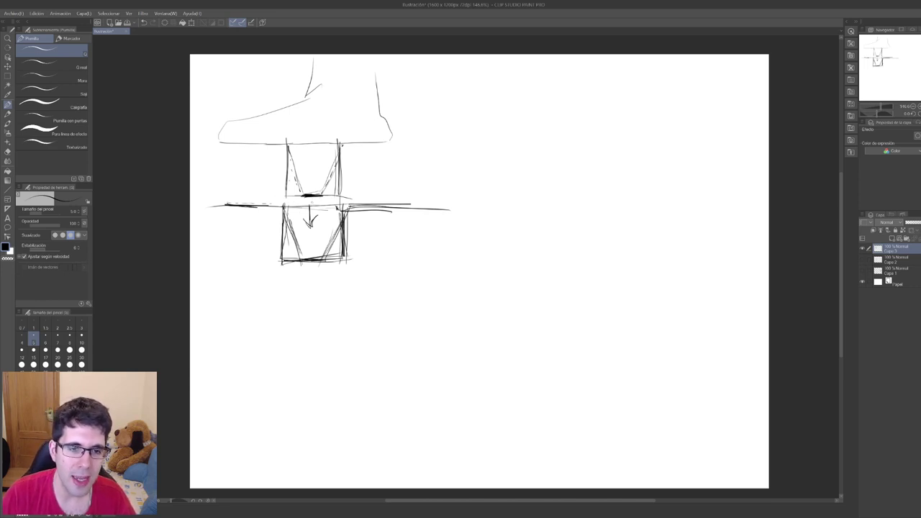
mouse_move(290, 158)
left_mouse_down()
mouse_move(303, 204)
mouse_move(332, 171)
left_mouse_up()
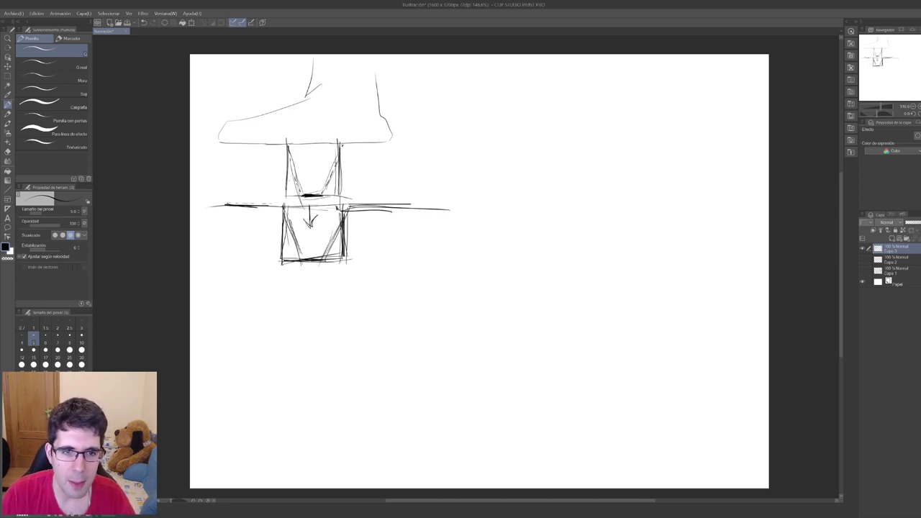
left_click_drag(344, 136, 328, 201)
left_click_drag(286, 144, 300, 204)
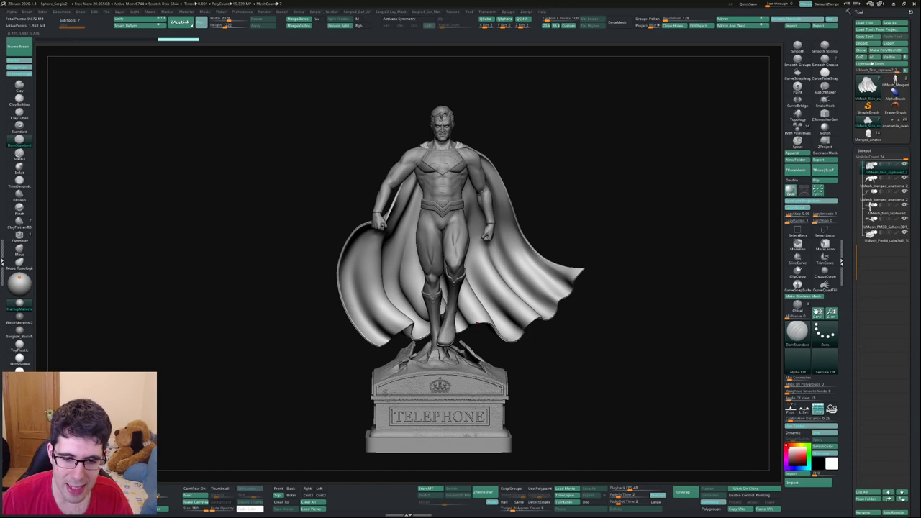
Step: Zoom in on the statue's legs and billowing cape
scroll(472, 327, "up", 3)
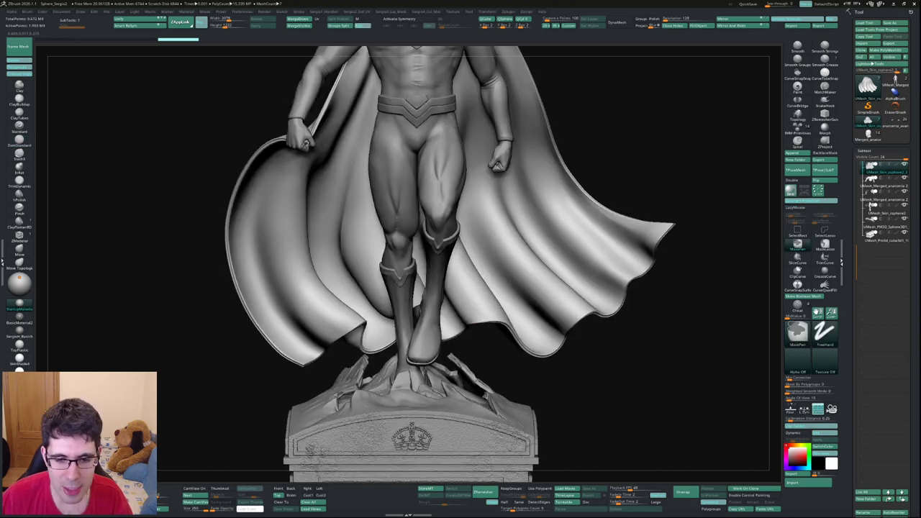
scroll(472, 326, "up", 2)
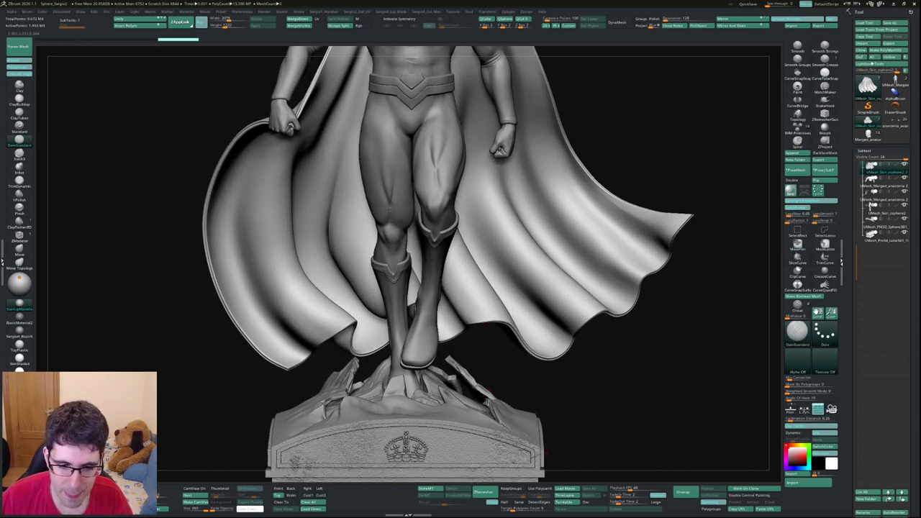